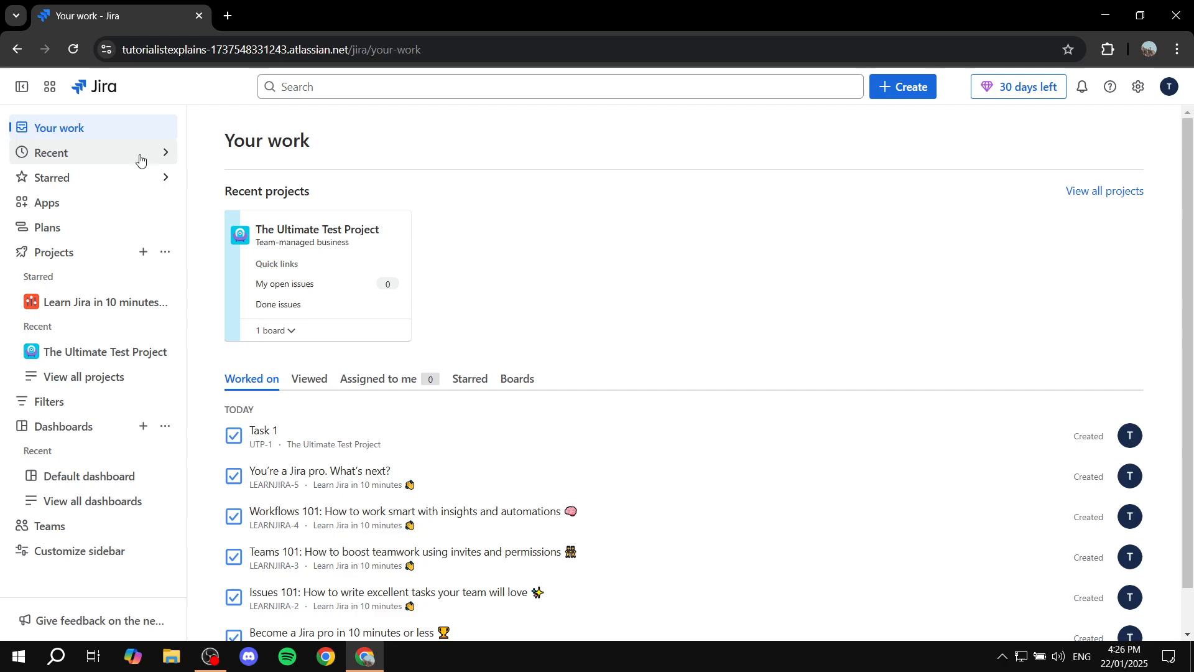
# View the board of The Ultimate Test Project, and open the People and teams page.
pyautogui.click(80, 354)
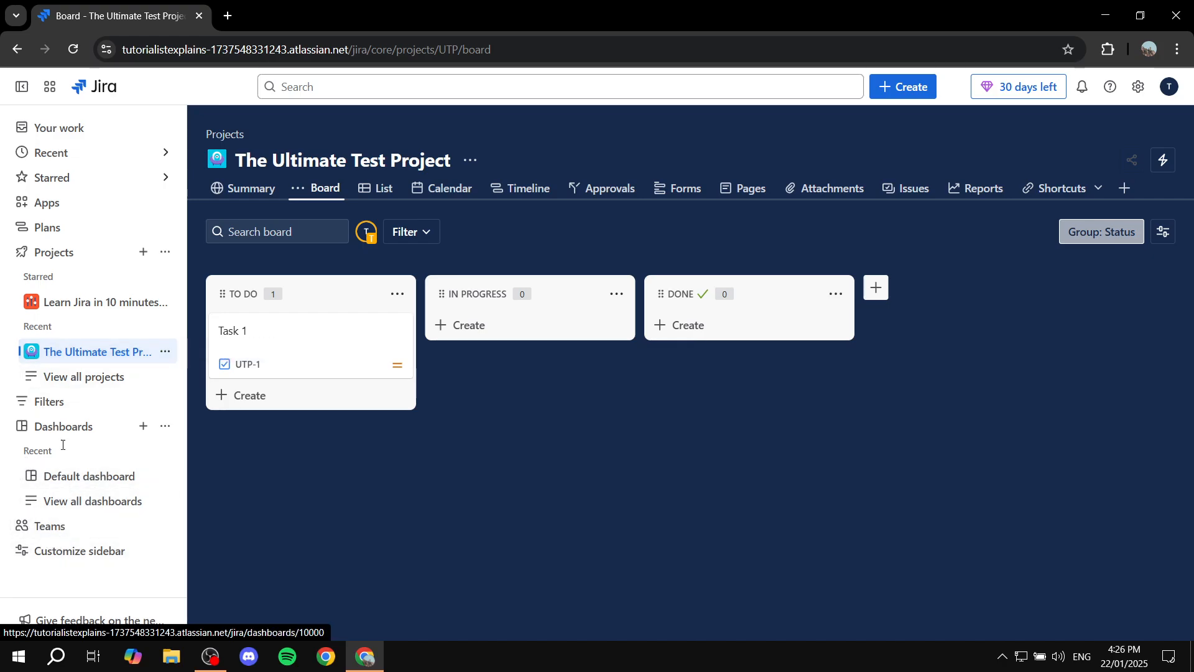
pyautogui.click(50, 528)
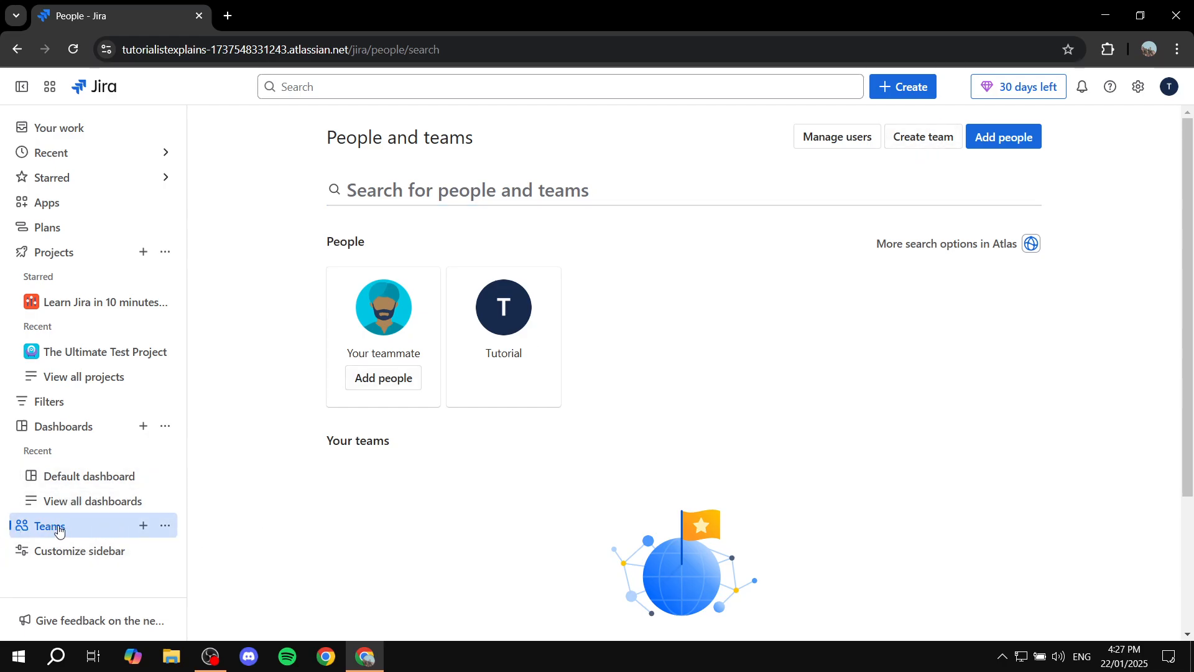
pyautogui.click(142, 526)
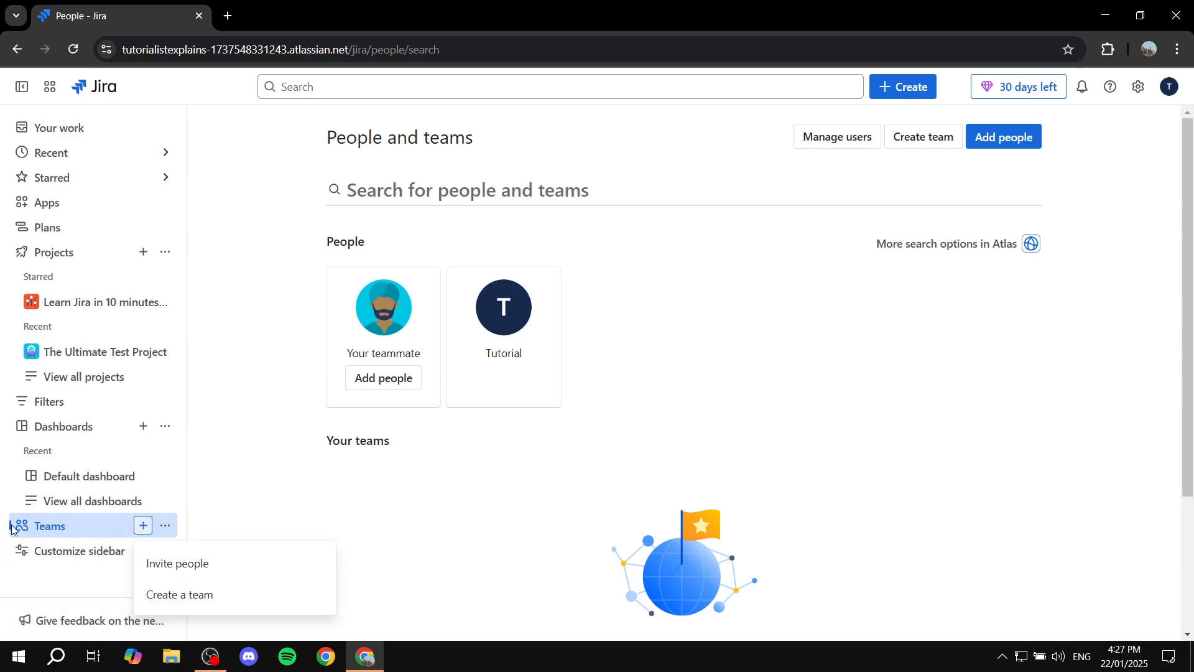
pyautogui.click(141, 526)
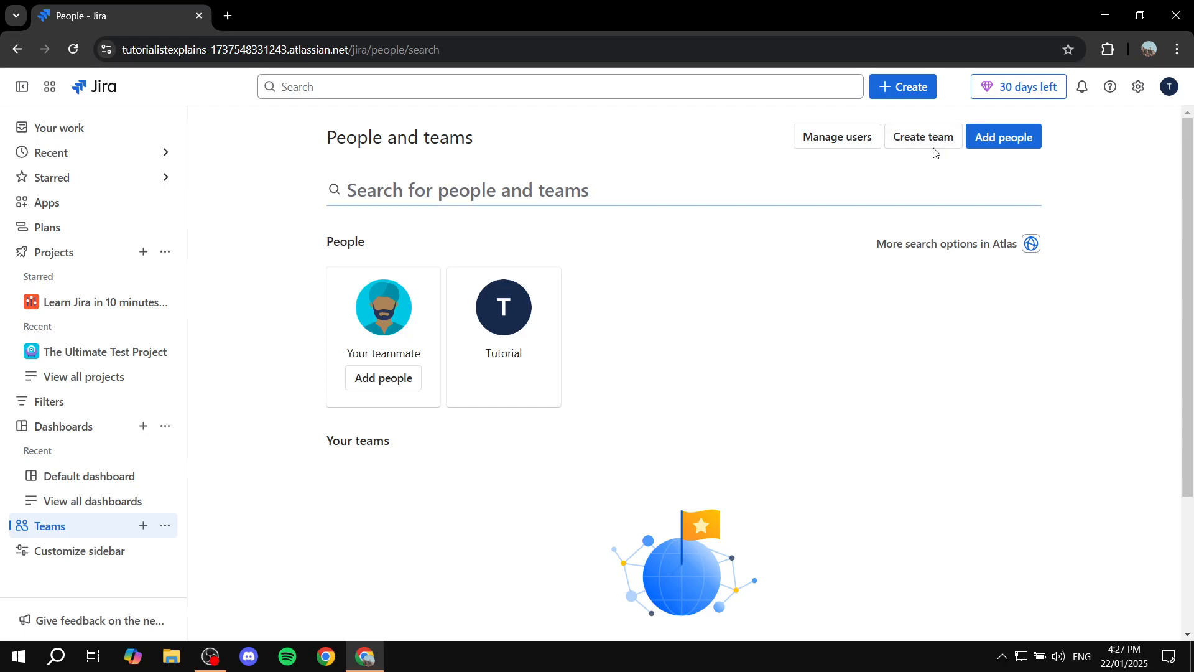
# Create a team named Team A with only the preselected member, and dismiss the notice about managing teams.
pyautogui.click(933, 141)
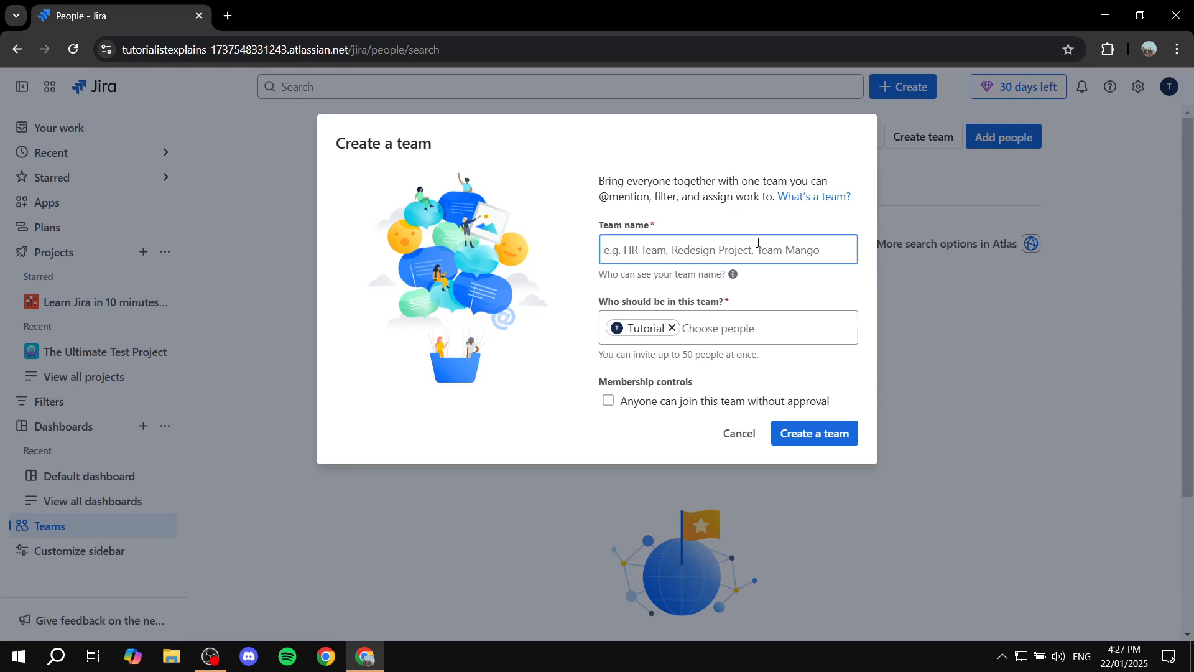
pyautogui.write('Team A')
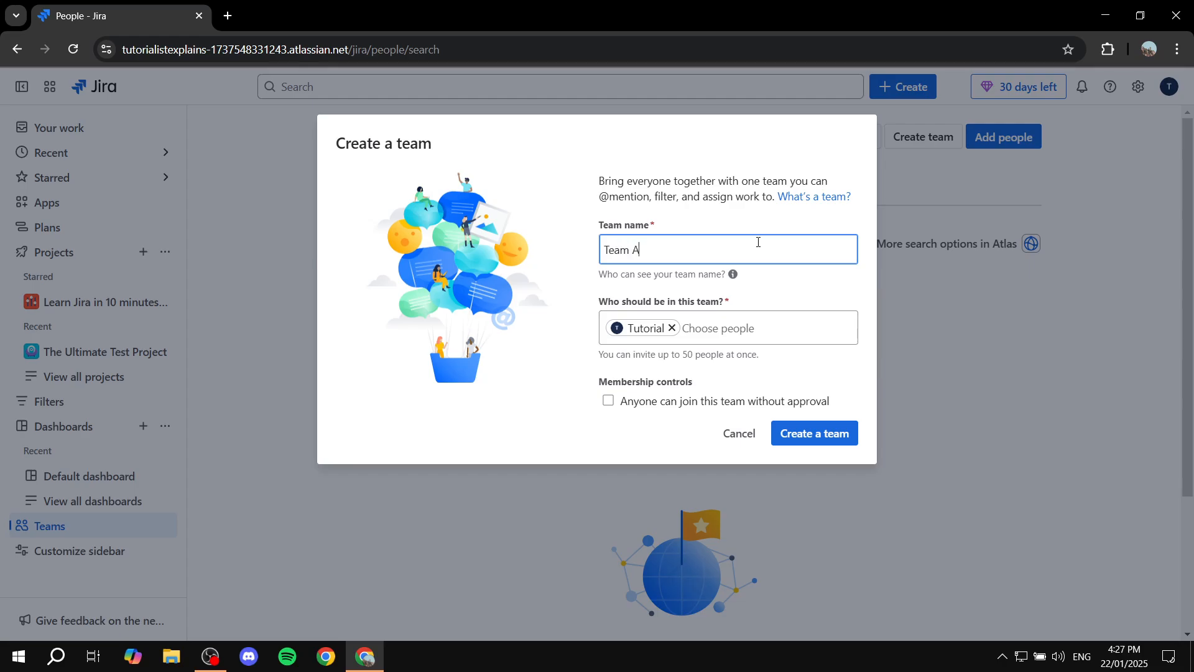
pyautogui.moveTo(588, 307); pyautogui.dragTo(750, 303)
pyautogui.click(750, 304)
pyautogui.click(728, 328)
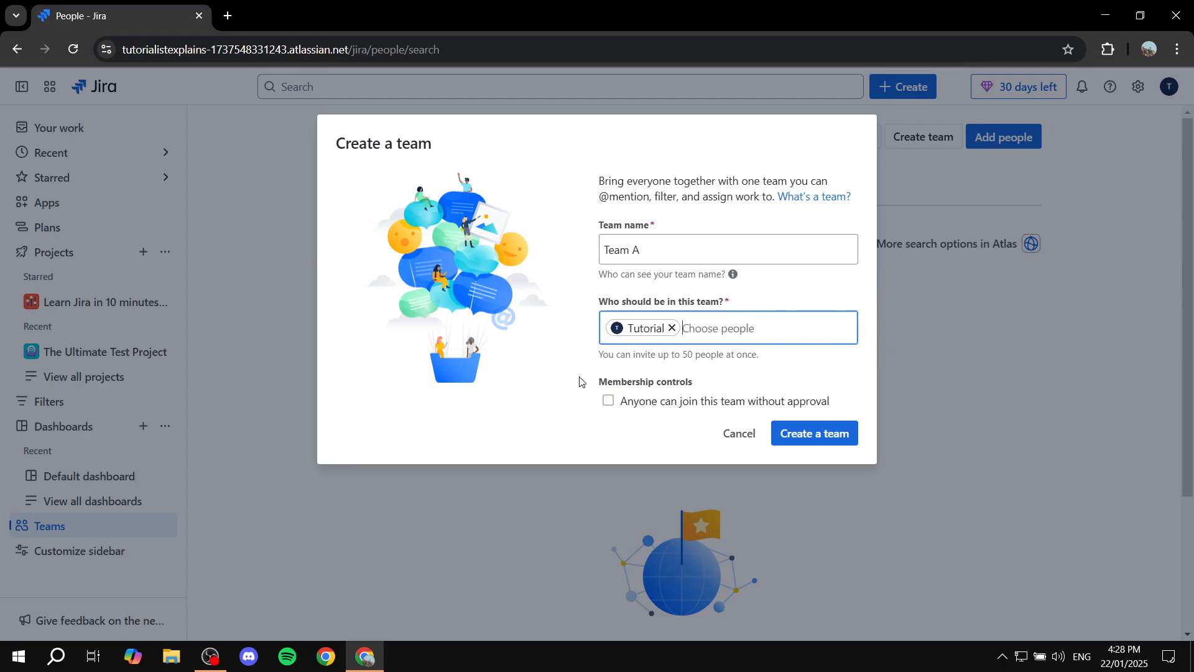
pyautogui.moveTo(588, 381); pyautogui.dragTo(714, 379)
pyautogui.click(717, 380)
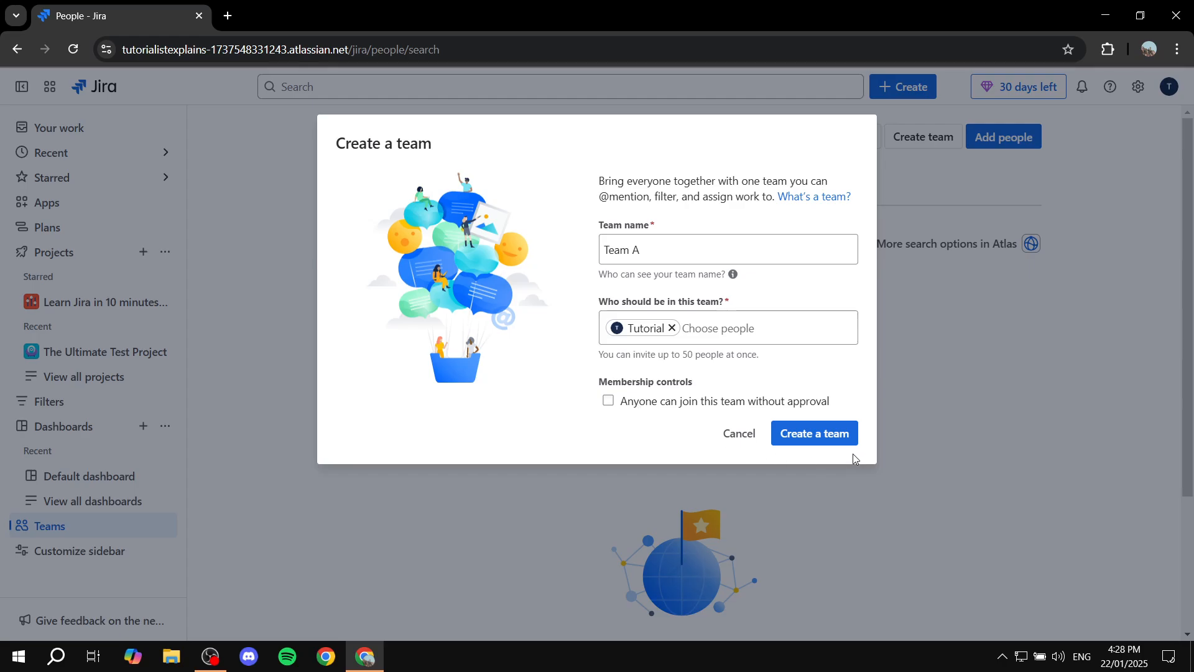
pyautogui.click(820, 441)
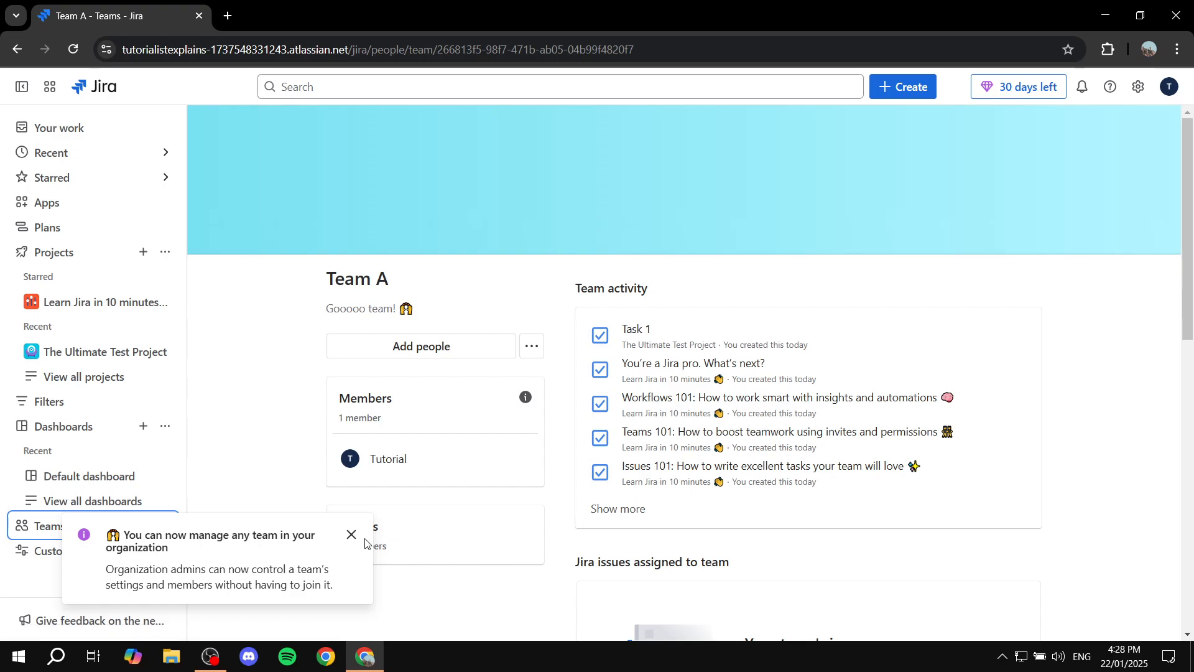
pyautogui.click(348, 537)
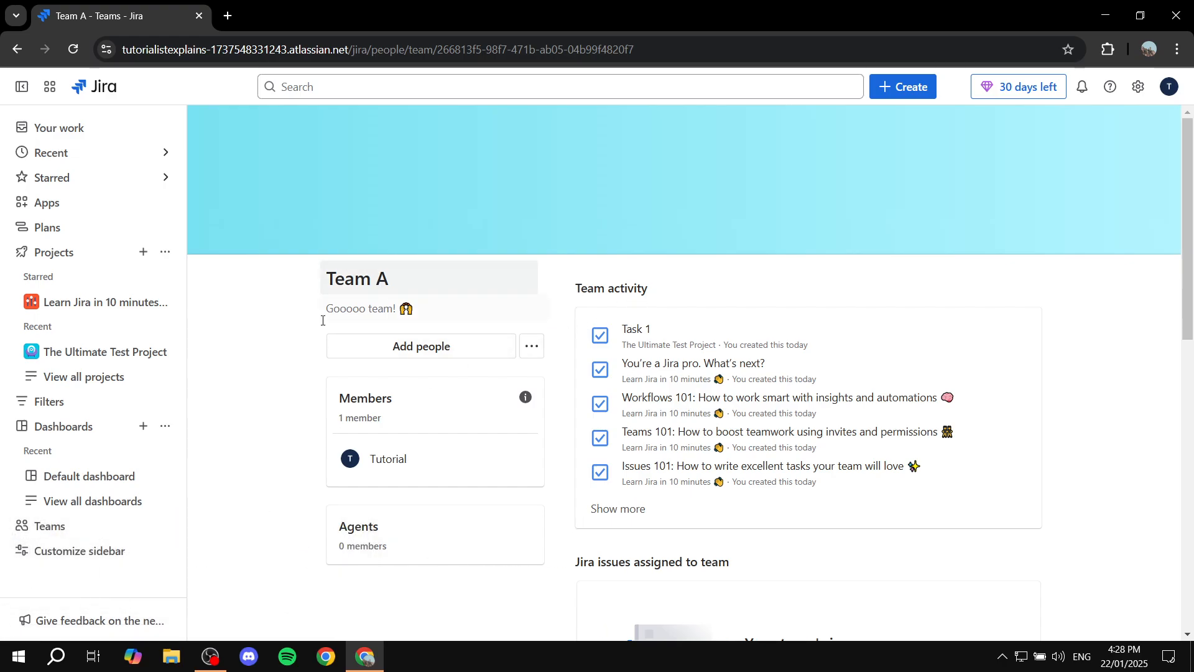
# Reload the People and teams page and open Team A from your teams.
pyautogui.click(50, 529)
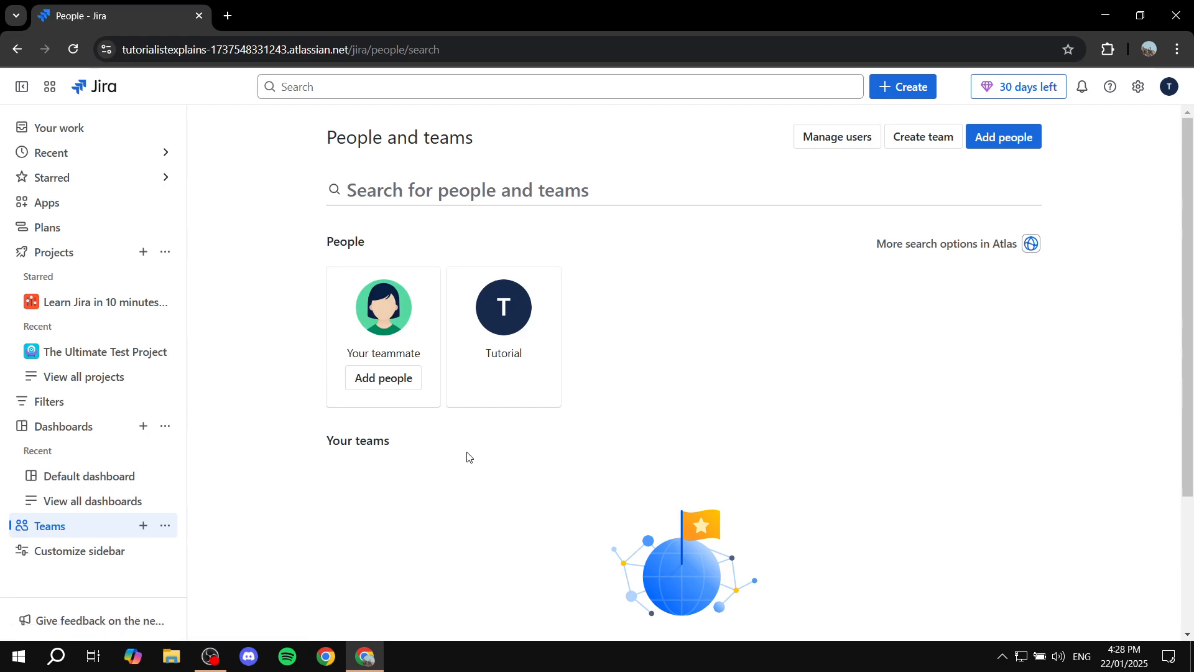
pyautogui.scroll(-2, 547, 436)
pyautogui.scroll(-2, 548, 436)
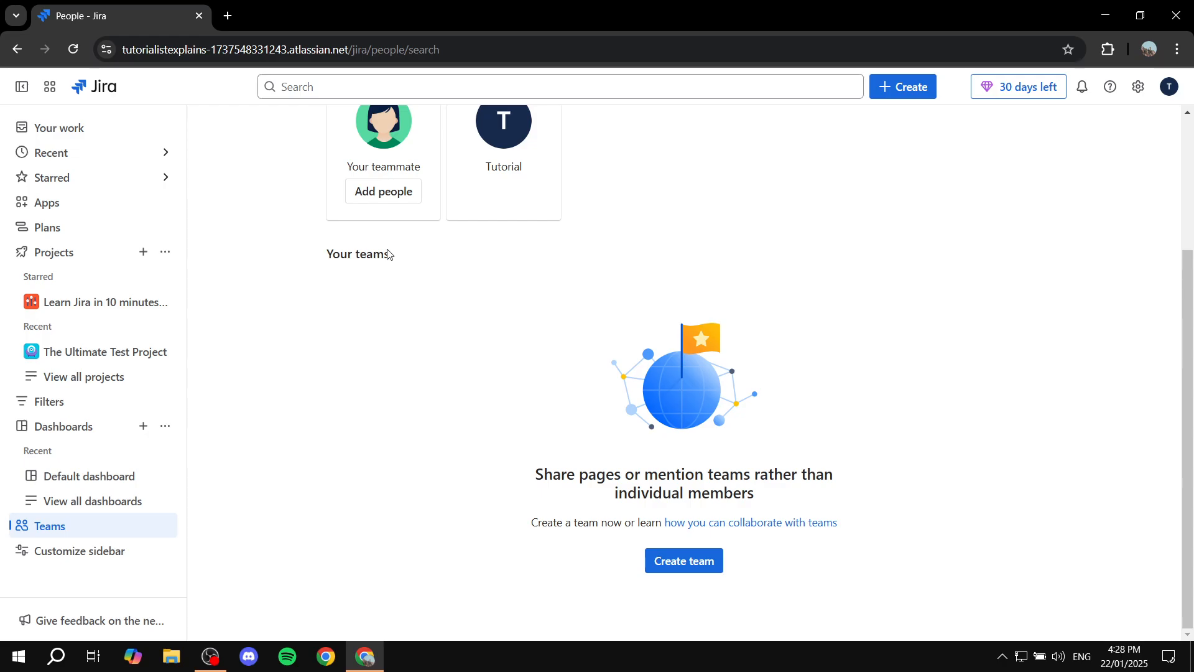
pyautogui.click(72, 49)
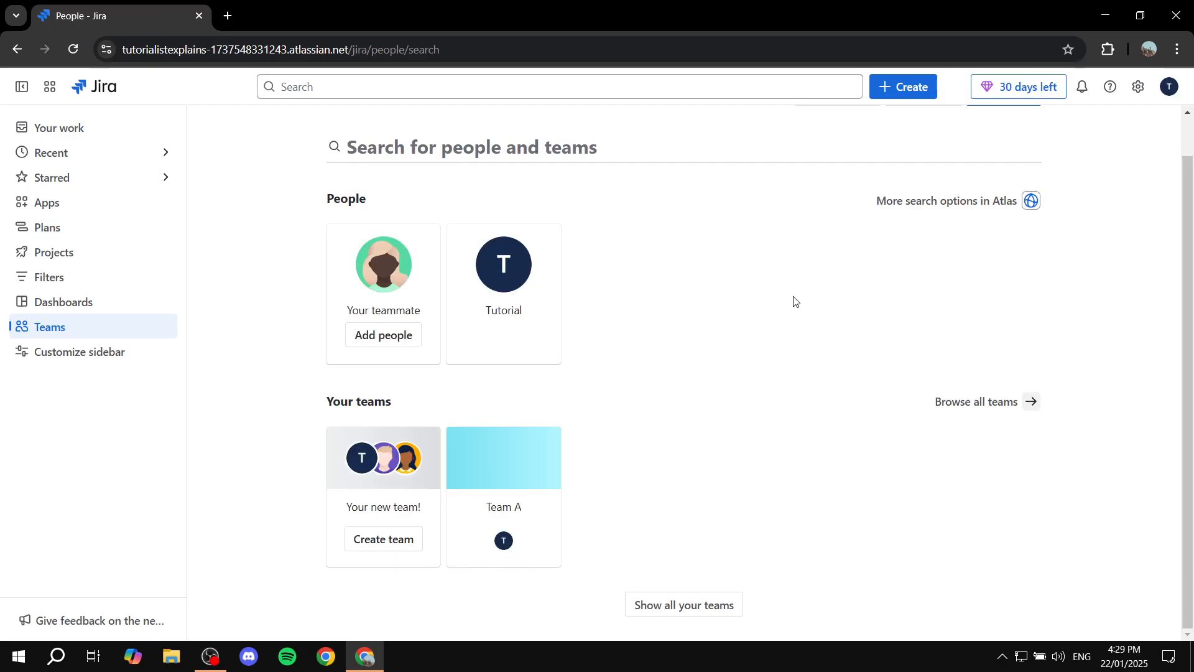
pyautogui.moveTo(328, 416); pyautogui.dragTo(481, 402)
pyautogui.click(480, 402)
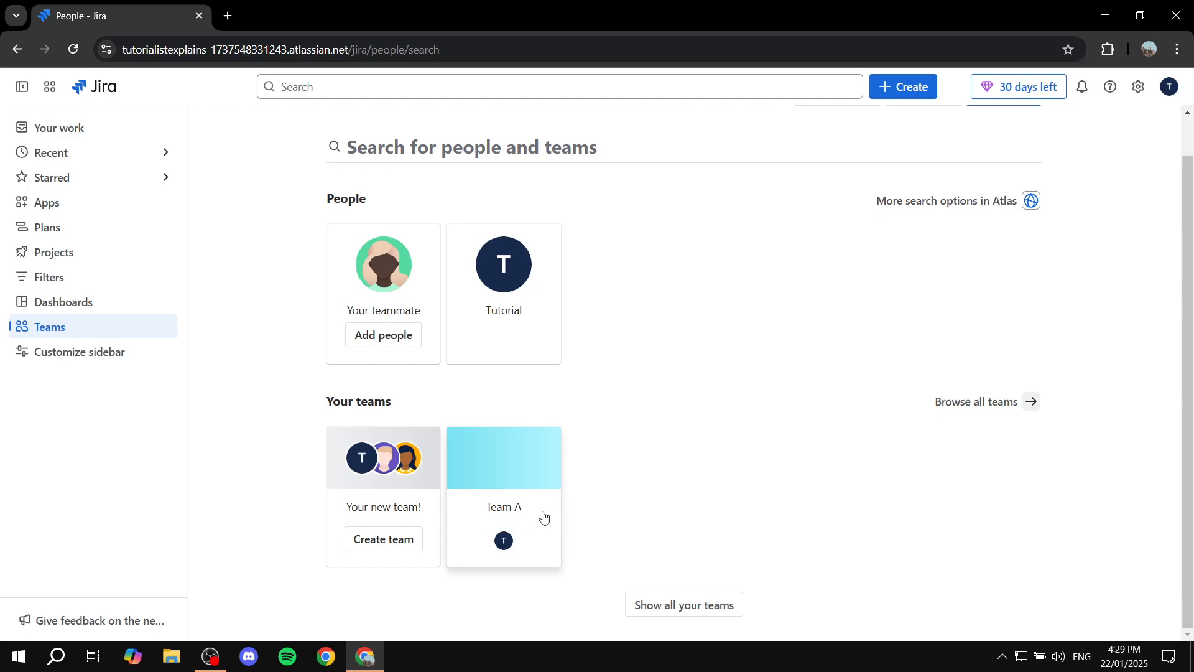
pyautogui.click(521, 528)
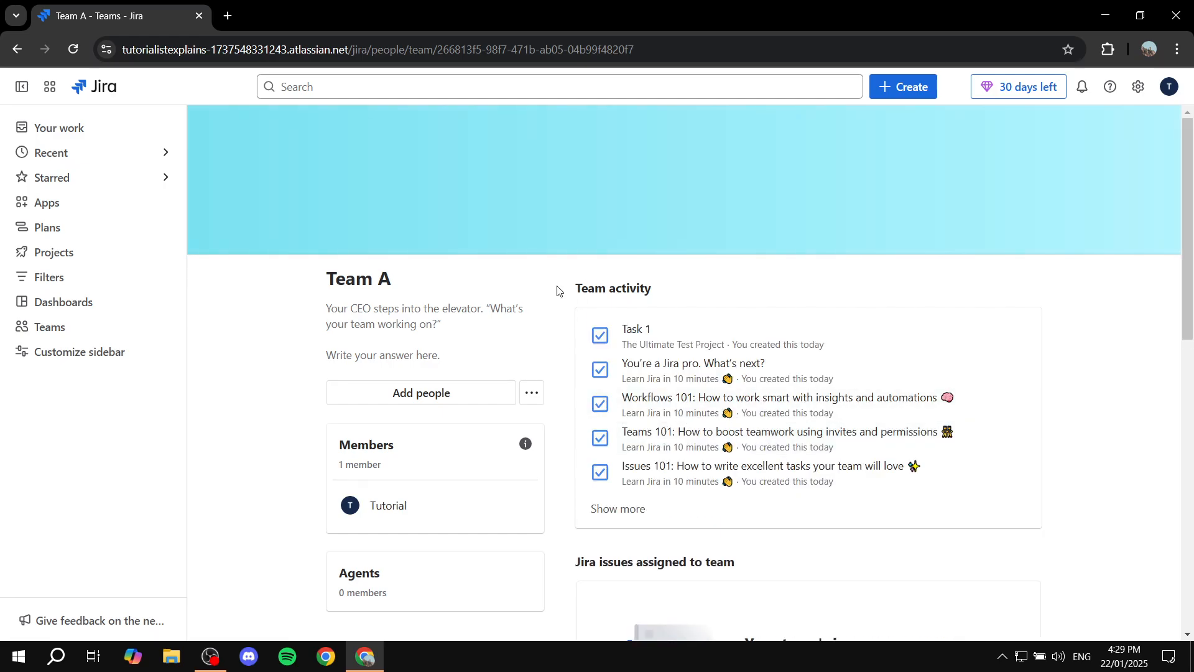
# Examine Team A's page, including team activity, members, agents, assigned issues and software components.
pyautogui.moveTo(583, 292); pyautogui.dragTo(749, 285)
pyautogui.click(749, 285)
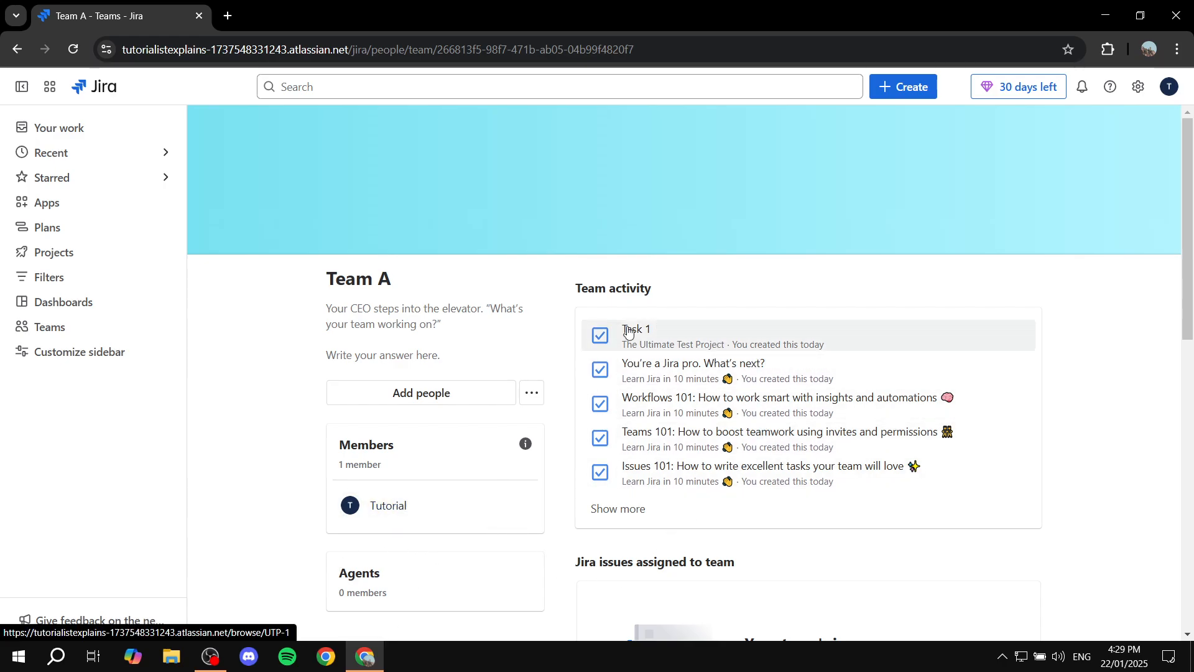
pyautogui.scroll(-2, 379, 476)
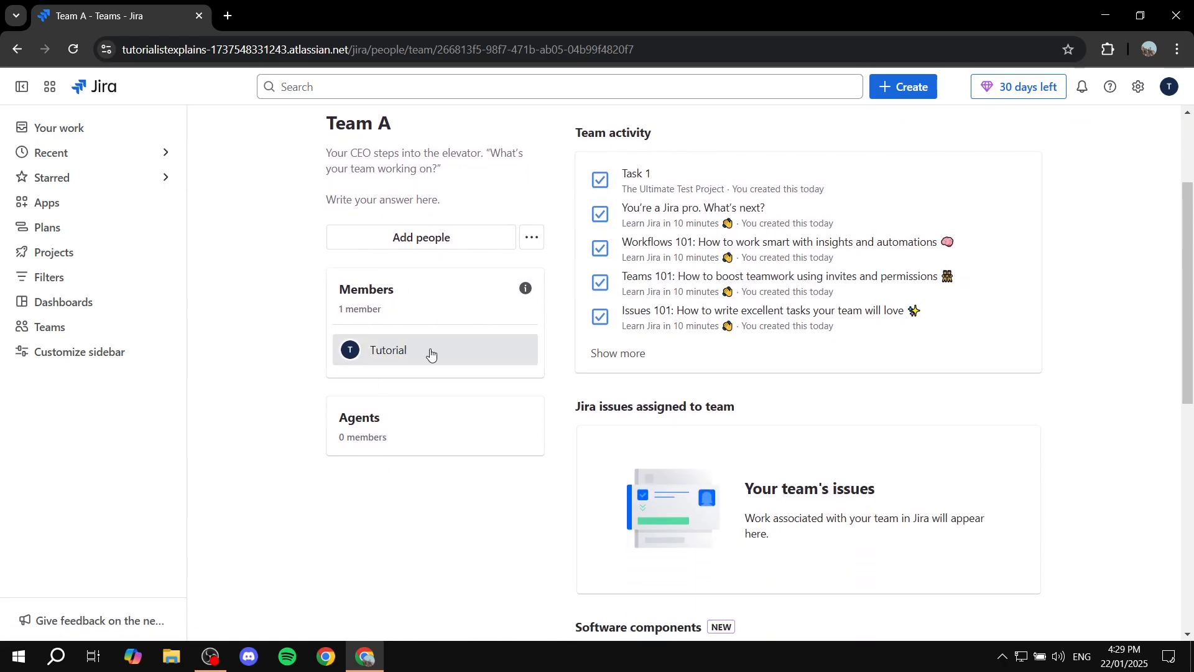
pyautogui.moveTo(336, 413); pyautogui.dragTo(437, 417)
pyautogui.click(435, 417)
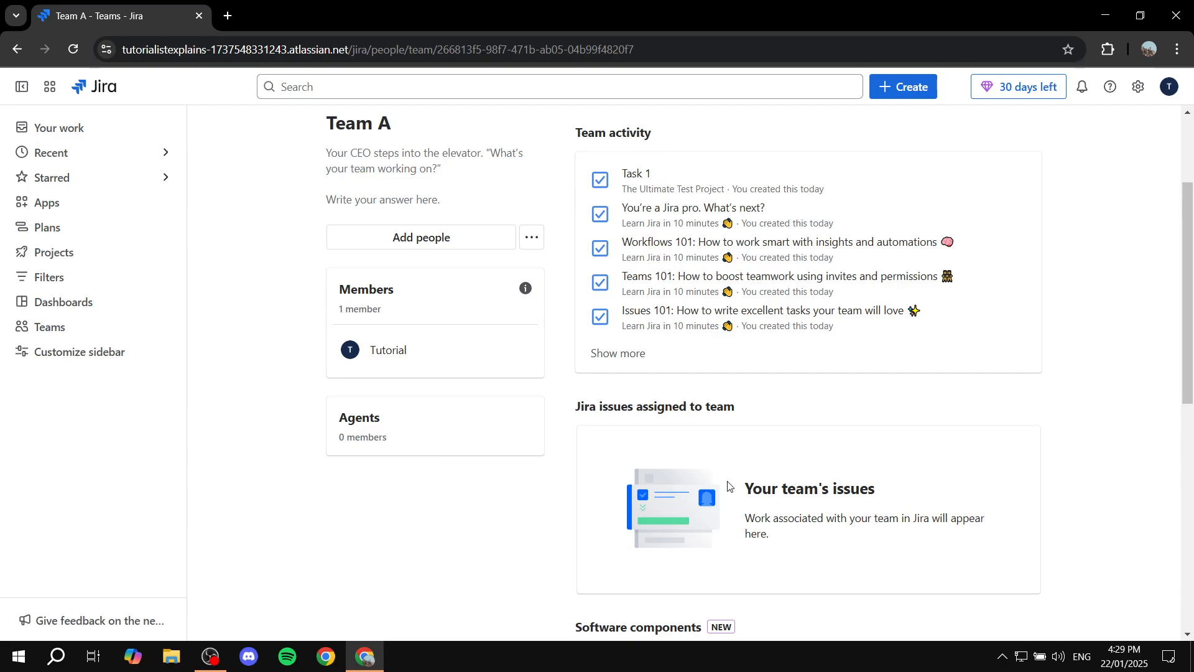
pyautogui.scroll(-5, 715, 430)
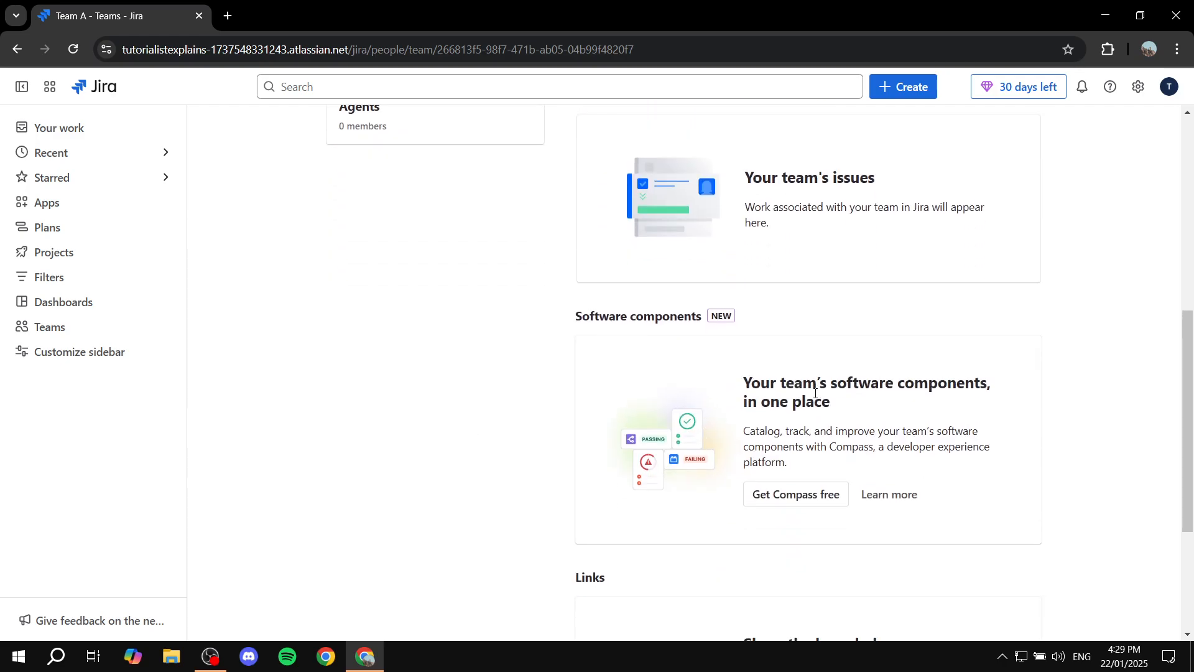
pyautogui.scroll(-4, 809, 404)
pyautogui.scroll(2, 803, 435)
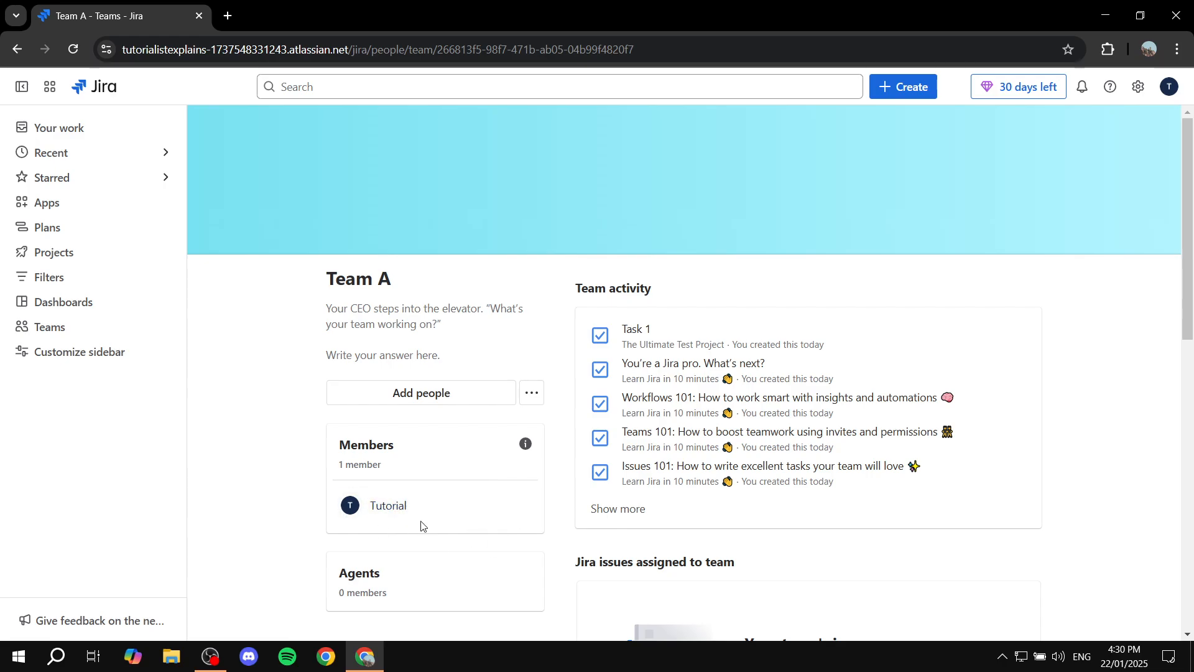
pyautogui.scroll(-1, 501, 517)
pyautogui.moveTo(465, 433)
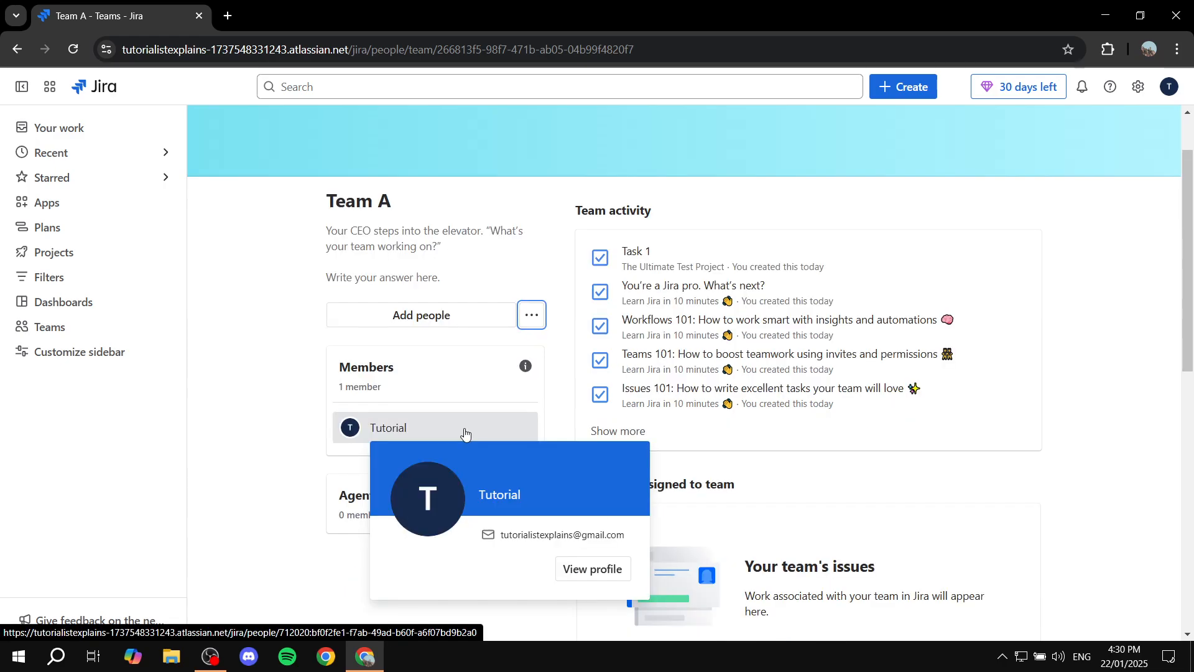
# Review Team A's settings for name, description and membership controls, and close them without saving.
pyautogui.click(532, 315)
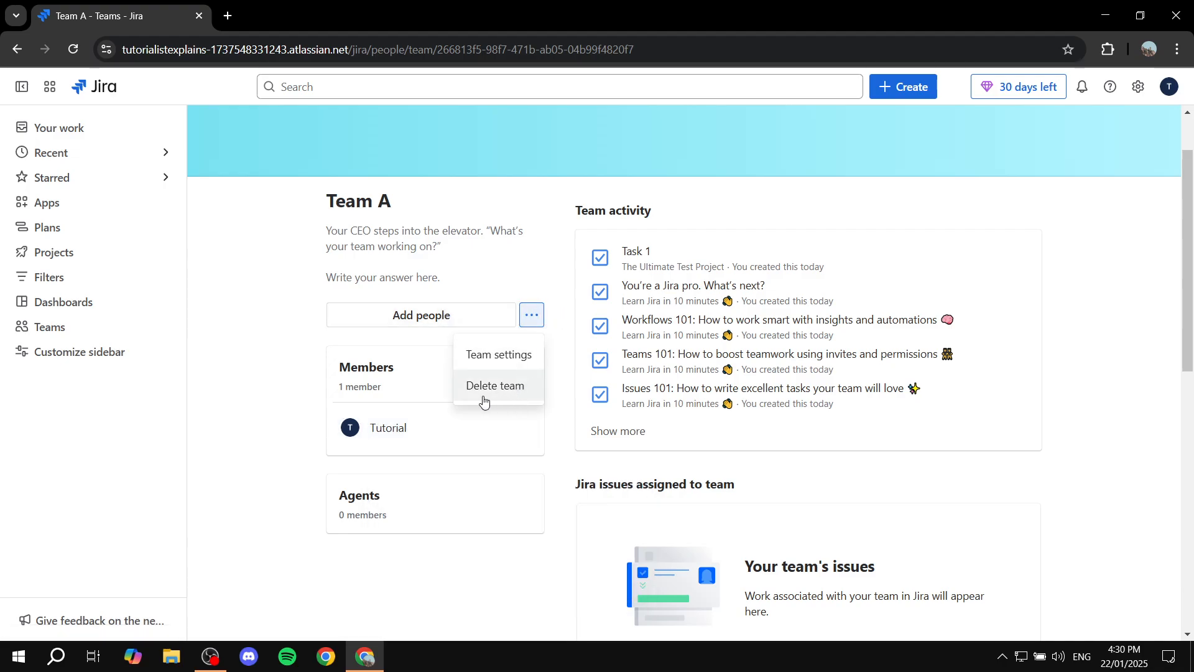
pyautogui.click(499, 356)
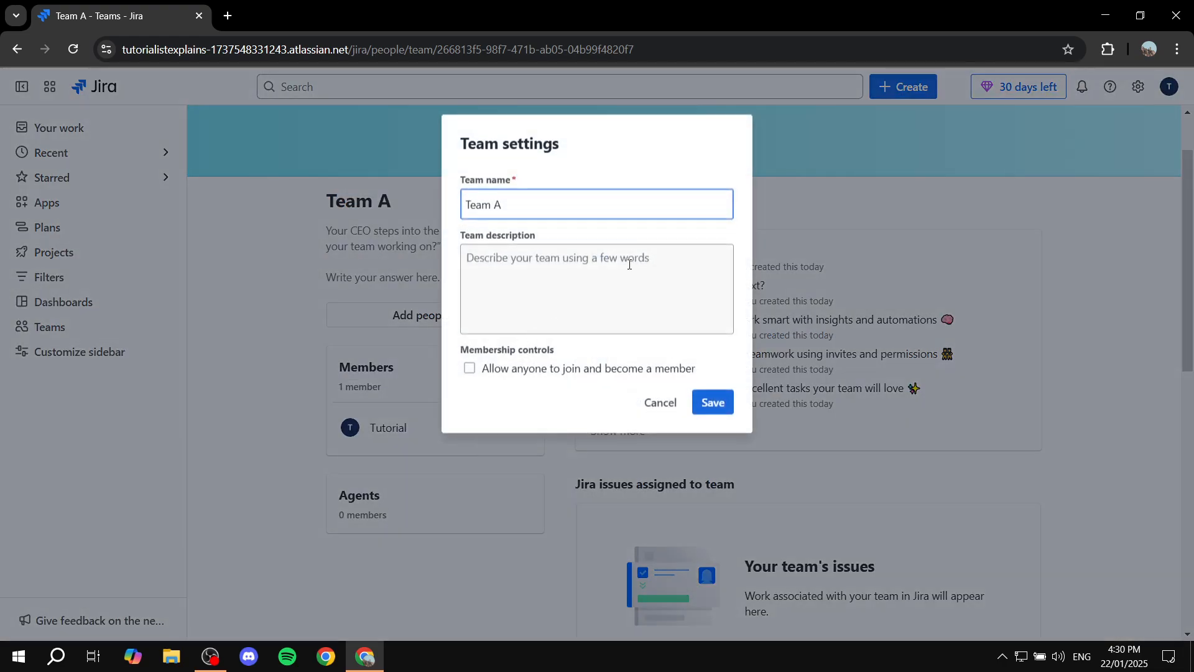
pyautogui.click(629, 265)
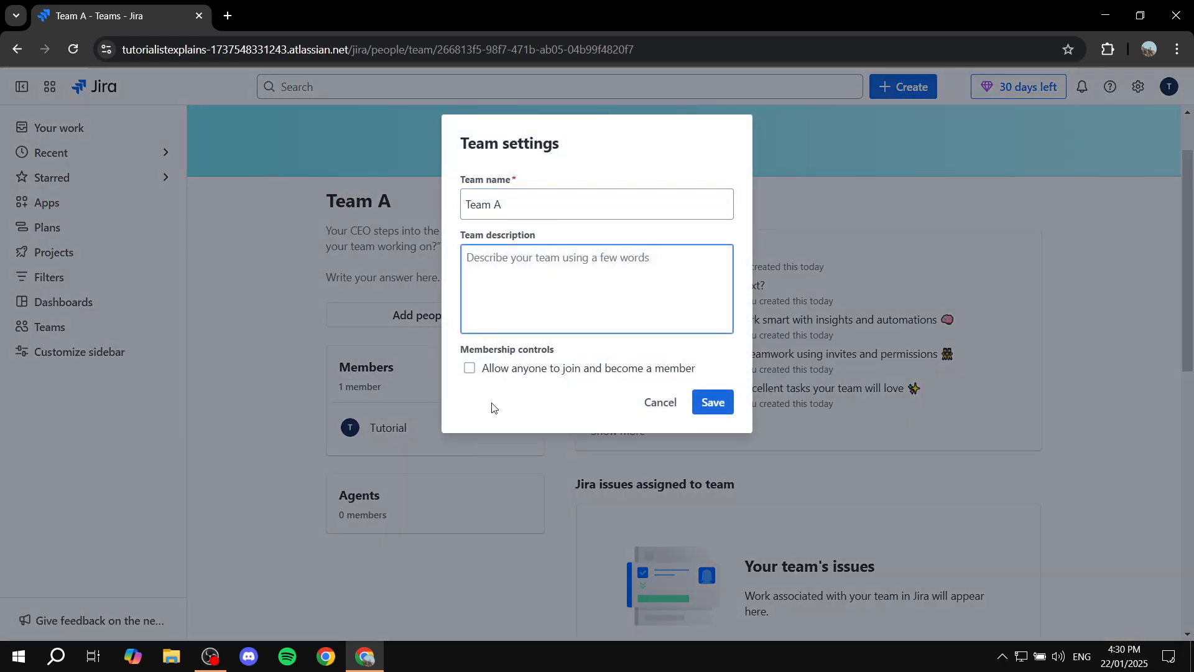
pyautogui.moveTo(459, 350); pyautogui.dragTo(637, 356)
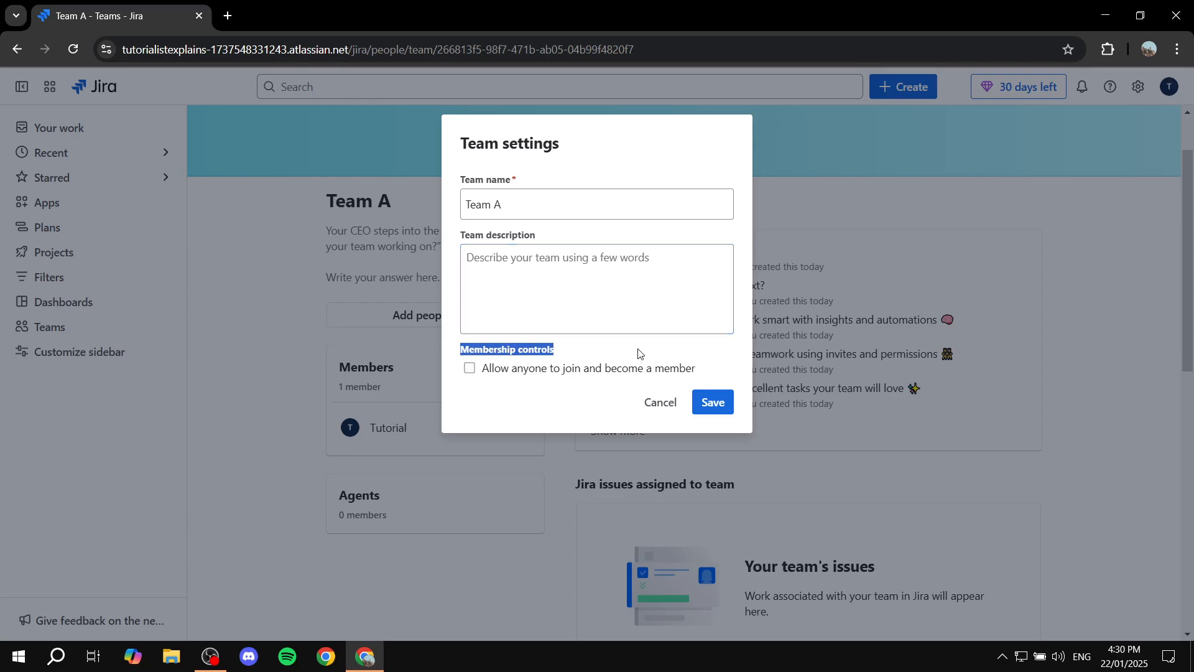
pyautogui.click(639, 354)
pyautogui.click(668, 408)
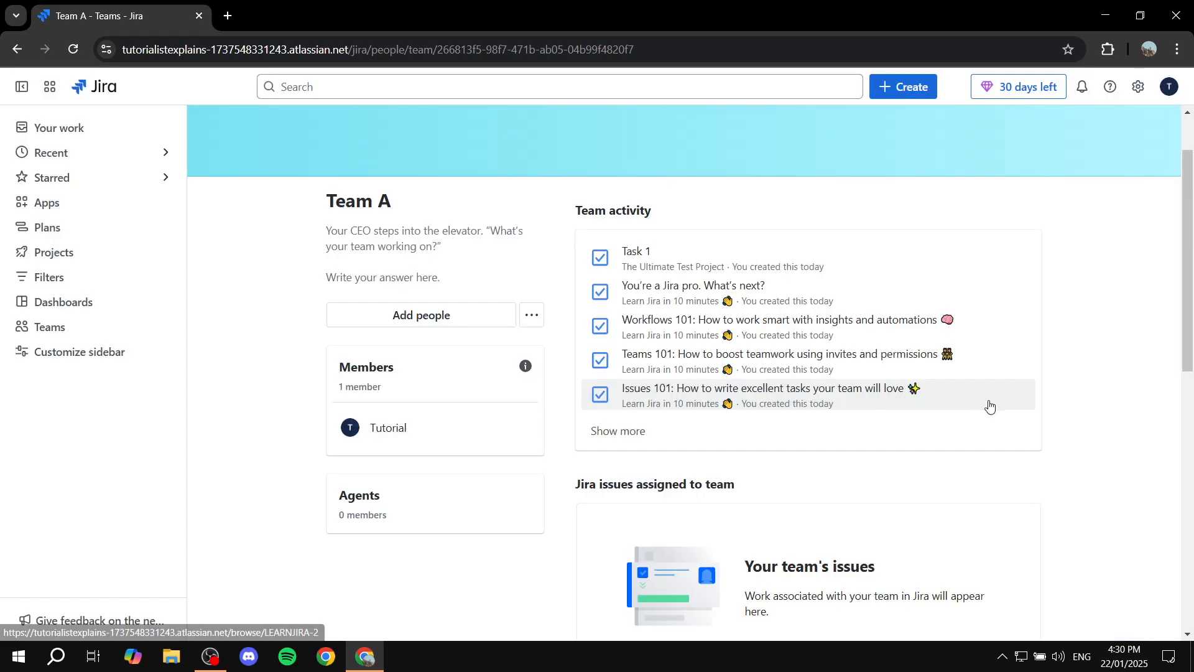
# Look over Team A's header, software components, links section and team name once more.
pyautogui.scroll(-3, 987, 406)
pyautogui.scroll(5, 815, 410)
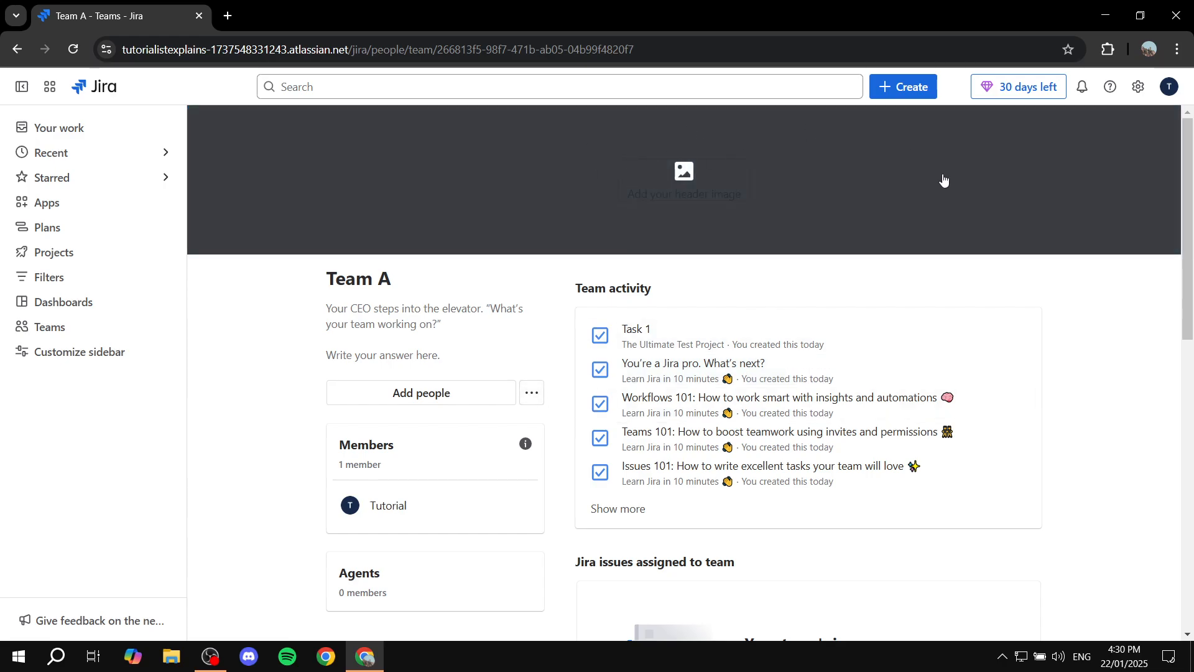
pyautogui.scroll(-10, 628, 319)
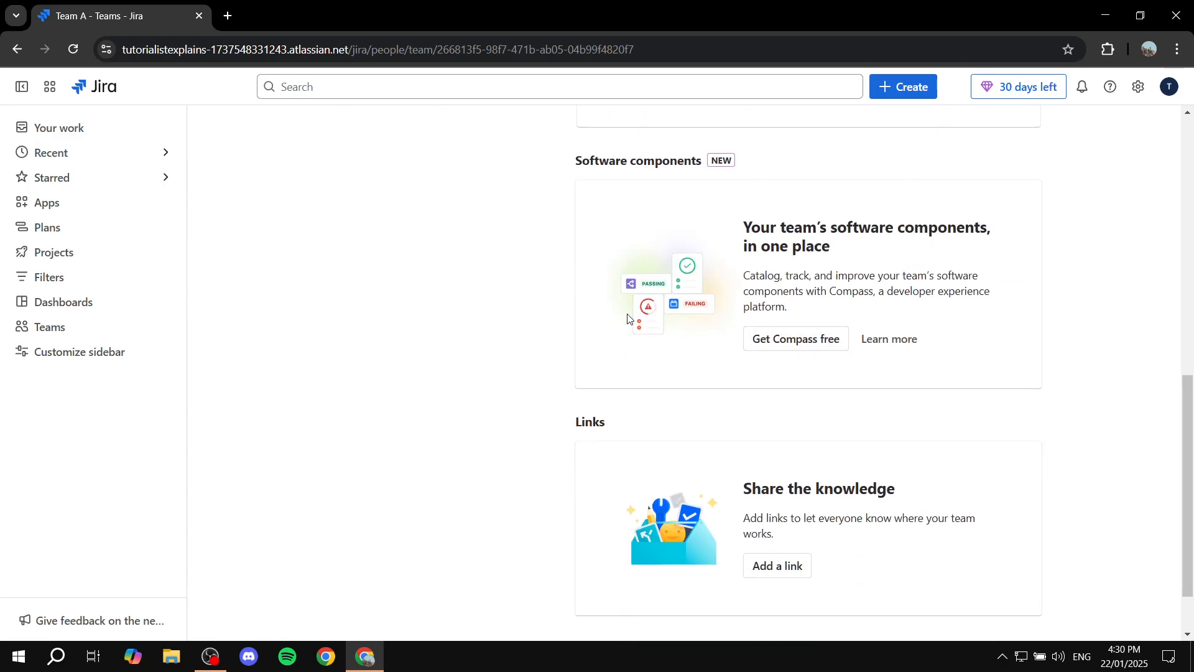
pyautogui.scroll(10, 826, 237)
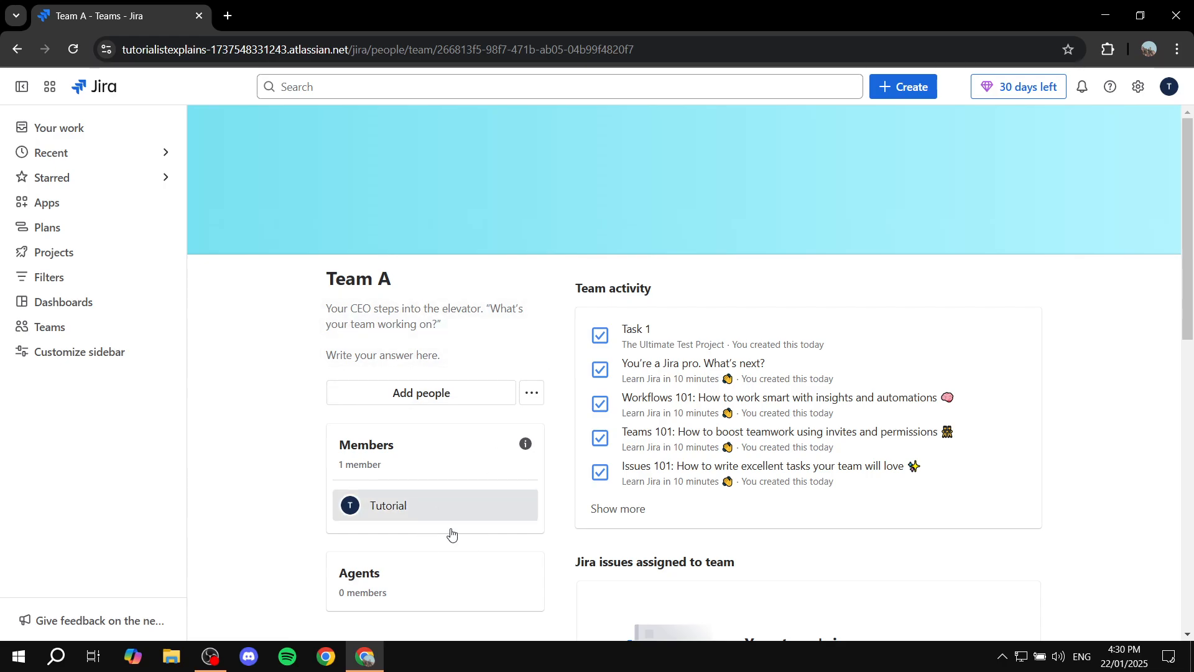
pyautogui.moveTo(328, 279); pyautogui.dragTo(447, 268)
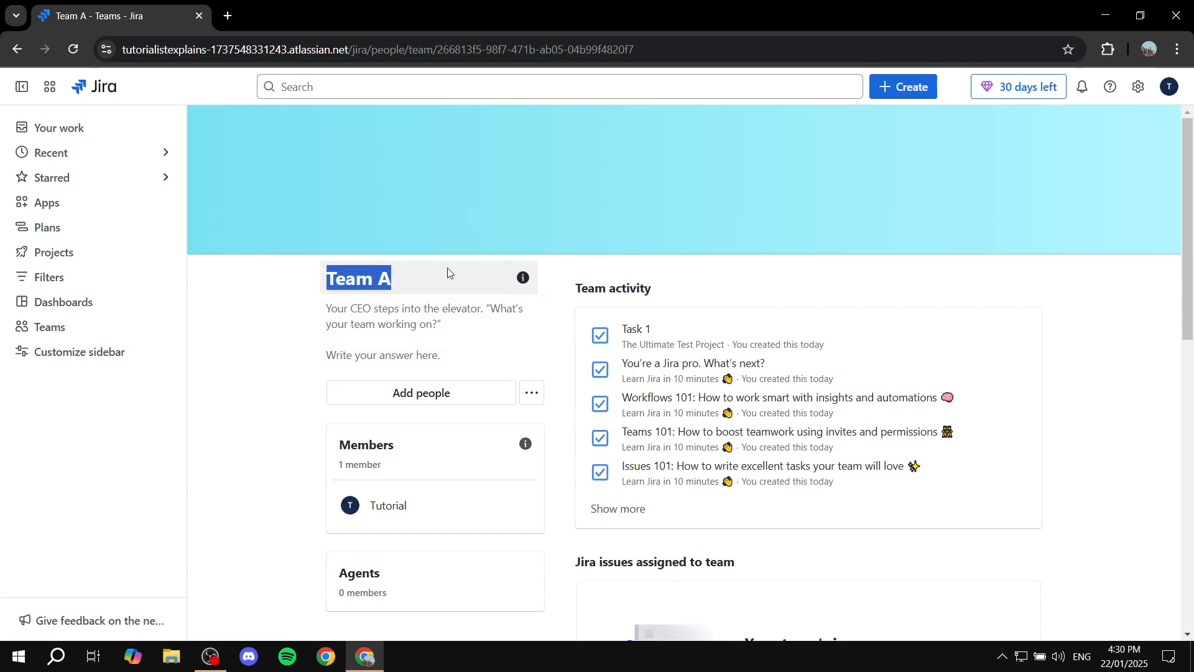
pyautogui.click(203, 345)
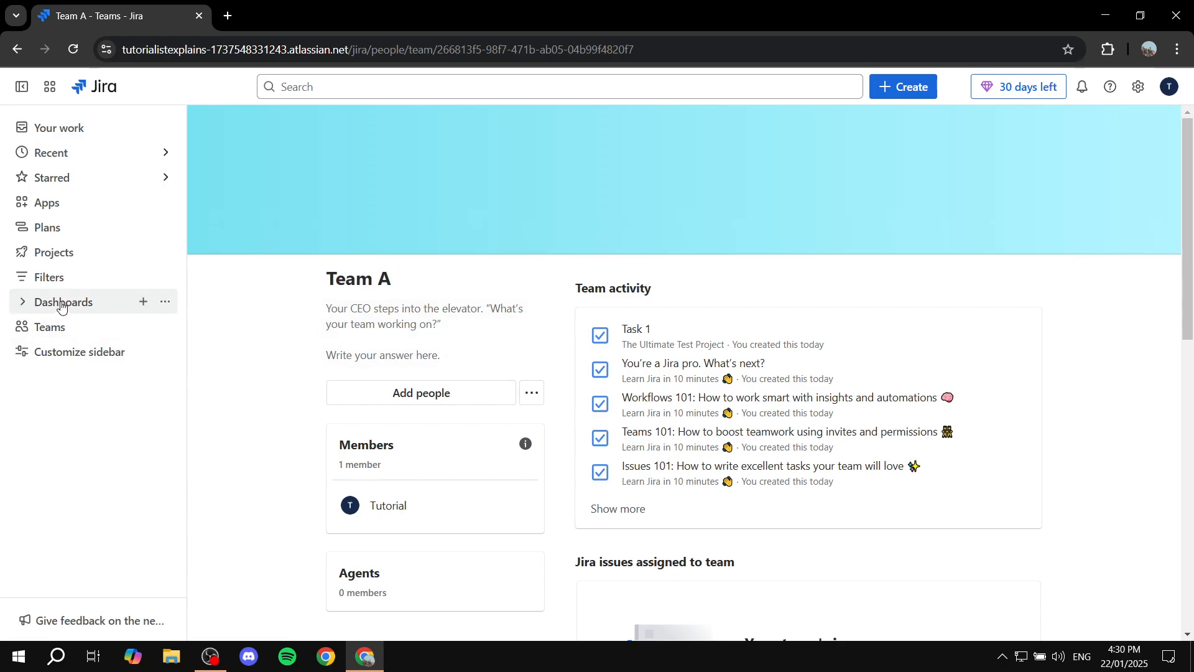
# Expand the dashboards section and open the list of all dashboards.
pyautogui.click(21, 304)
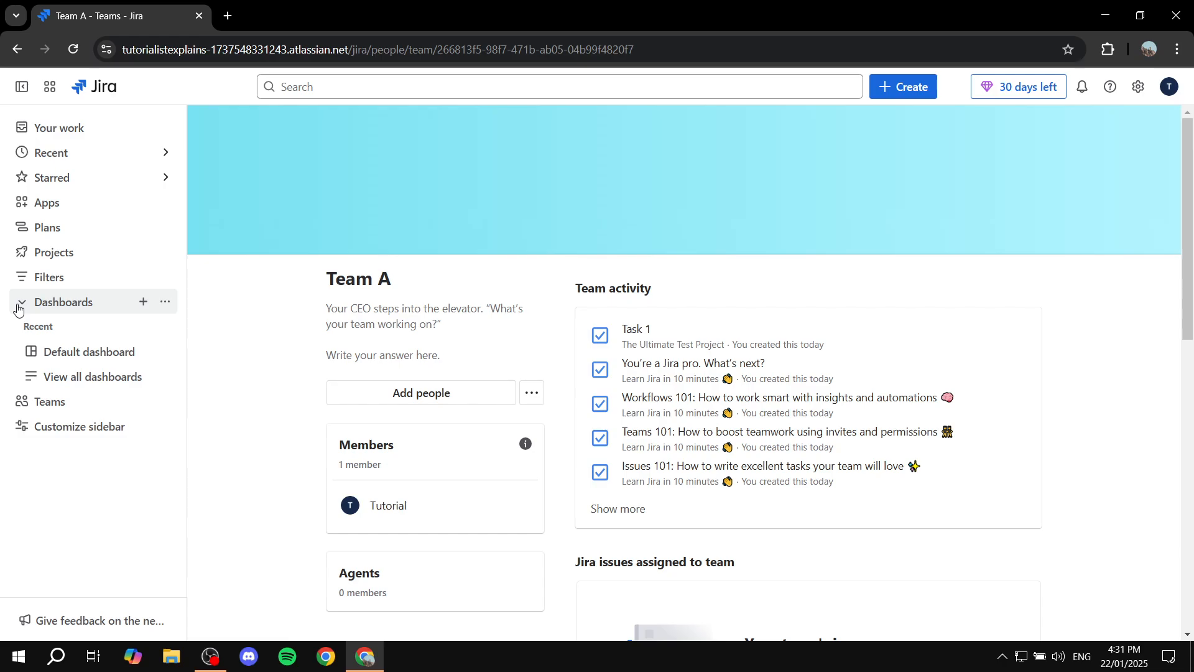
pyautogui.click(37, 304)
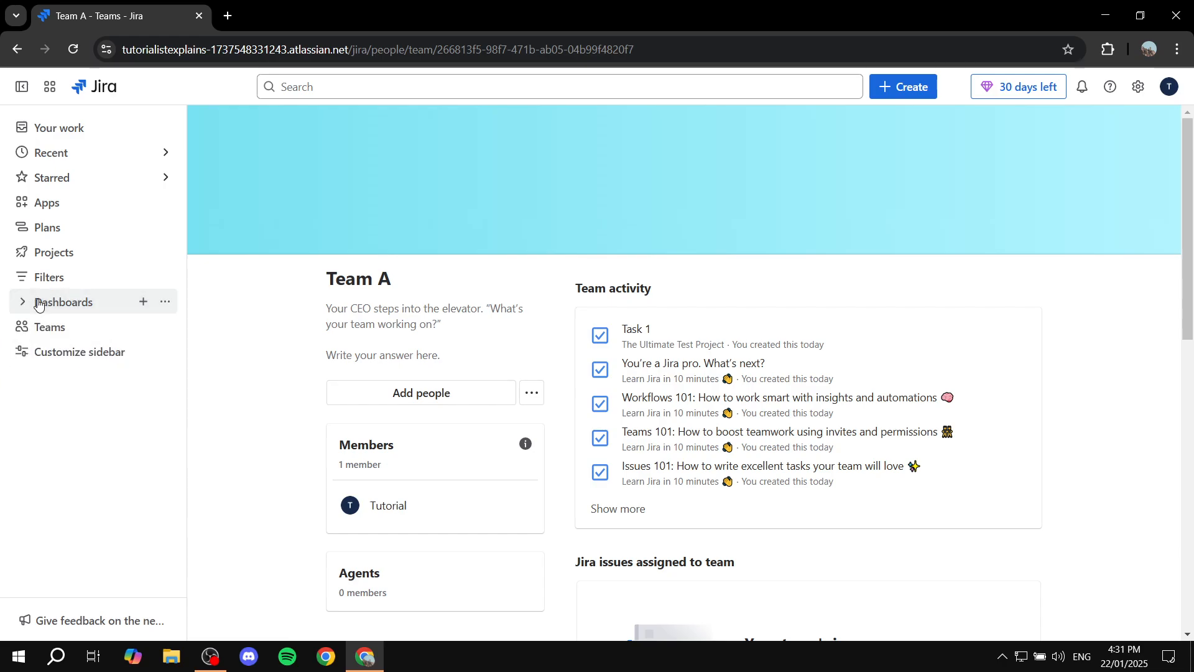
pyautogui.click(38, 302)
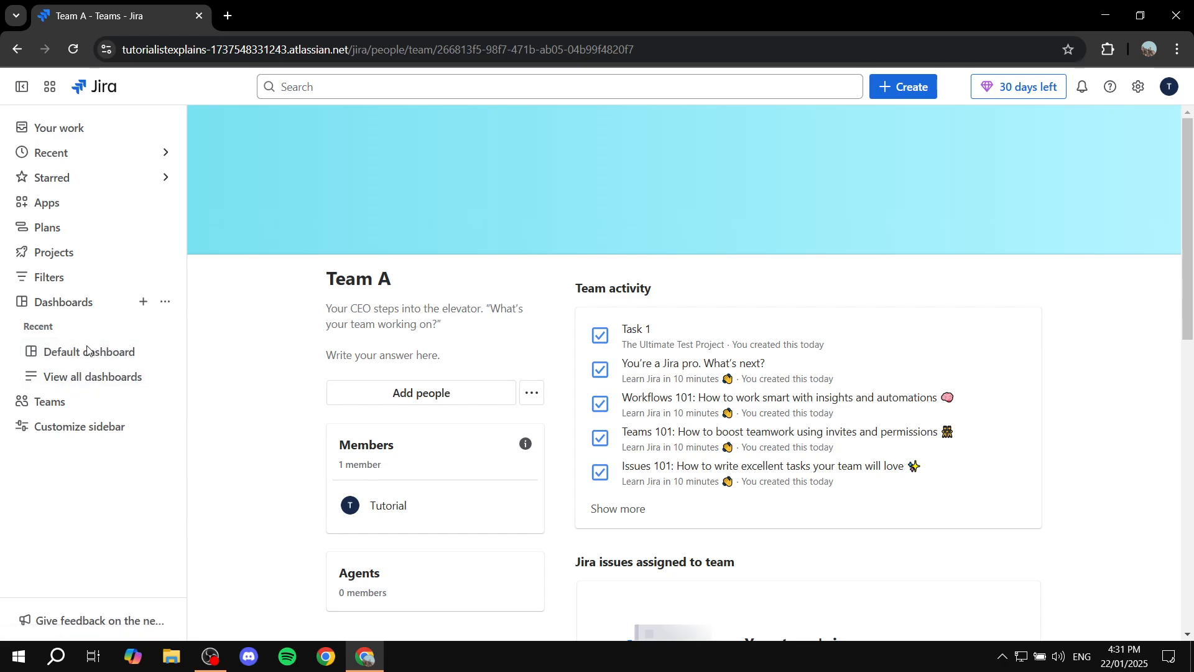
pyautogui.click(91, 378)
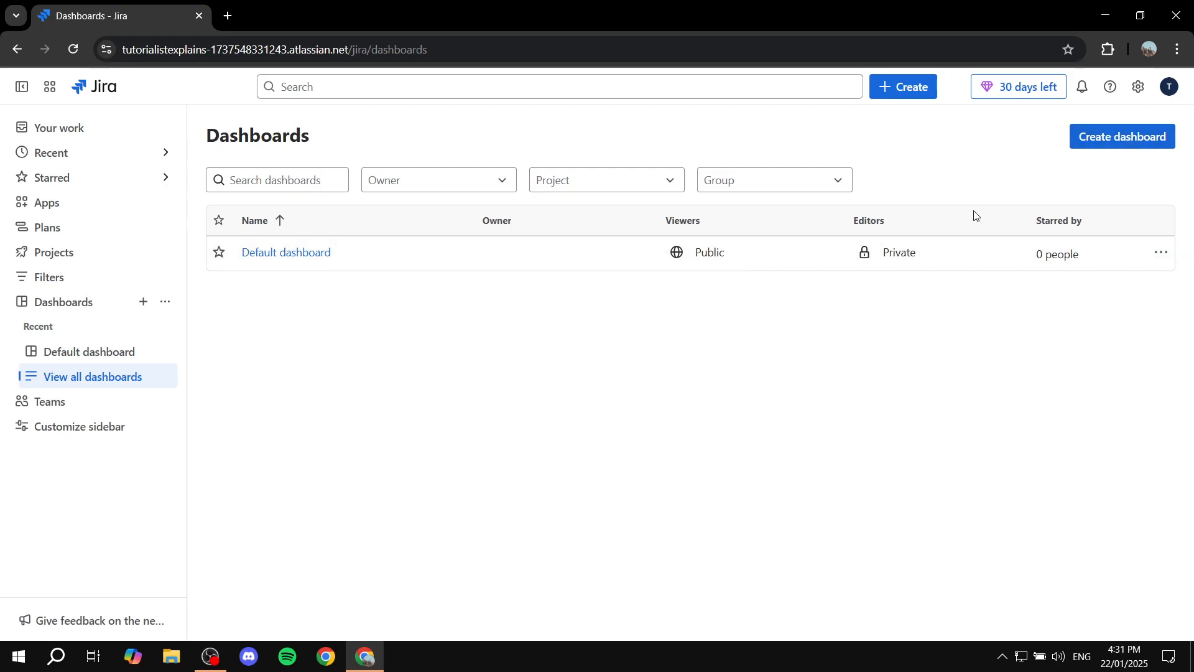
pyautogui.click(1119, 138)
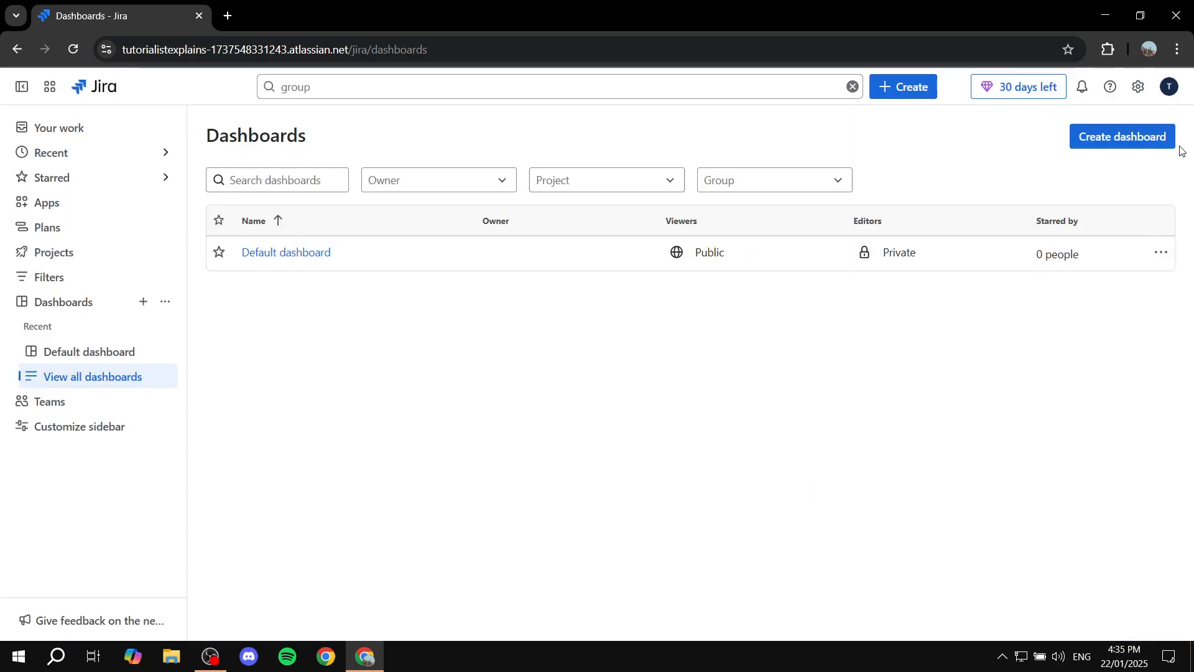
pyautogui.click(1161, 132)
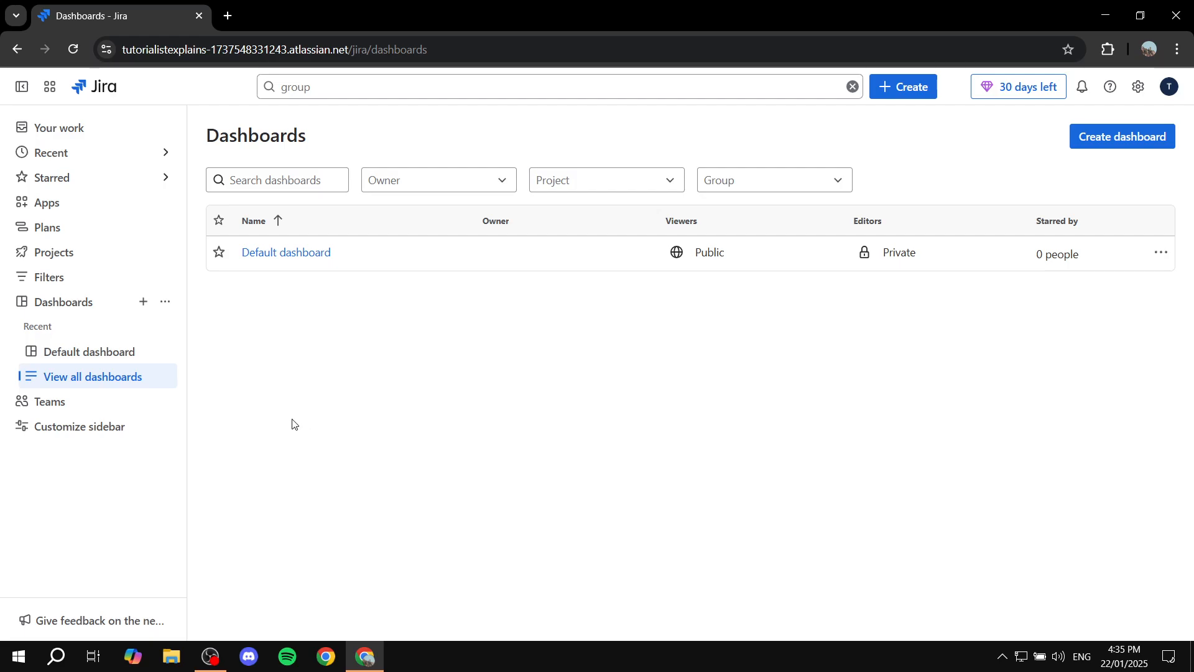
pyautogui.click(64, 403)
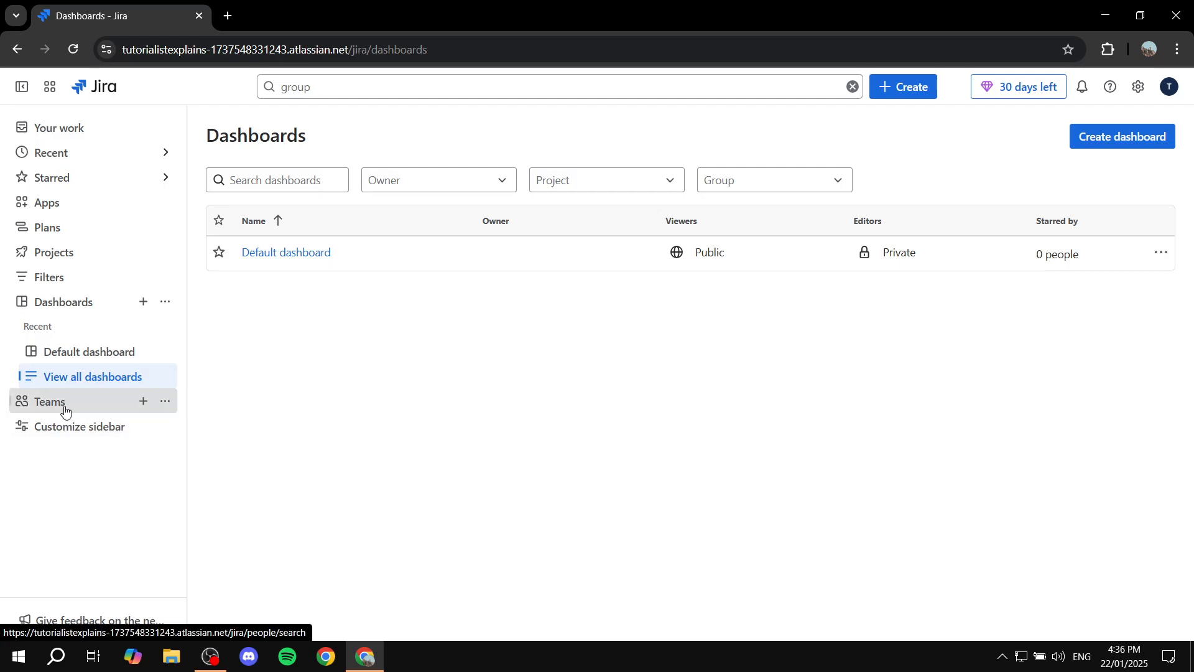
pyautogui.click(63, 377)
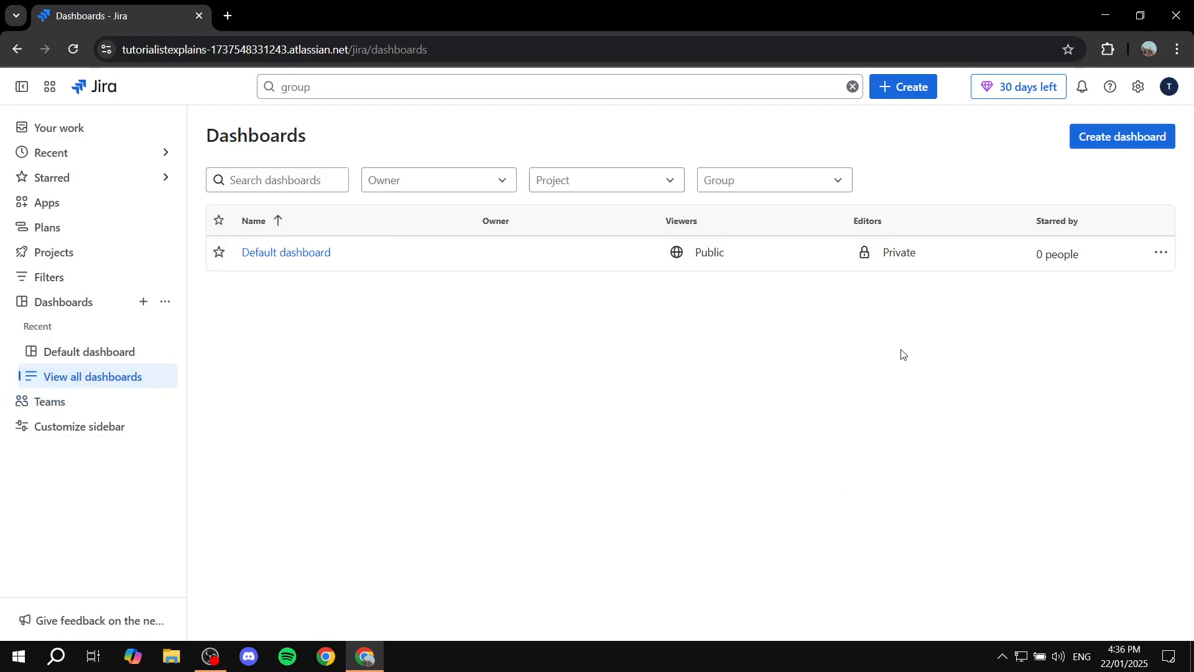
# Open Atlassian user management from the Jira settings, look over the users directory, and go to the organization's groups.
pyautogui.click(1139, 88)
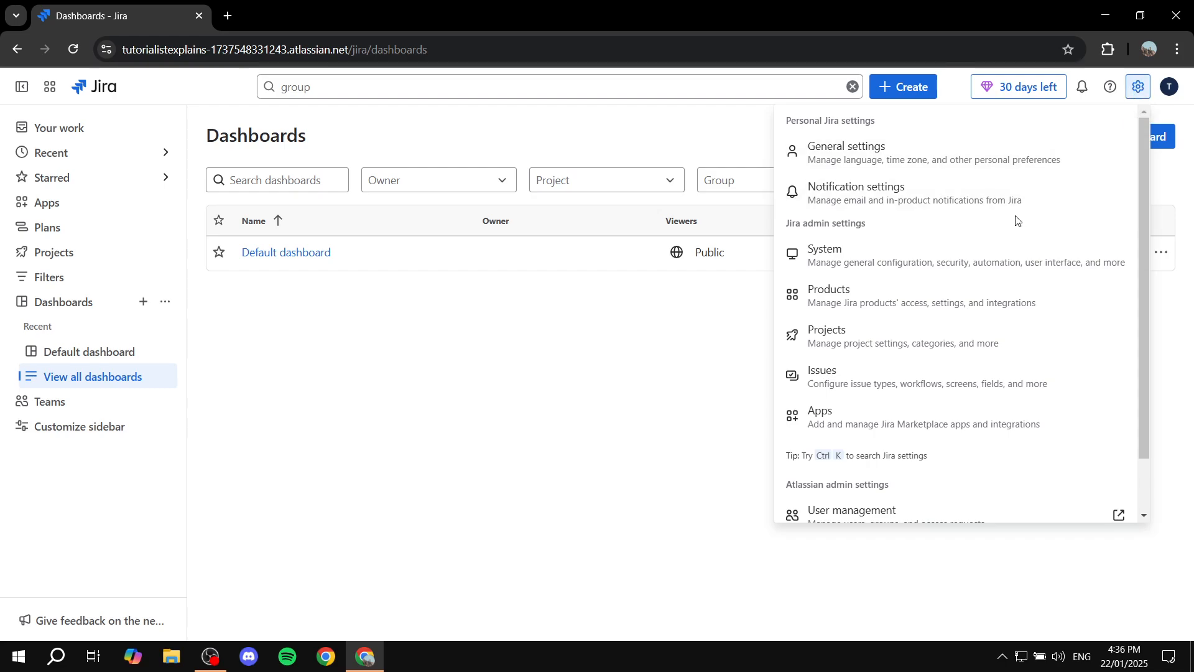
pyautogui.scroll(-1, 1016, 221)
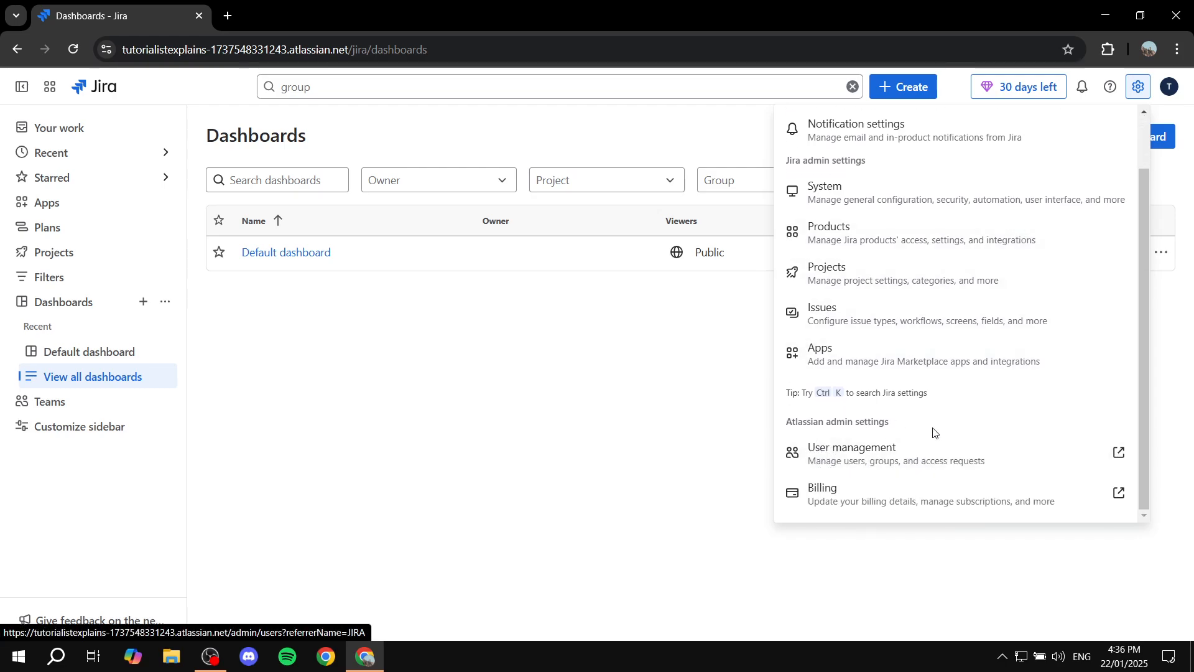
pyautogui.click(1119, 456)
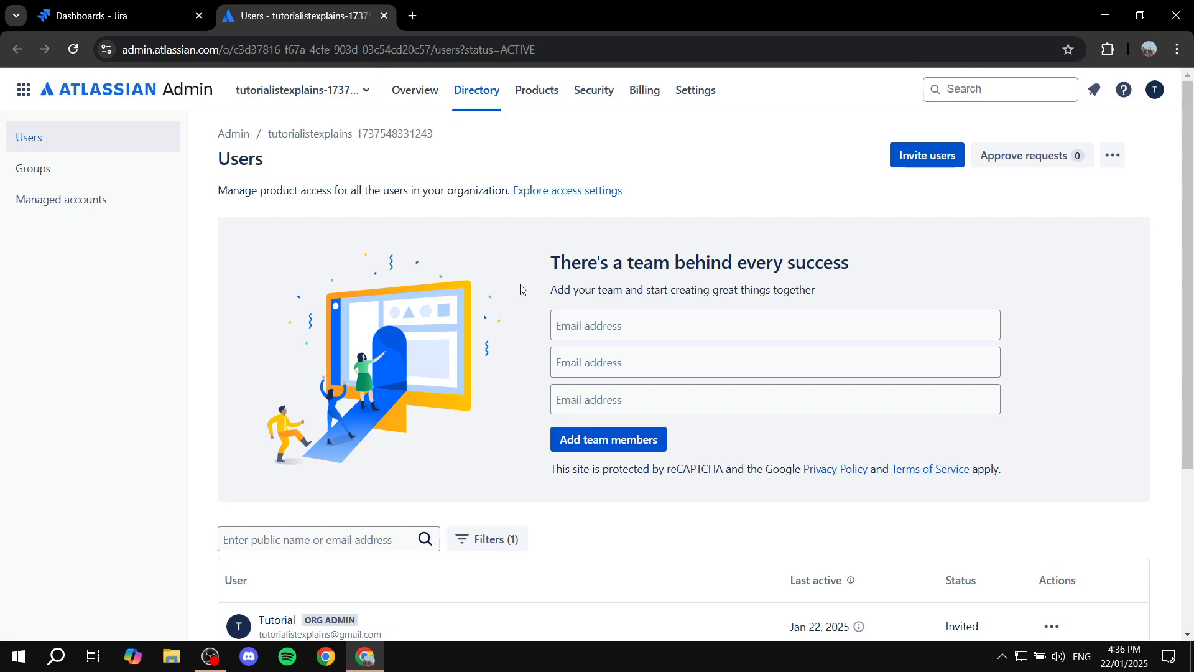
pyautogui.scroll(-4, 931, 279)
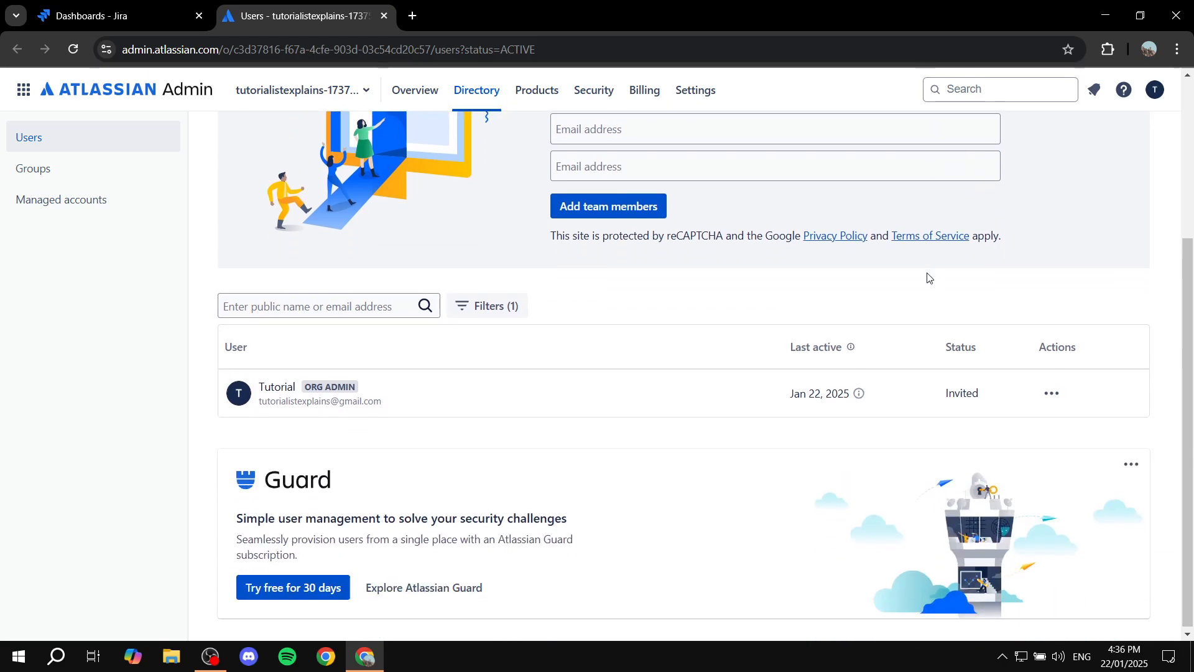
pyautogui.scroll(4, 927, 274)
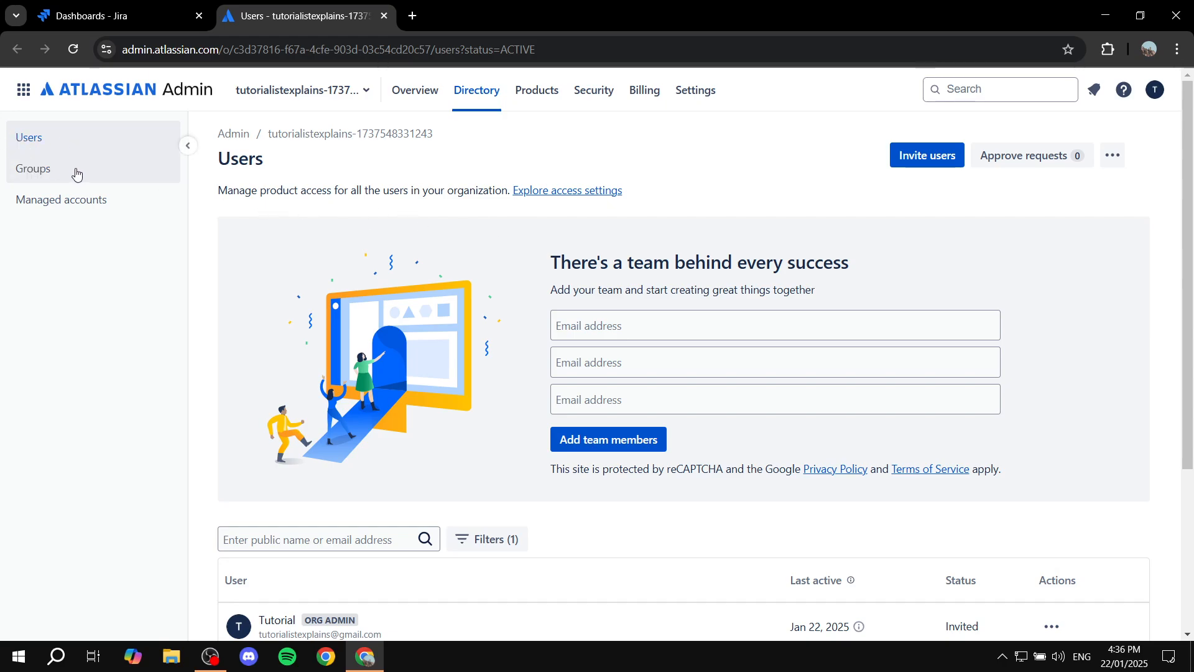
pyautogui.click(28, 166)
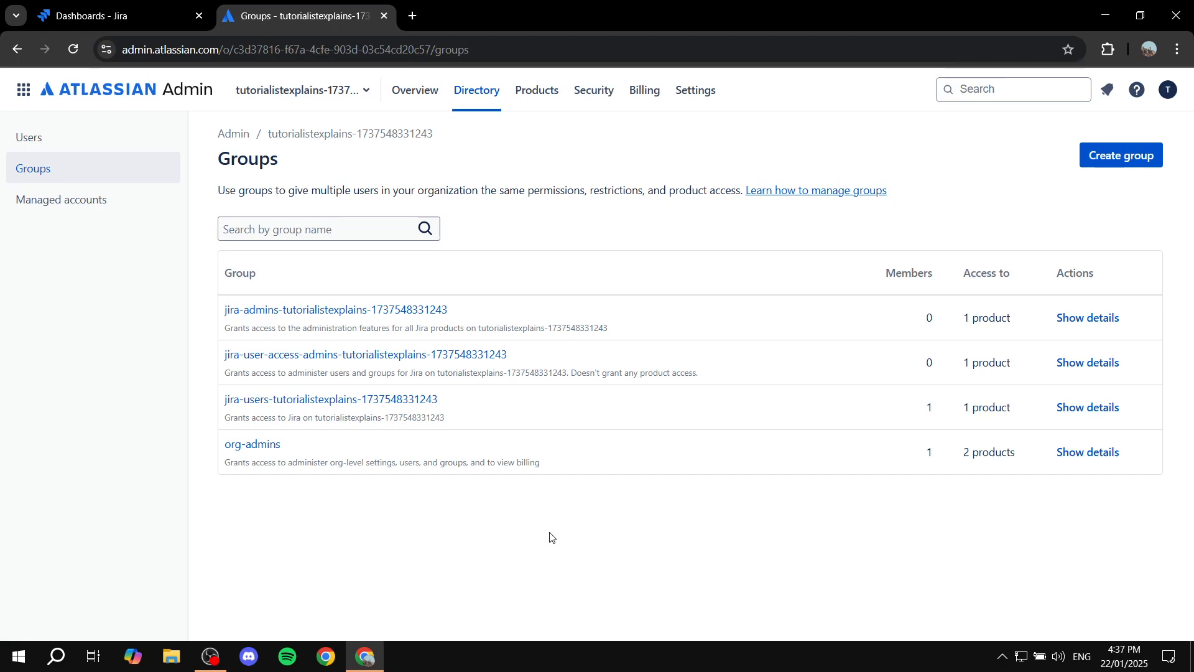
# Create a group named Group A with the suggested user as member and the description "This is the best group ever.".
pyautogui.click(1109, 155)
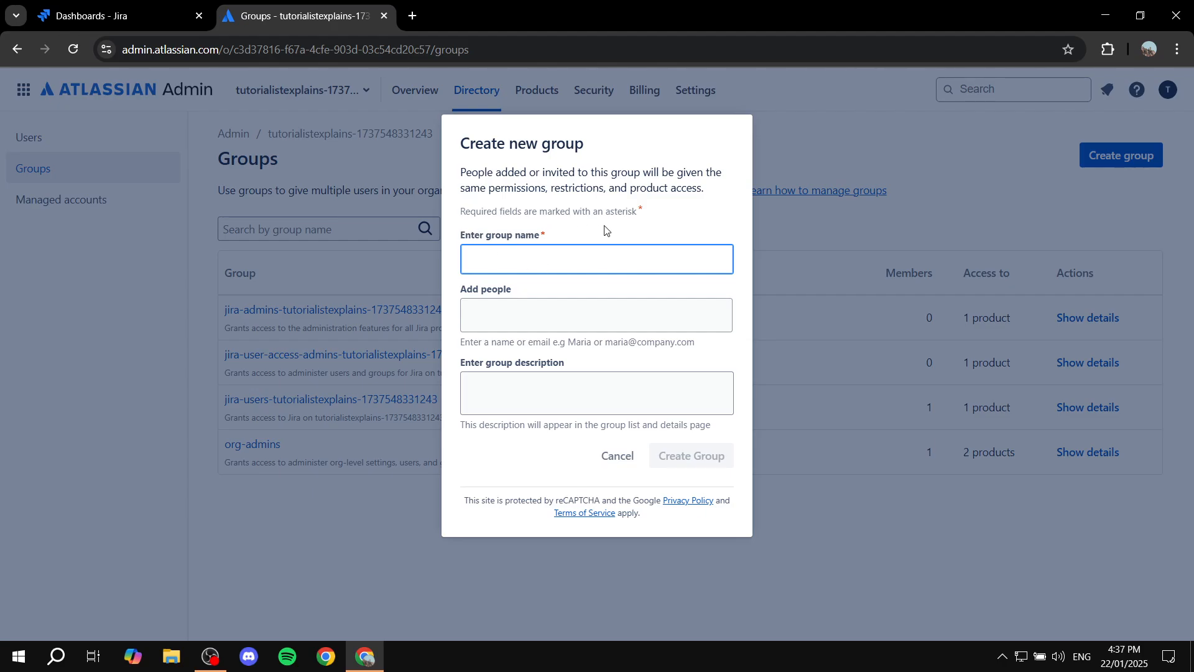
pyautogui.write('Group A')
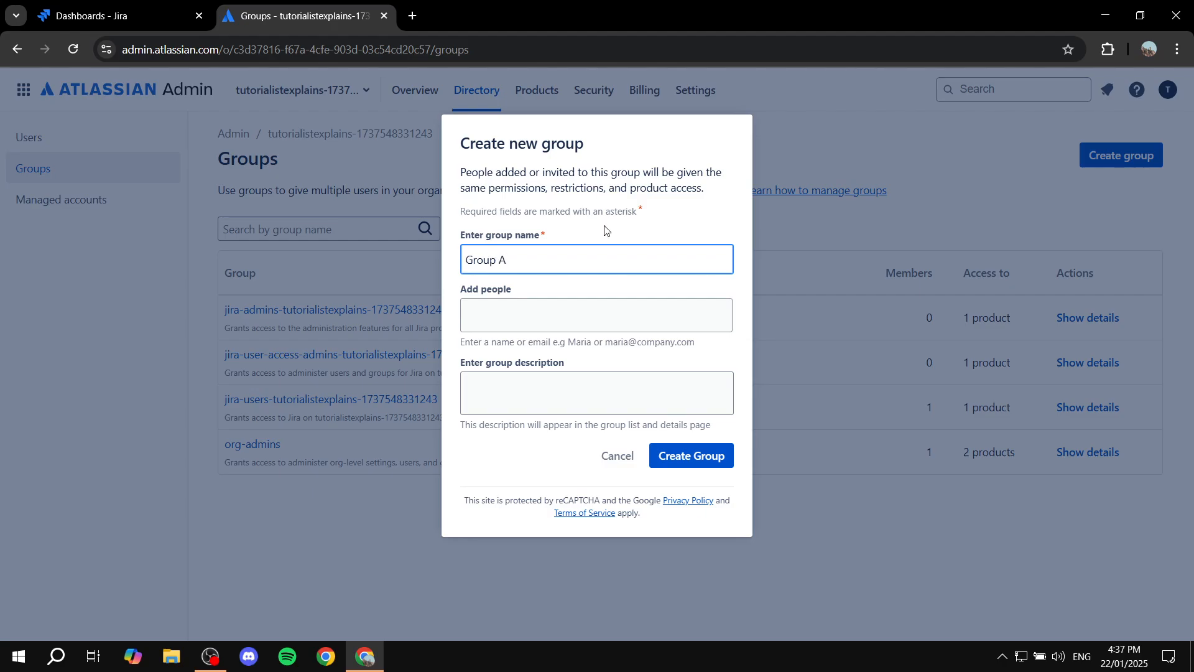
pyautogui.click(597, 318)
pyautogui.click(561, 359)
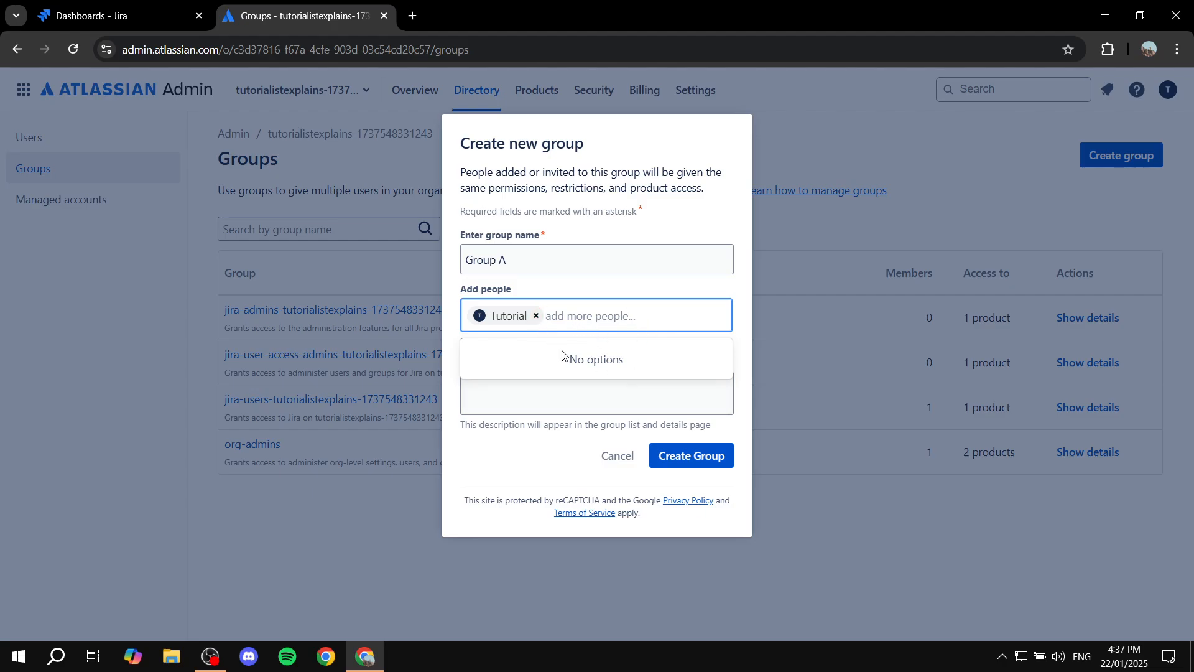
pyautogui.click(605, 285)
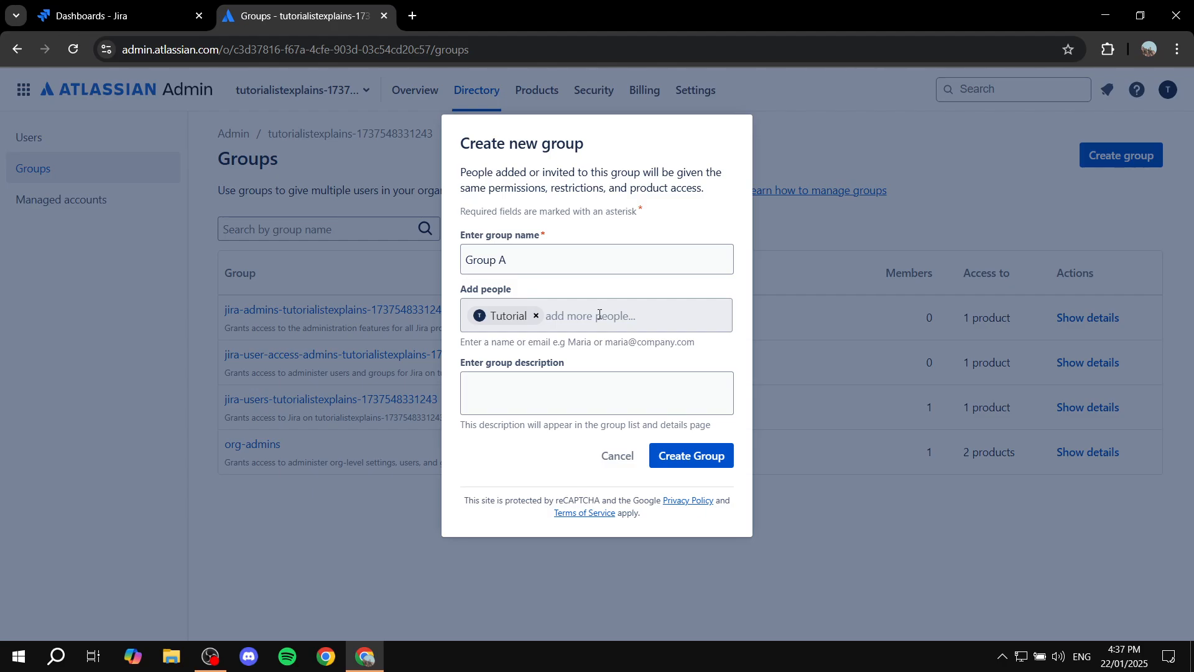
pyautogui.click(586, 406)
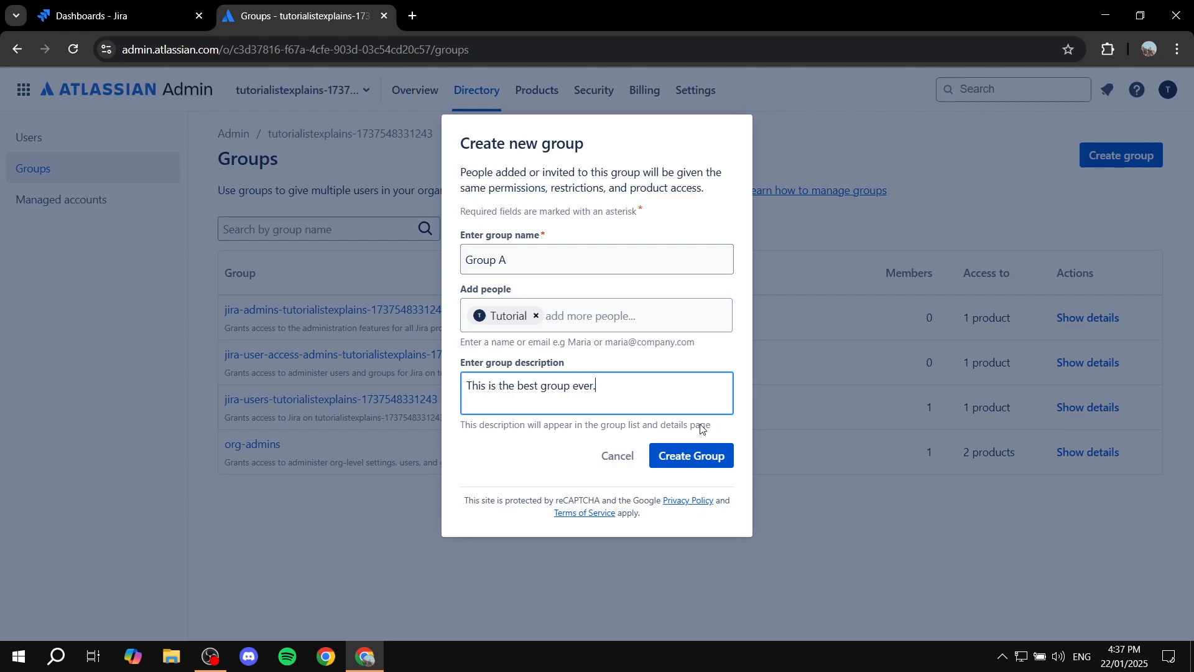
pyautogui.click(695, 457)
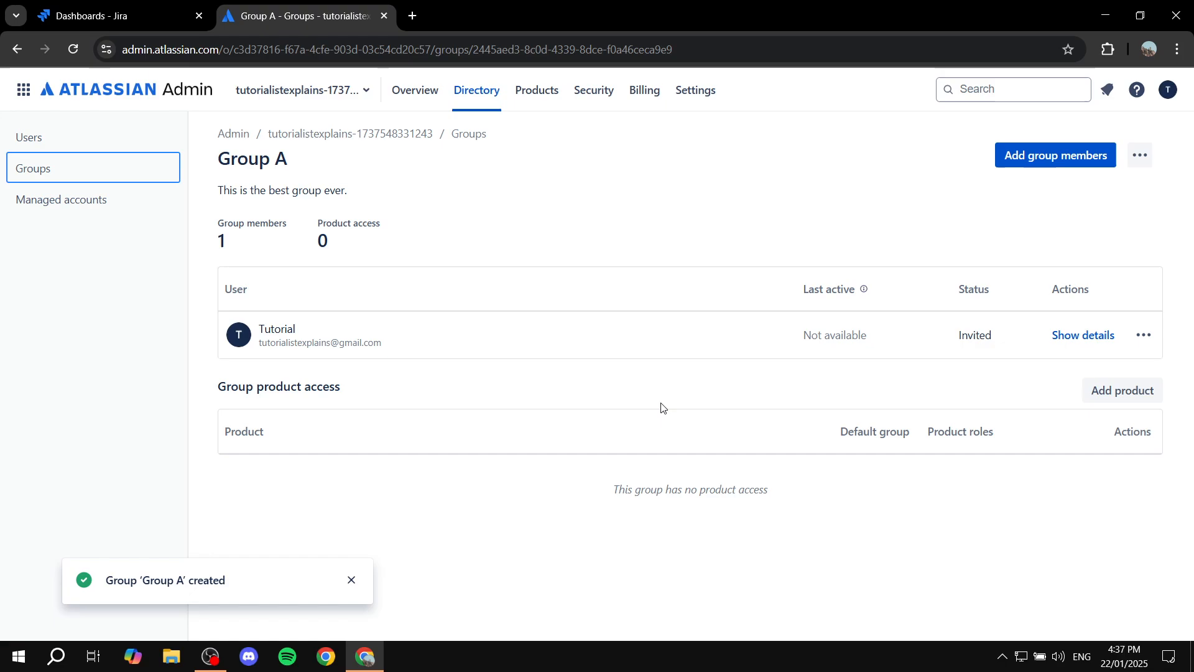
pyautogui.click(351, 580)
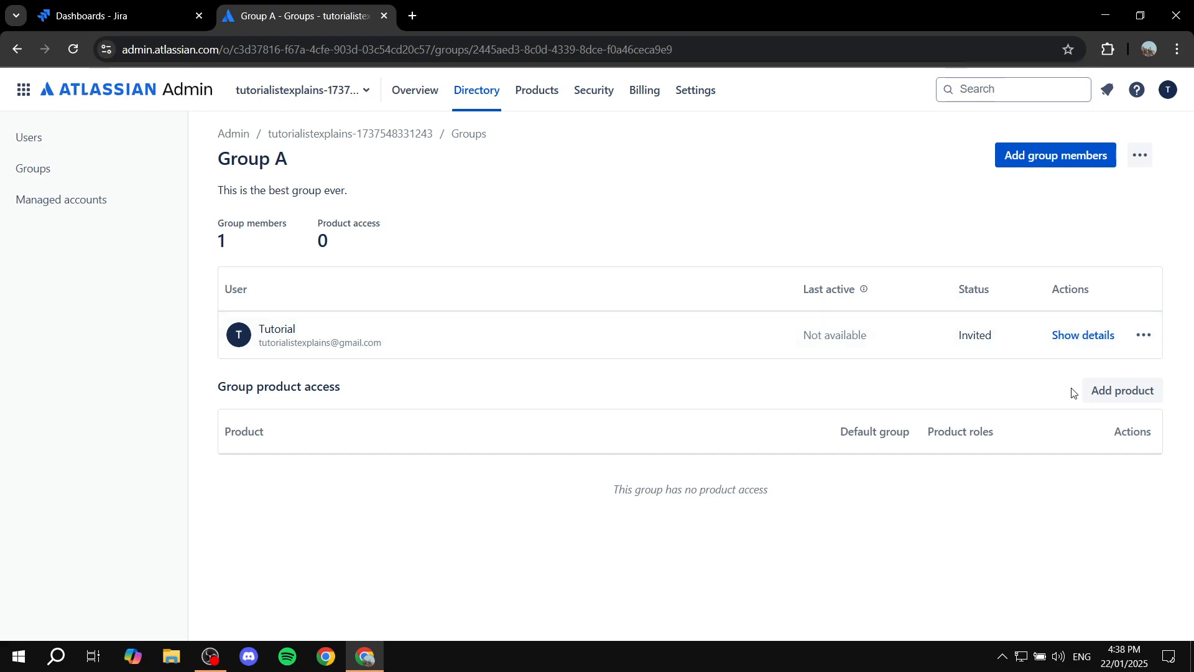
# Close the Atlassian Admin page for Group A and reload the Jira dashboards list.
pyautogui.moveTo(805, 304); pyautogui.dragTo(1019, 293)
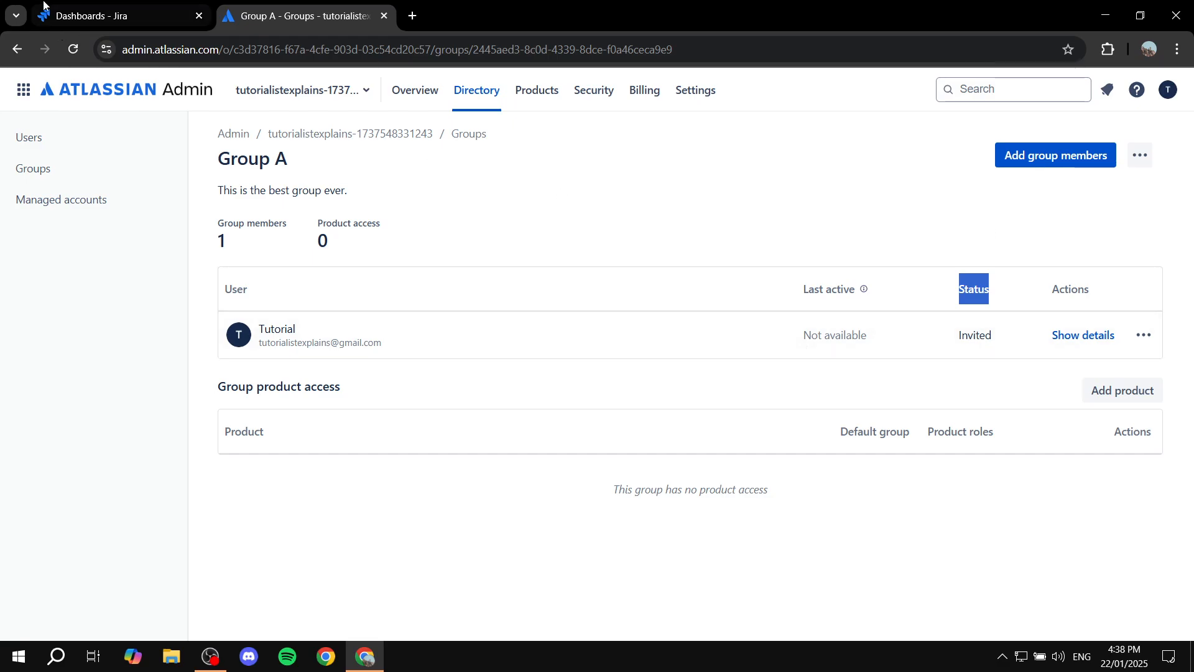
pyautogui.click(383, 15)
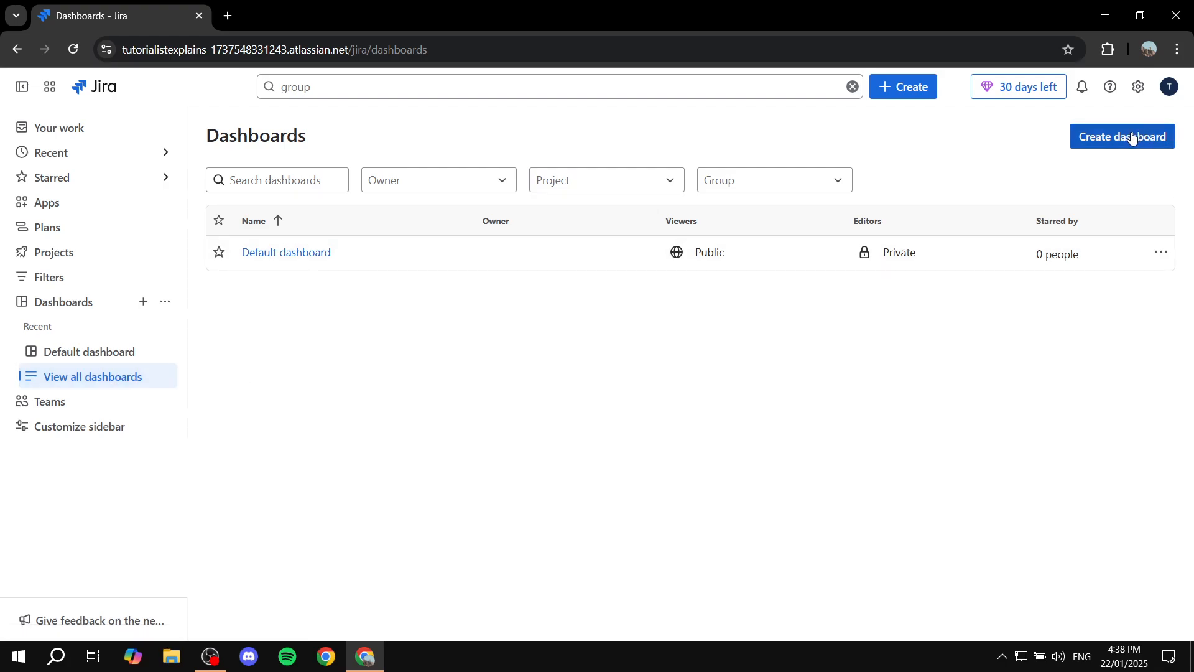
pyautogui.click(74, 49)
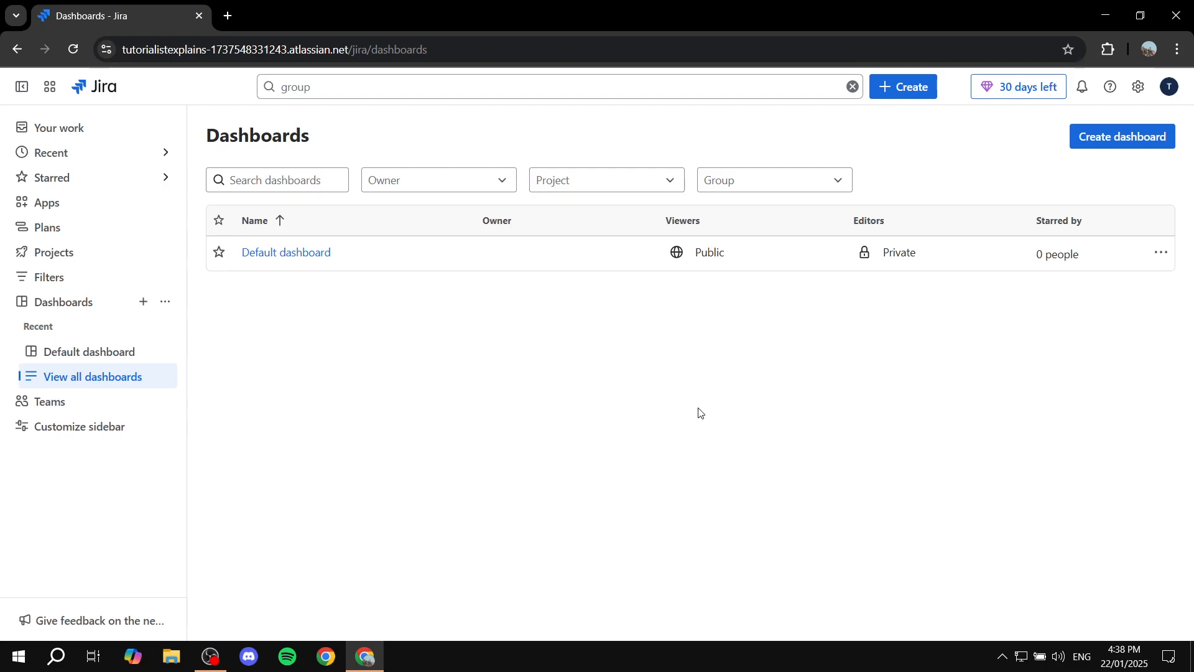
# Start a new dashboard named "Team A's Dashboard" with the description "Dashboard for Team A".
pyautogui.click(1136, 143)
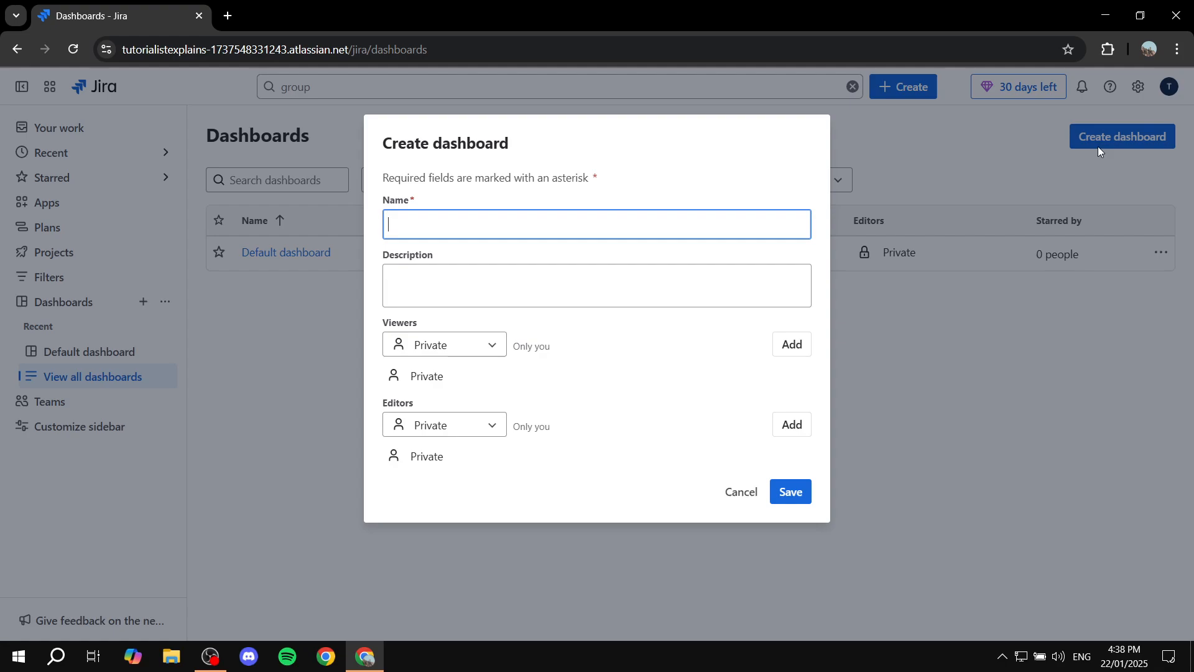
pyautogui.click(665, 227)
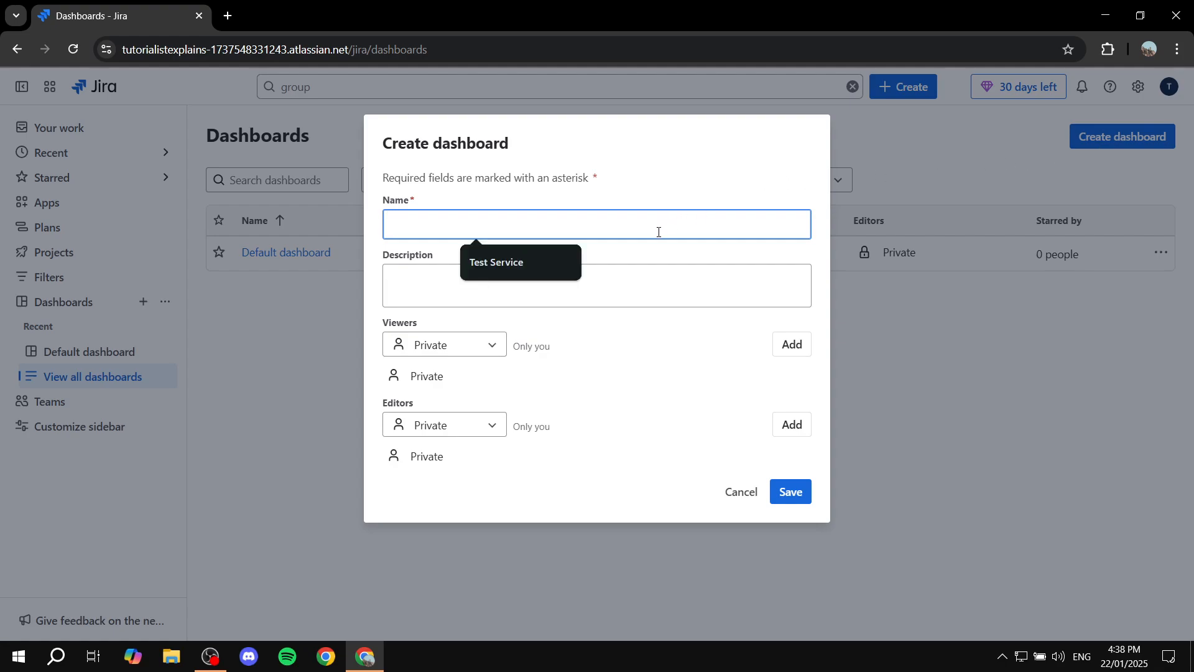
pyautogui.write('Gr')
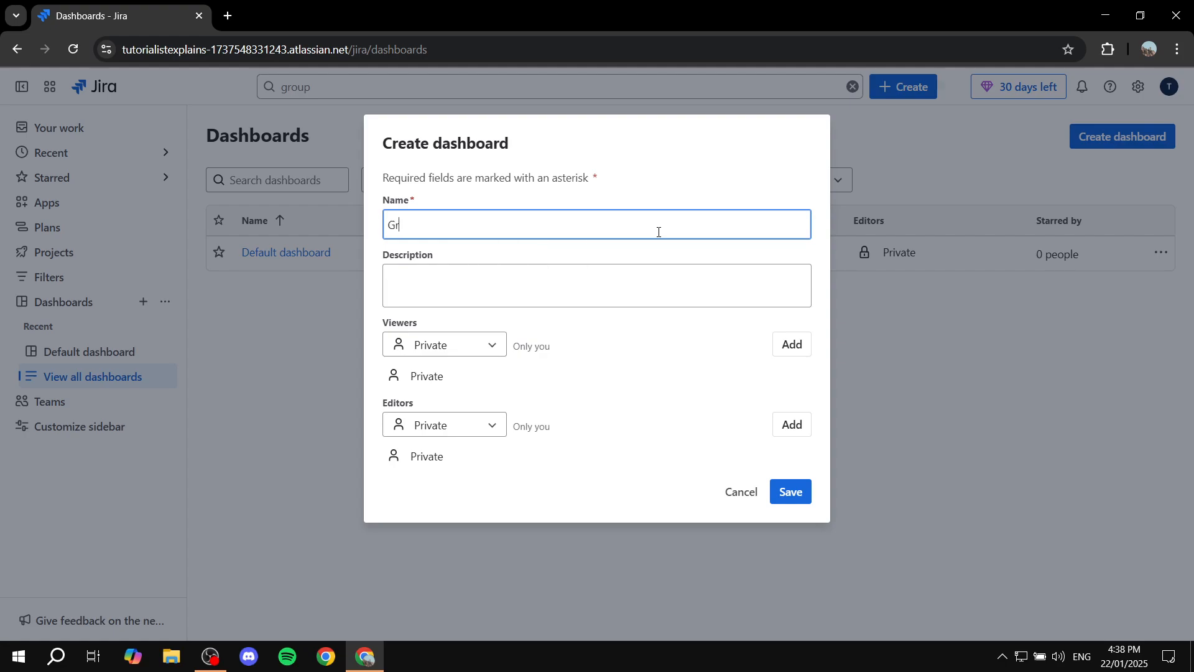
pyautogui.press('BackSpace')
pyautogui.press('BackSpace')
pyautogui.write("Team A's Dashboard")
pyautogui.click(624, 271)
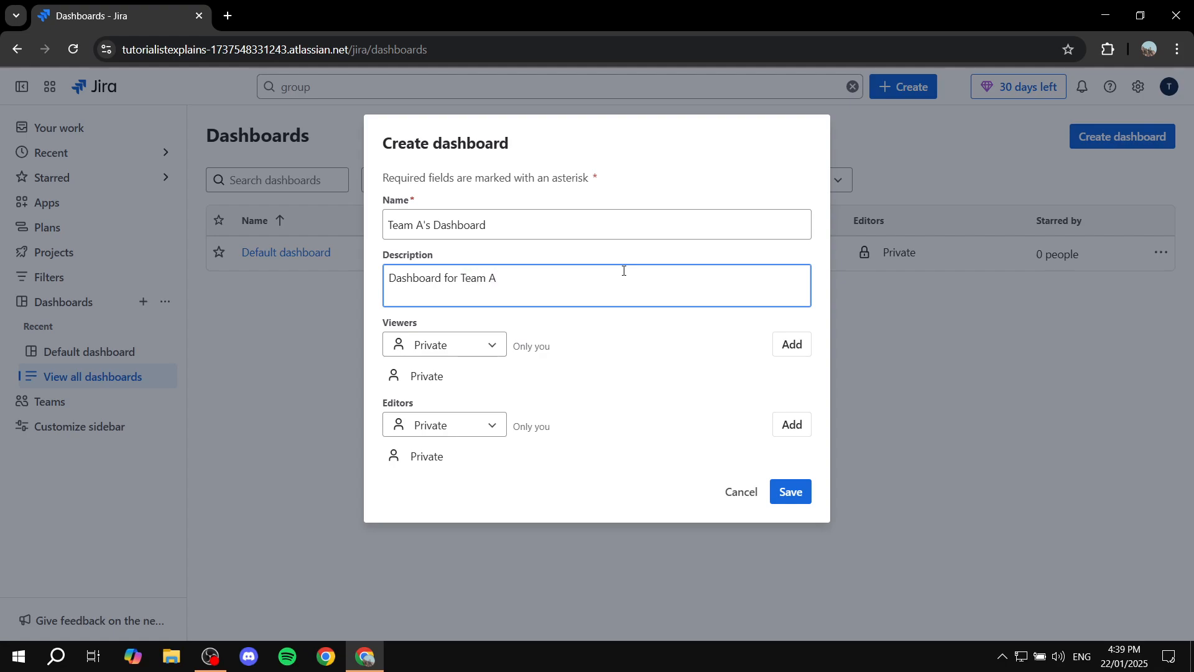
pyautogui.click(577, 364)
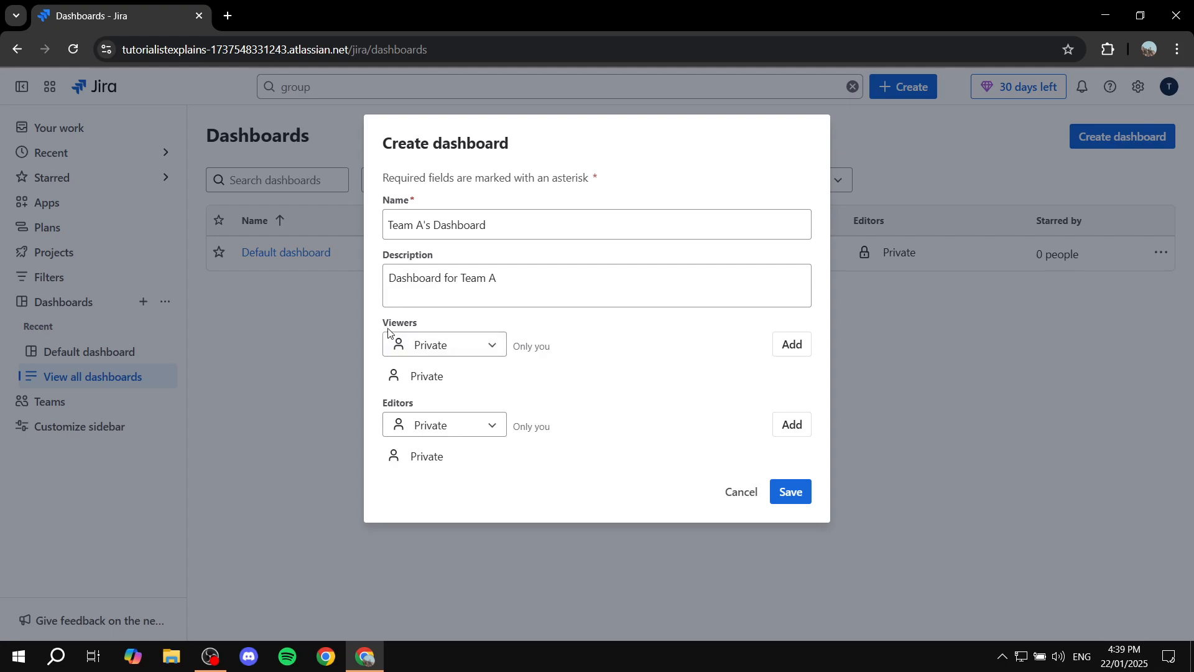
# Examine the Viewers and Editors access settings of the new dashboard.
pyautogui.moveTo(388, 333); pyautogui.dragTo(434, 328)
pyautogui.moveTo(380, 409); pyautogui.dragTo(461, 401)
pyautogui.click(460, 401)
pyautogui.moveTo(376, 330); pyautogui.dragTo(441, 328)
pyautogui.click(453, 329)
pyautogui.moveTo(381, 408); pyautogui.dragTo(444, 404)
pyautogui.click(444, 405)
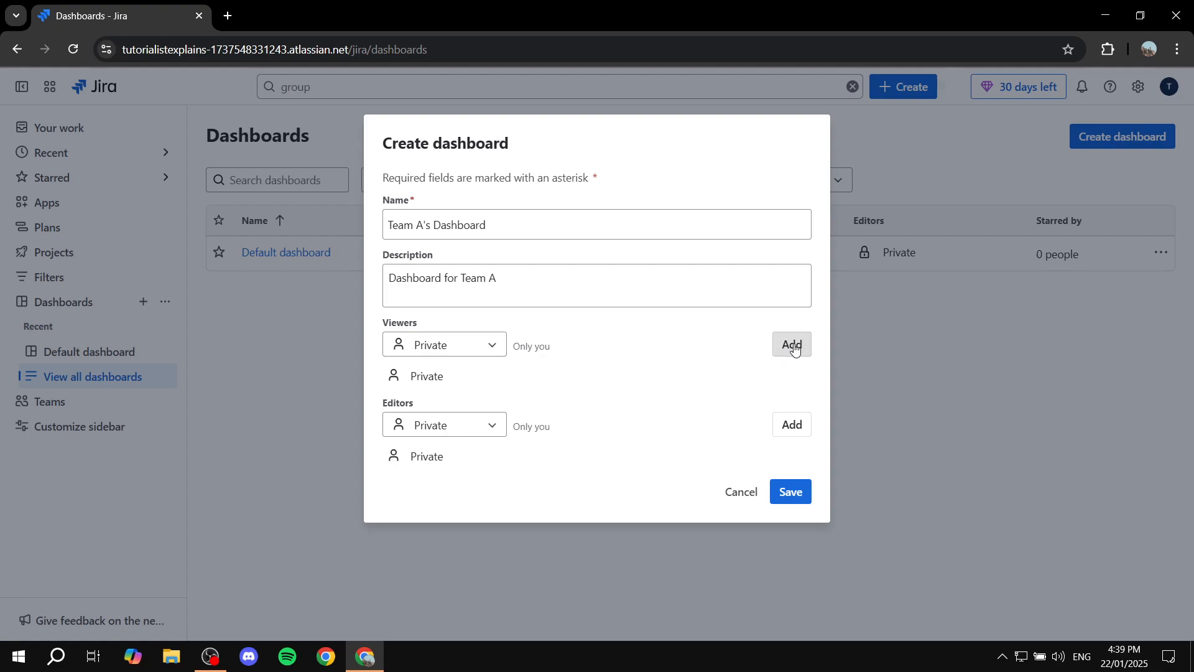
# Set the dashboard's viewer access type to Group and add Group A as a viewer.
pyautogui.click(438, 349)
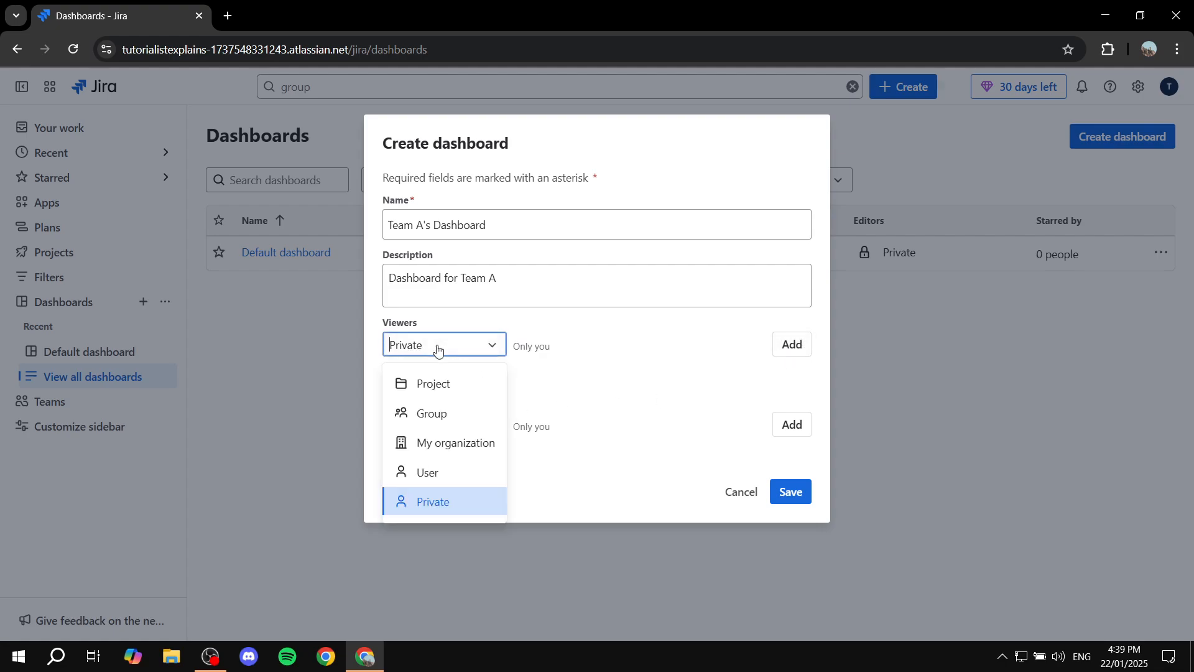
pyautogui.click(426, 415)
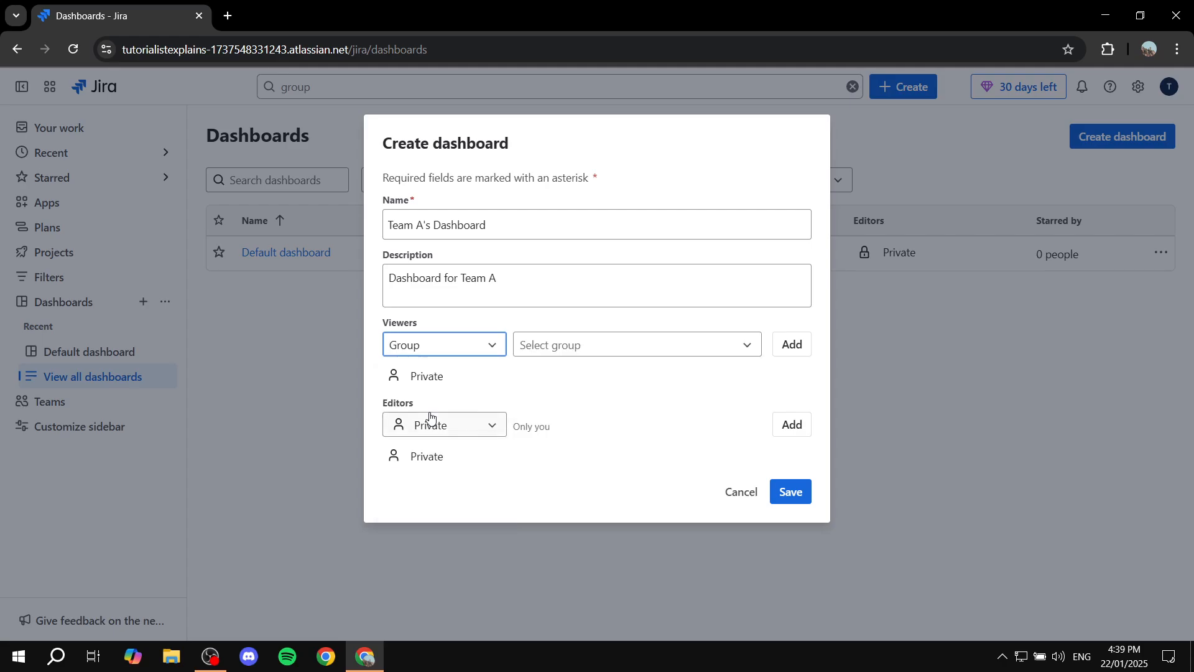
pyautogui.click(578, 346)
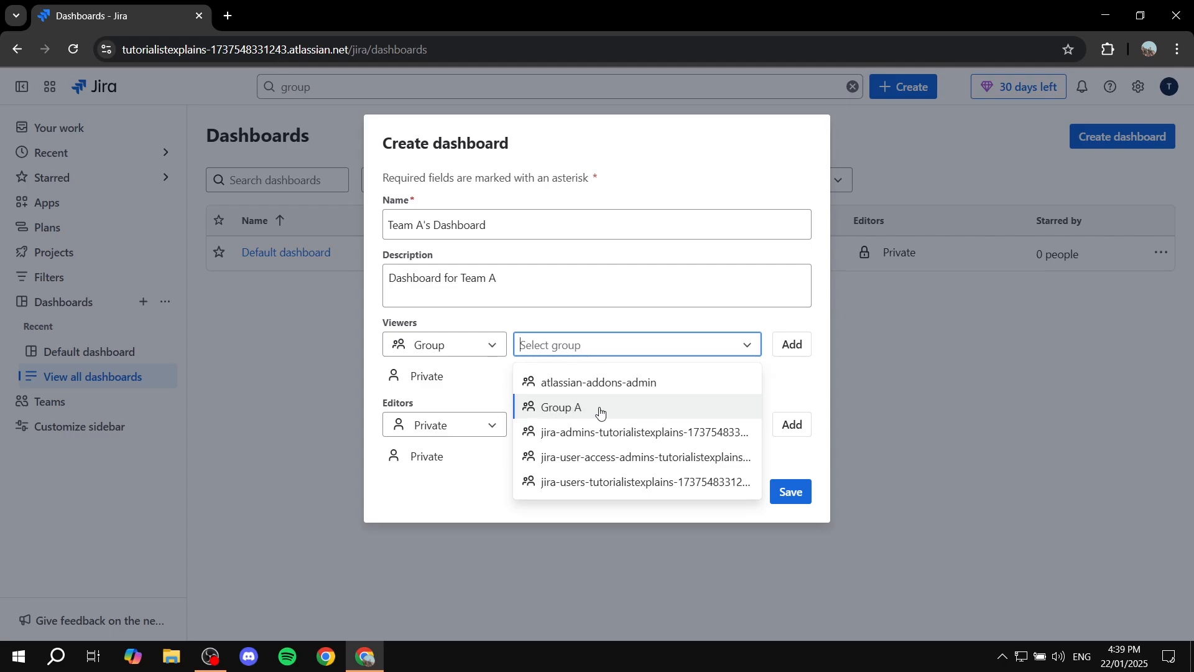
pyautogui.click(569, 411)
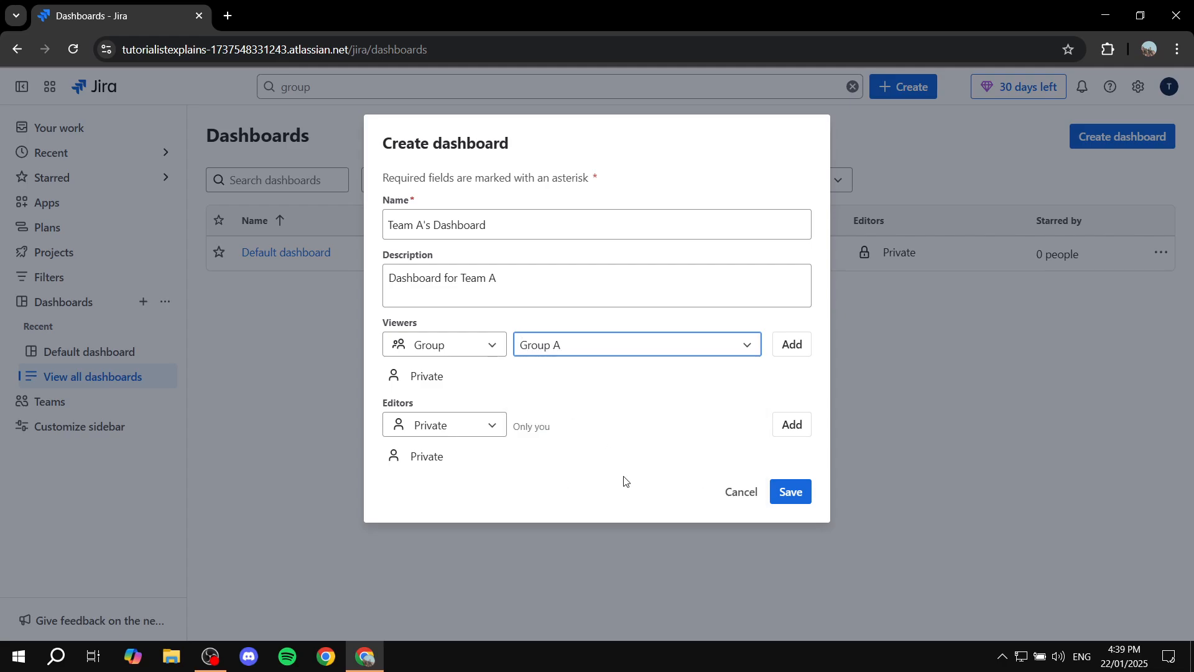
pyautogui.click(801, 347)
pyautogui.moveTo(379, 324); pyautogui.dragTo(430, 324)
pyautogui.moveTo(380, 379); pyautogui.dragTo(476, 384)
pyautogui.click(475, 382)
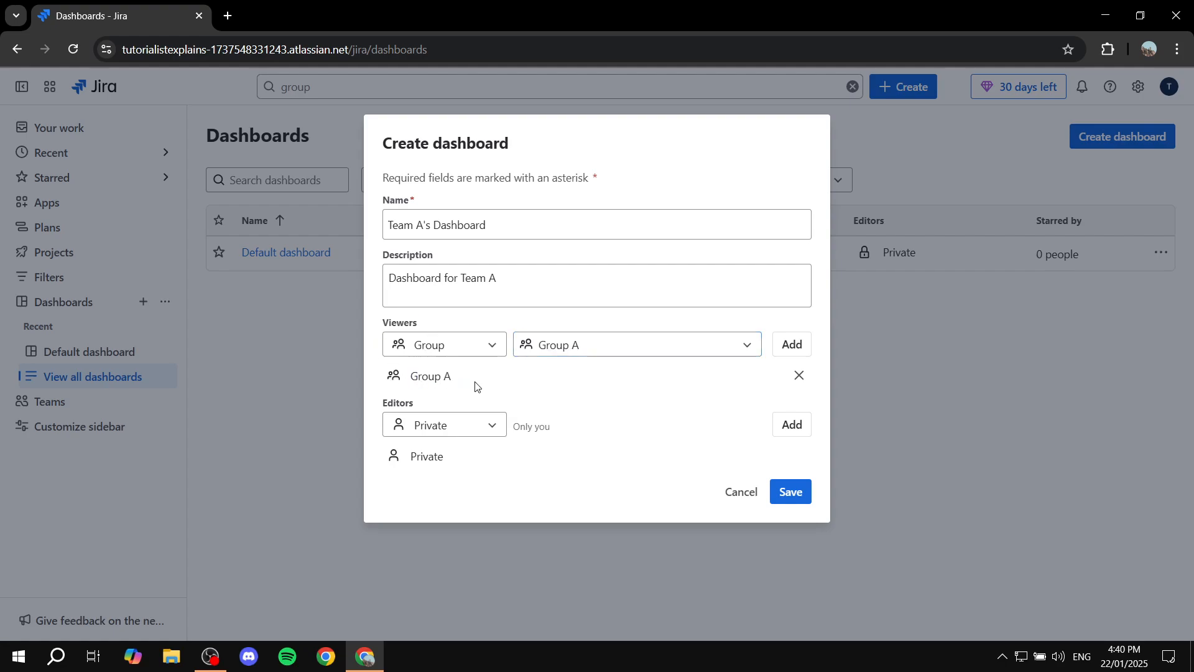
# Try adding the jira-admins group as a second dashboard viewer, and remove it from the viewers again.
pyautogui.click(600, 356)
pyautogui.click(610, 457)
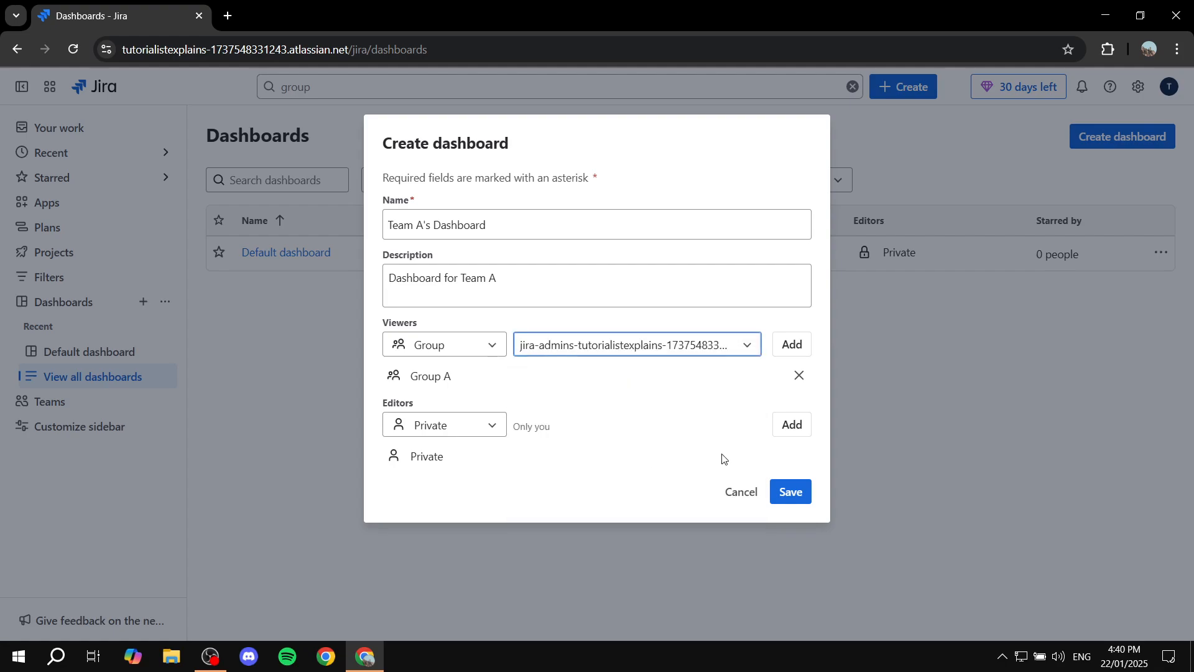
pyautogui.click(790, 346)
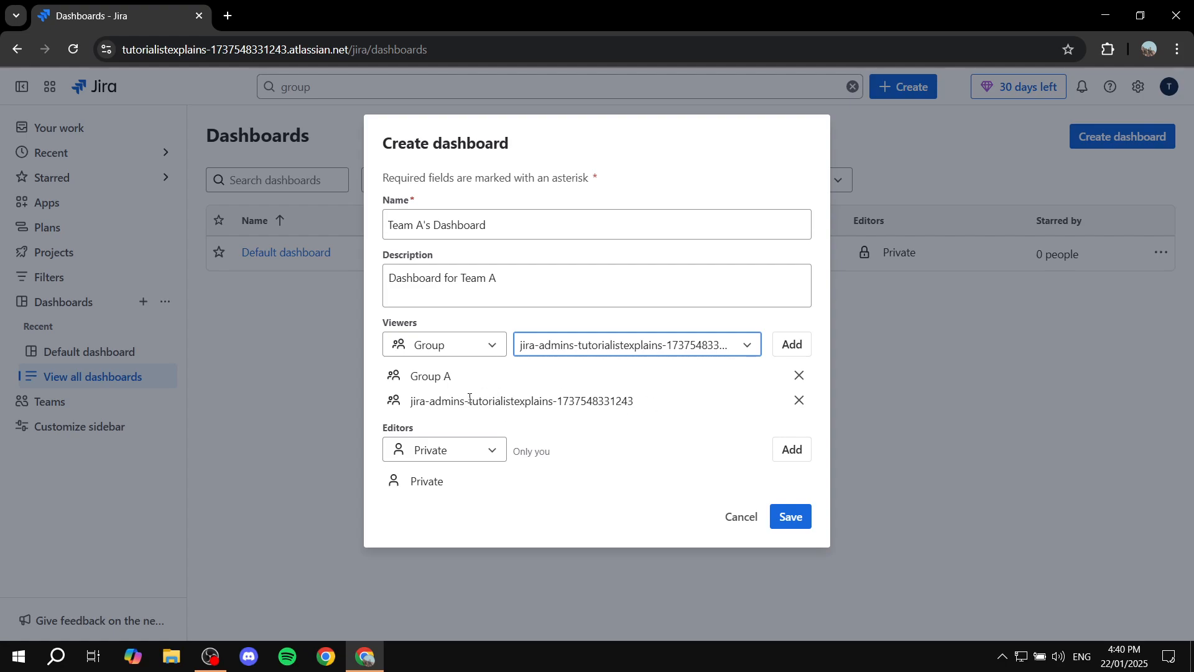
pyautogui.moveTo(410, 401); pyautogui.dragTo(677, 412)
pyautogui.click(676, 412)
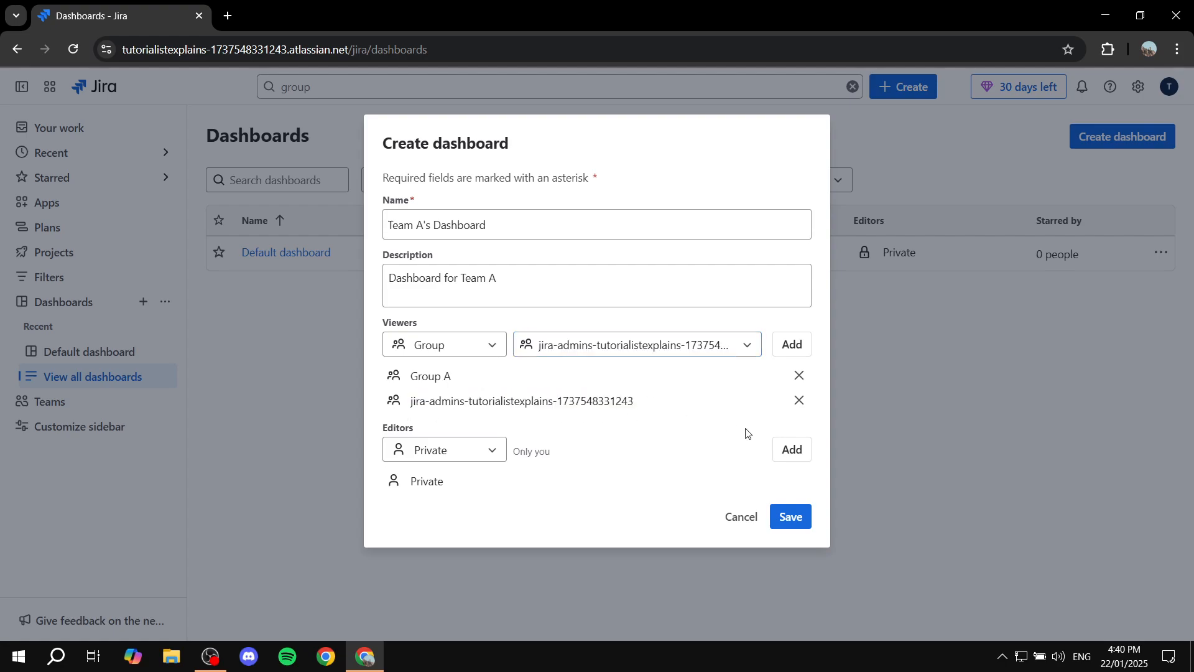
pyautogui.click(799, 401)
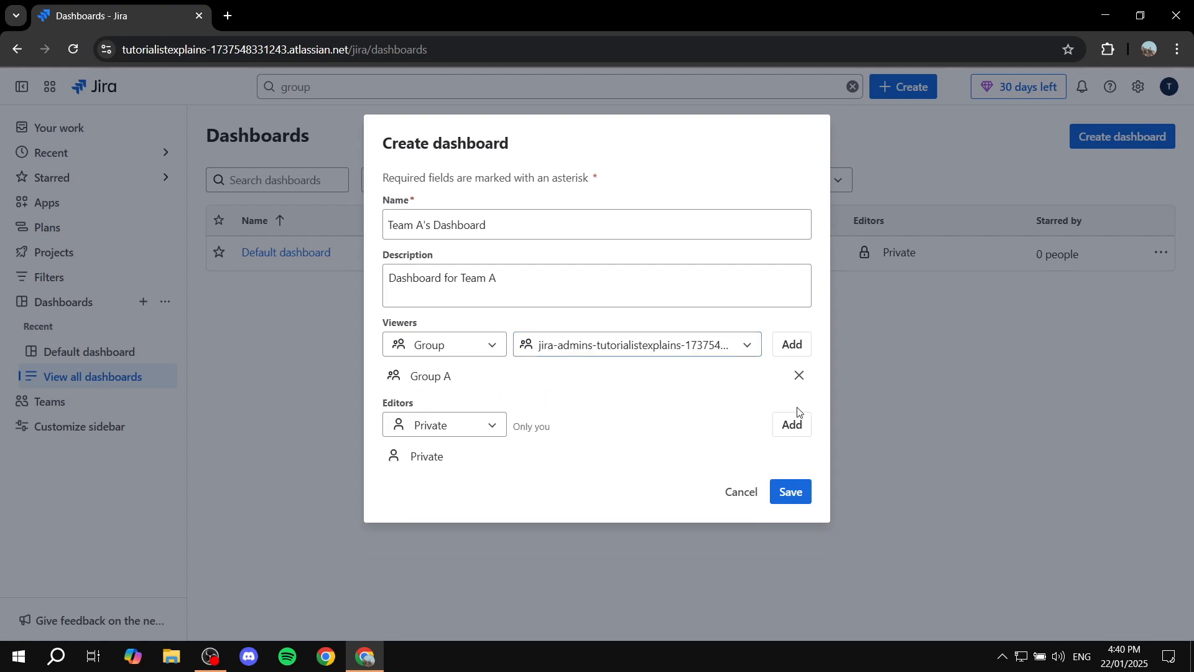
# Set the dashboard's editor access type to Group and add Group A as an editor.
pyautogui.doubleClick(428, 379)
pyautogui.click(523, 381)
pyautogui.moveTo(380, 405); pyautogui.dragTo(451, 401)
pyautogui.click(451, 401)
pyautogui.click(464, 426)
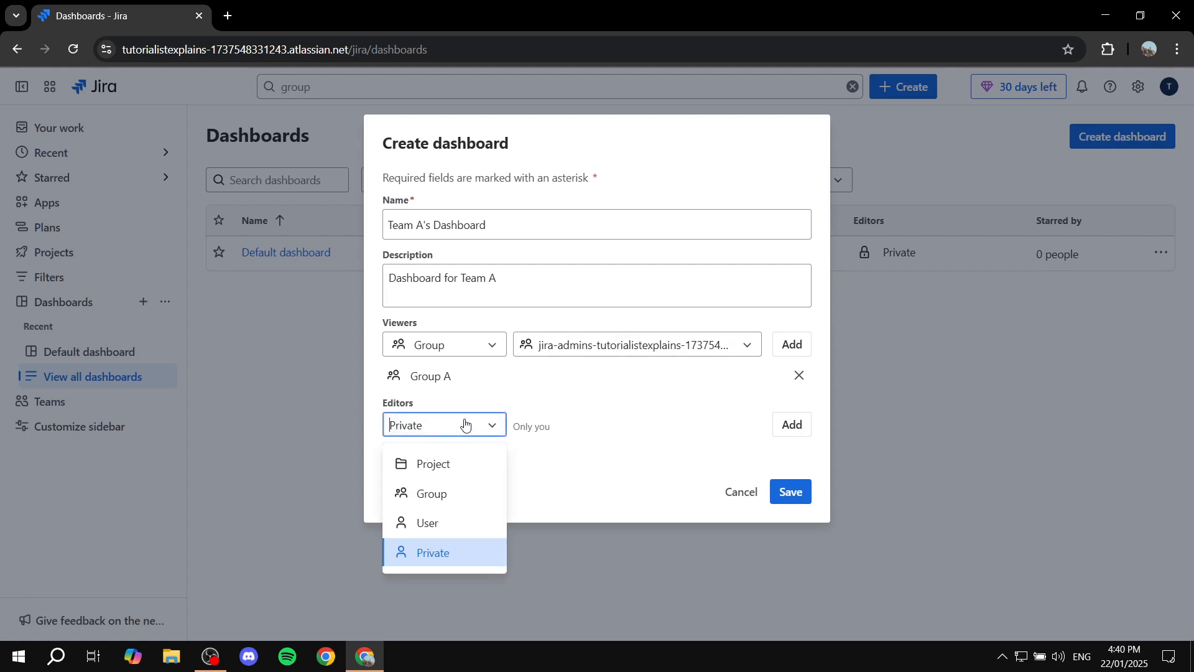
pyautogui.click(441, 502)
pyautogui.click(562, 427)
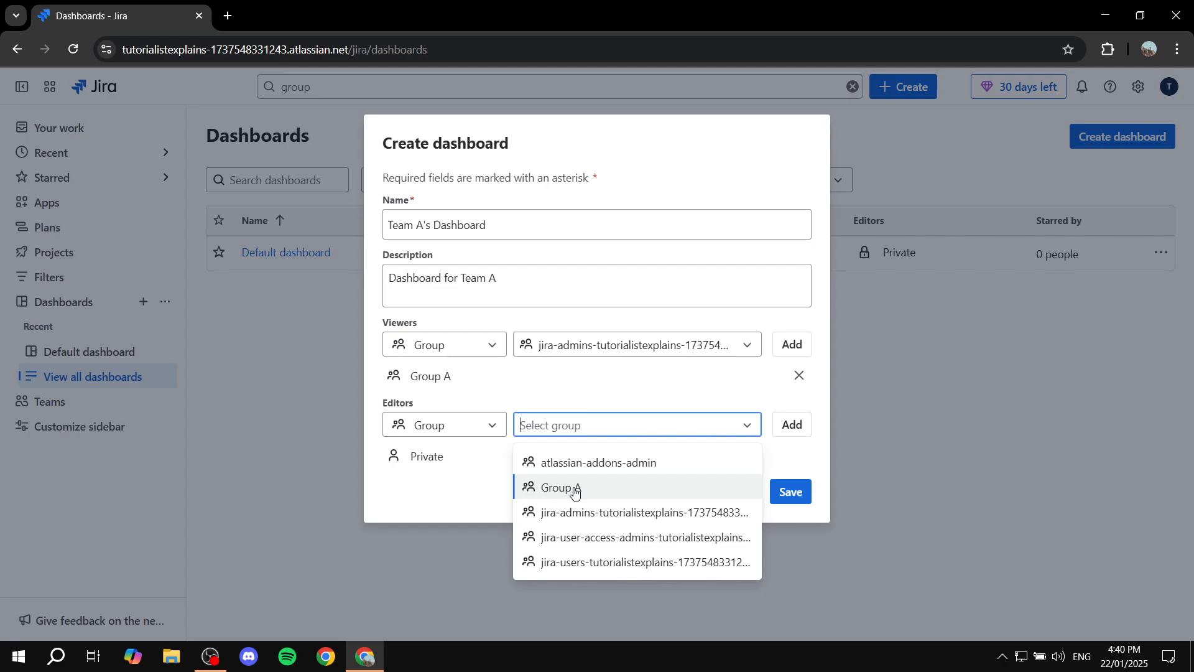
pyautogui.click(594, 492)
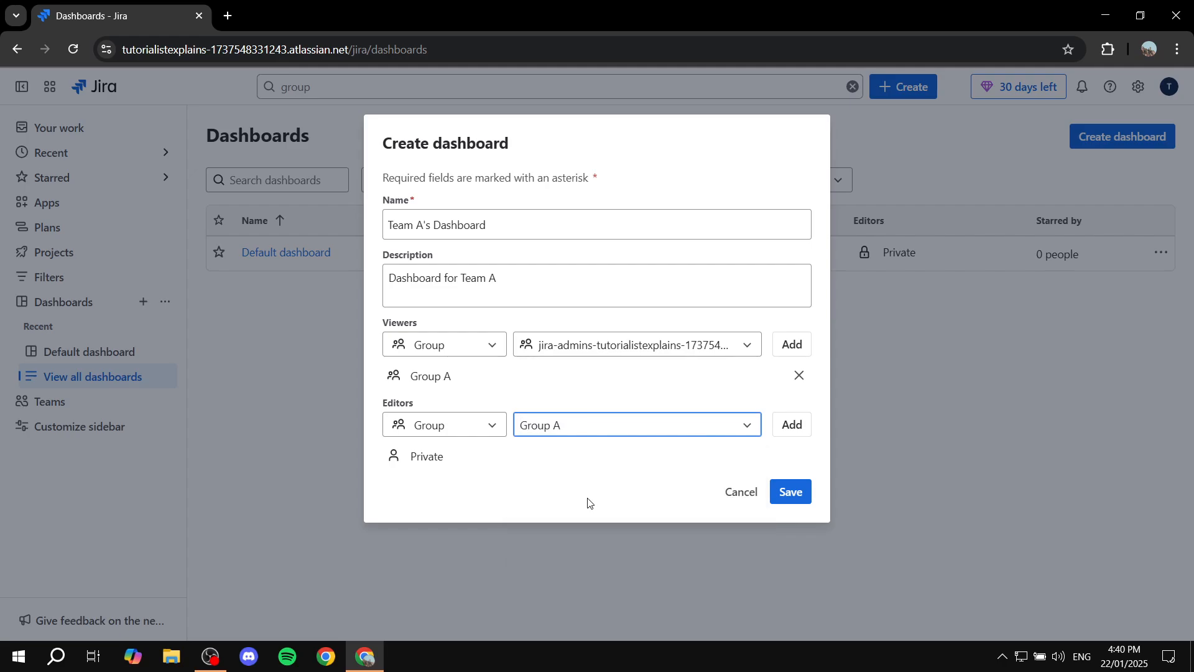
pyautogui.click(792, 424)
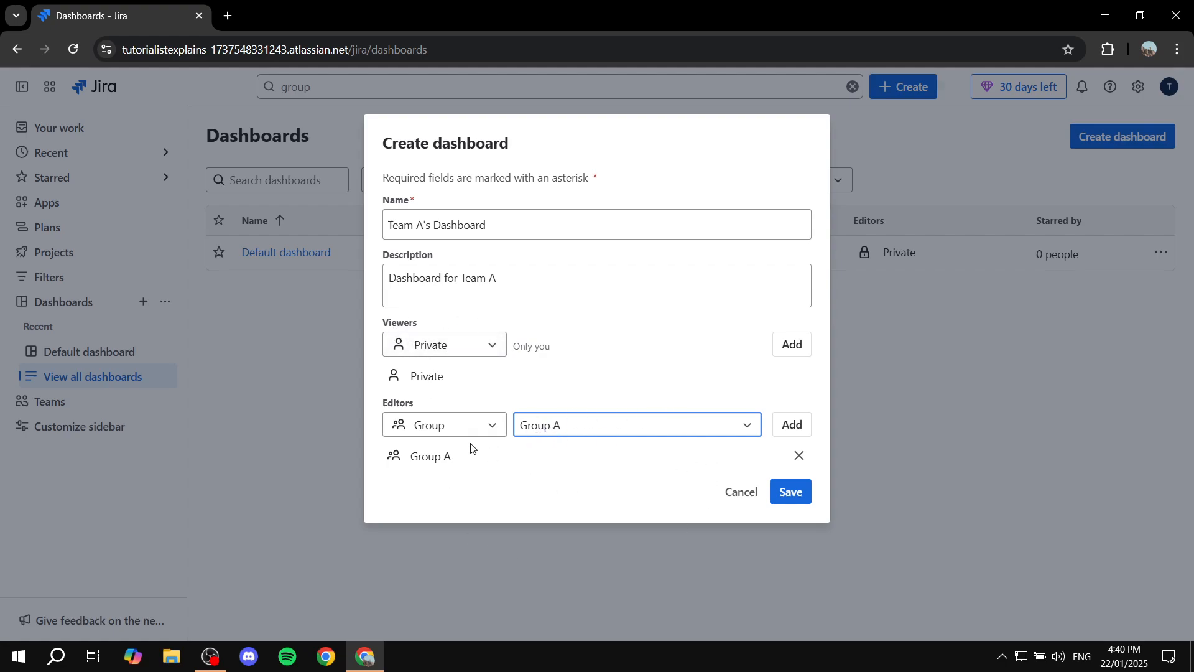
pyautogui.moveTo(411, 385); pyautogui.dragTo(502, 386)
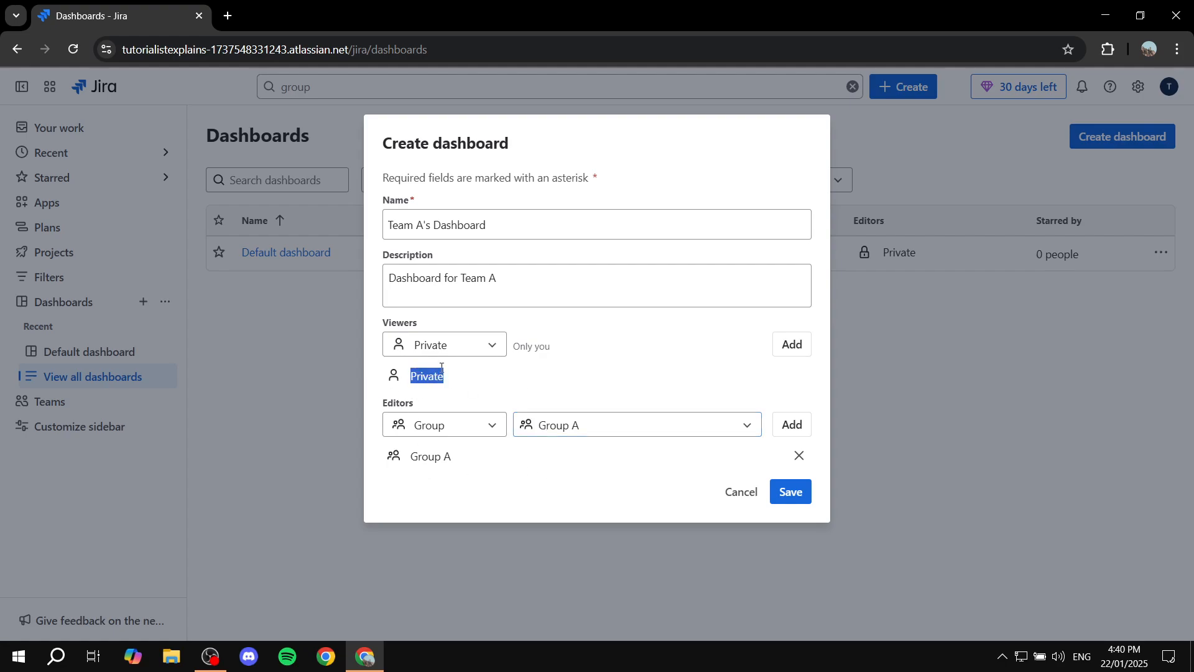
pyautogui.moveTo(412, 457); pyautogui.dragTo(489, 464)
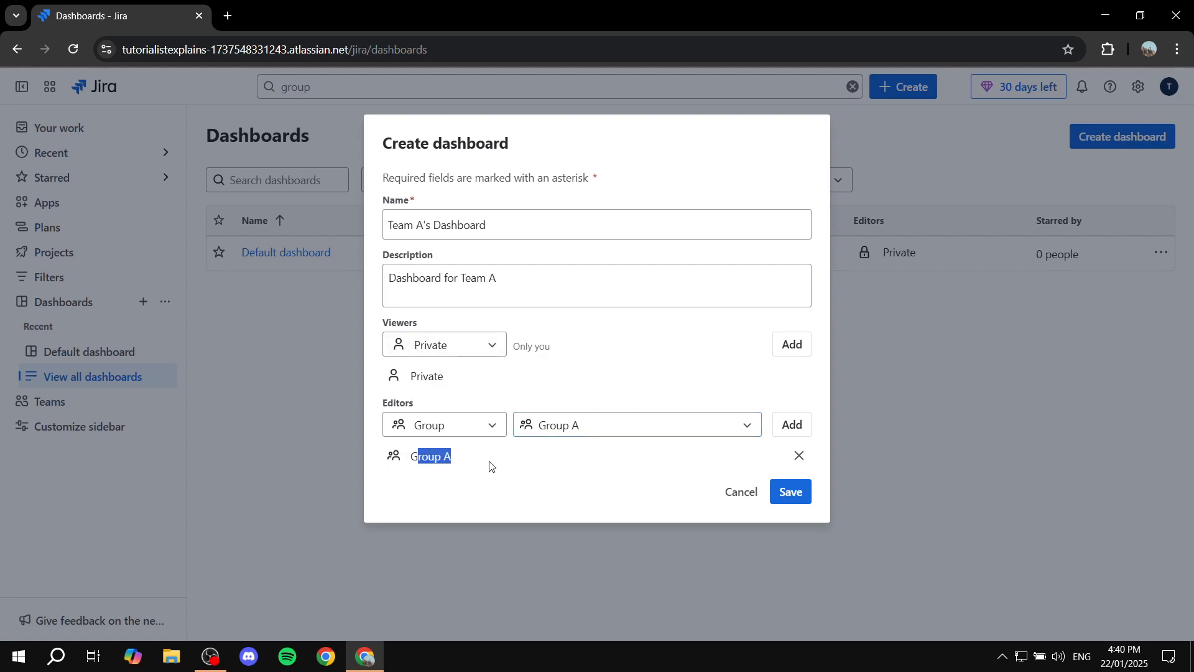
pyautogui.click(490, 466)
# Try adding the jira-admins group as a second dashboard editor, and remove it from the editors again.
pyautogui.click(586, 434)
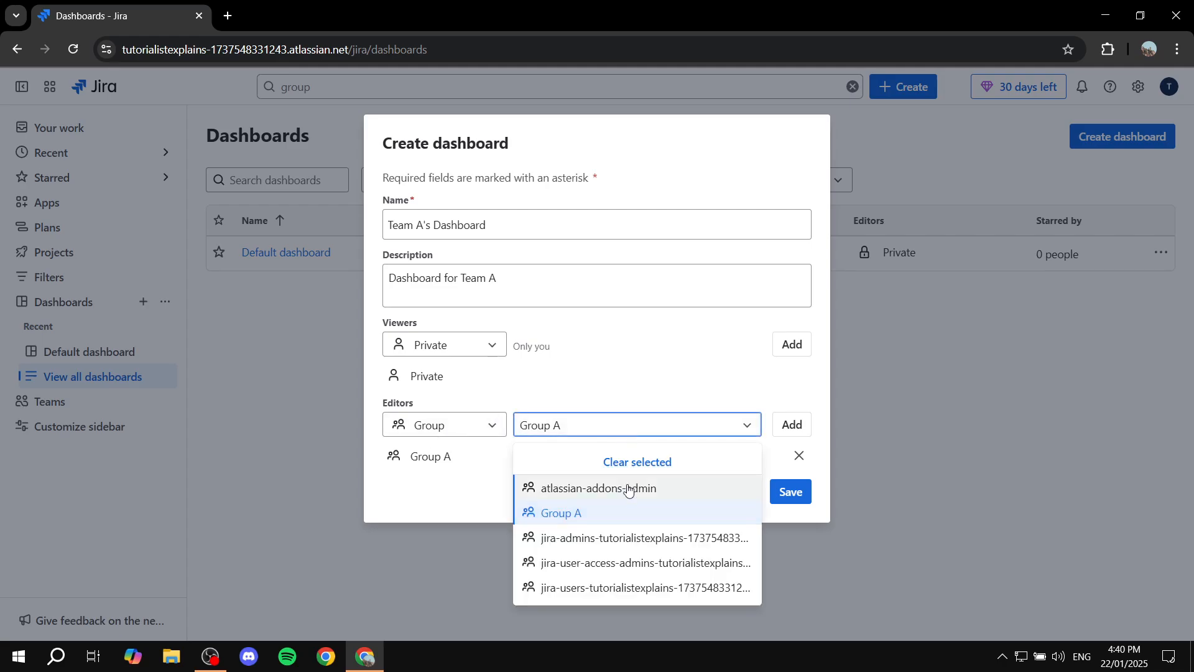
pyautogui.click(607, 540)
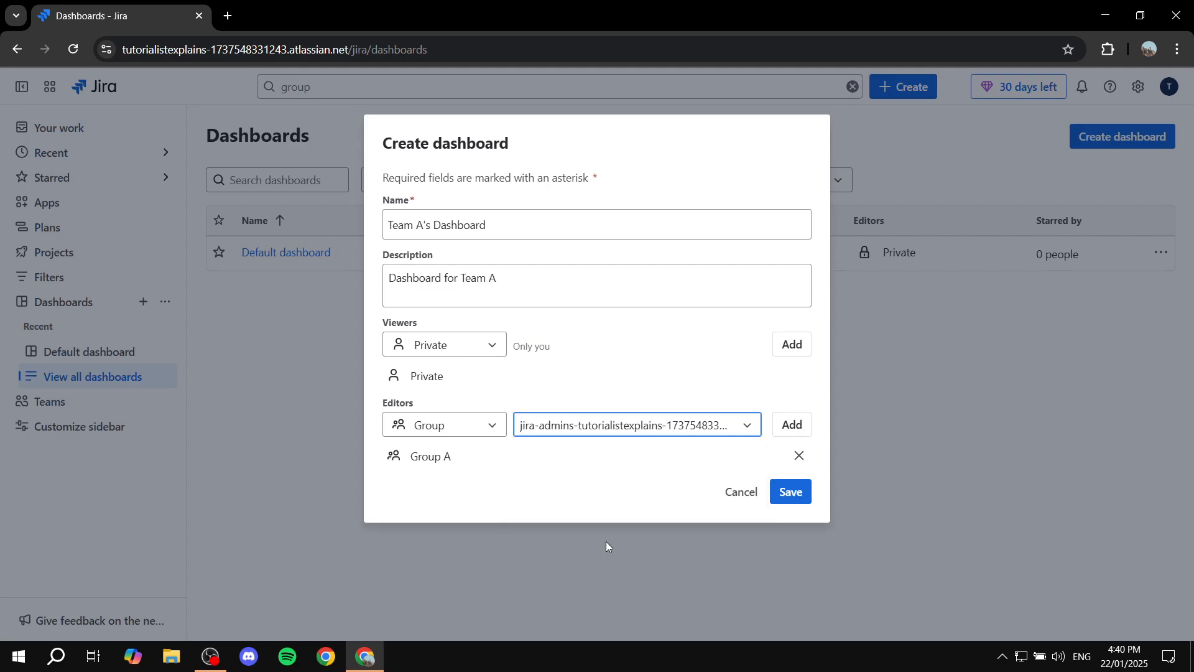
pyautogui.click(803, 428)
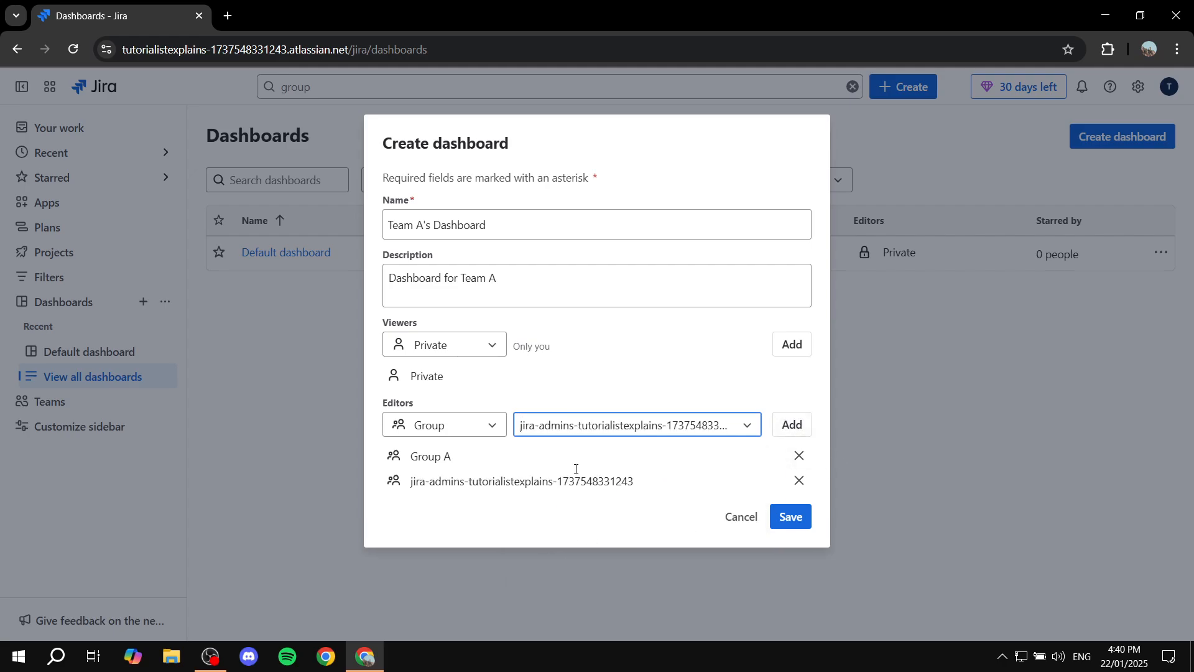
pyautogui.click(800, 482)
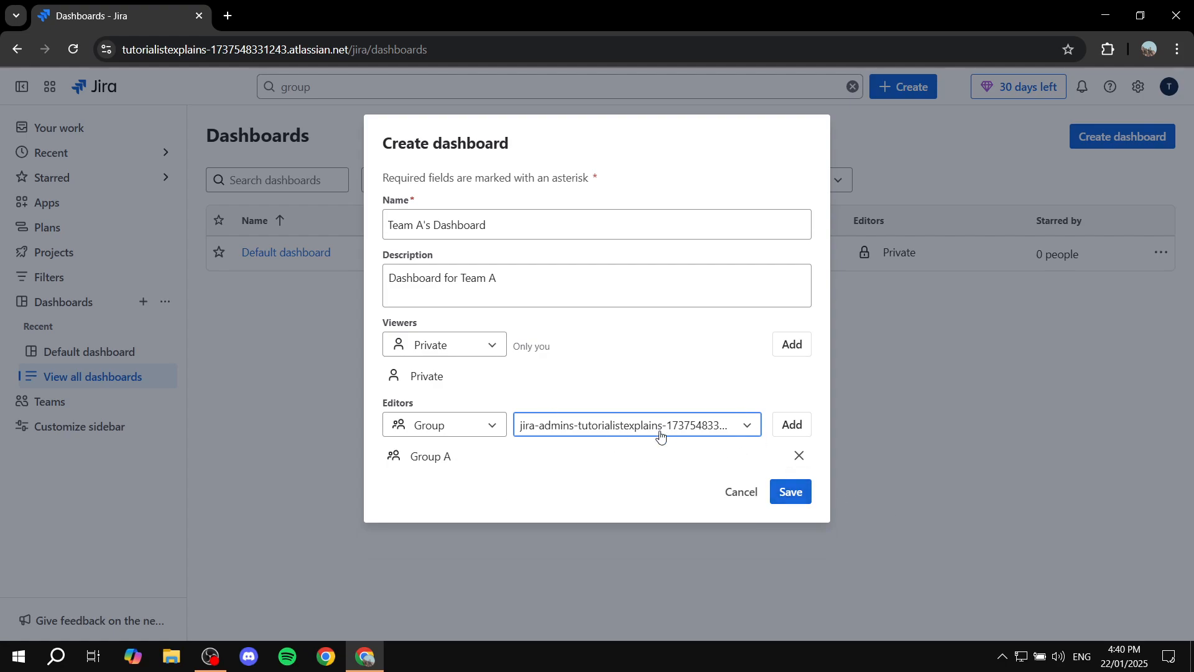
# Keep Group as the editor access type, save the new dashboard, and dismiss the creation notice.
pyautogui.click(463, 426)
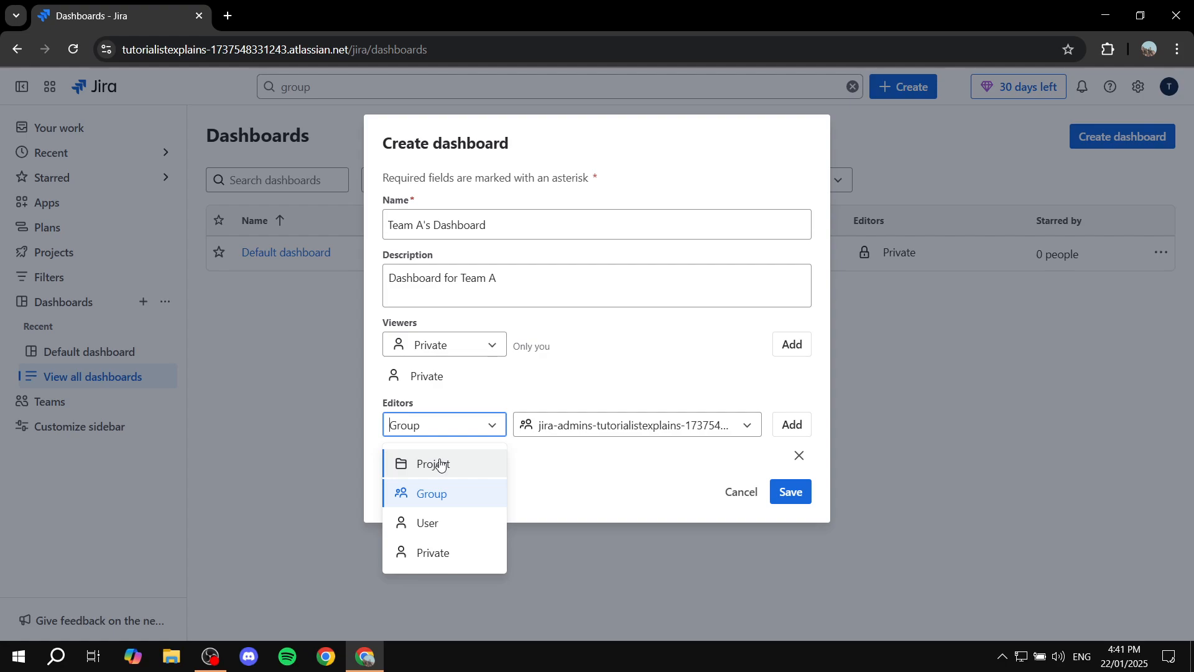
pyautogui.click(447, 497)
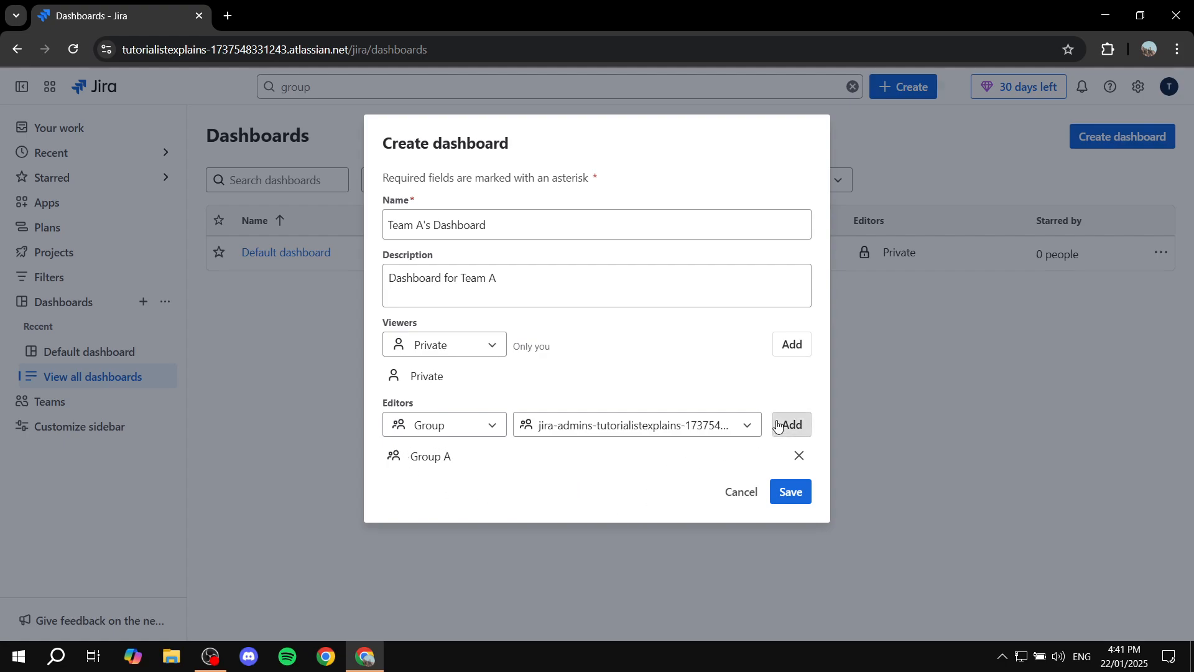
pyautogui.click(791, 492)
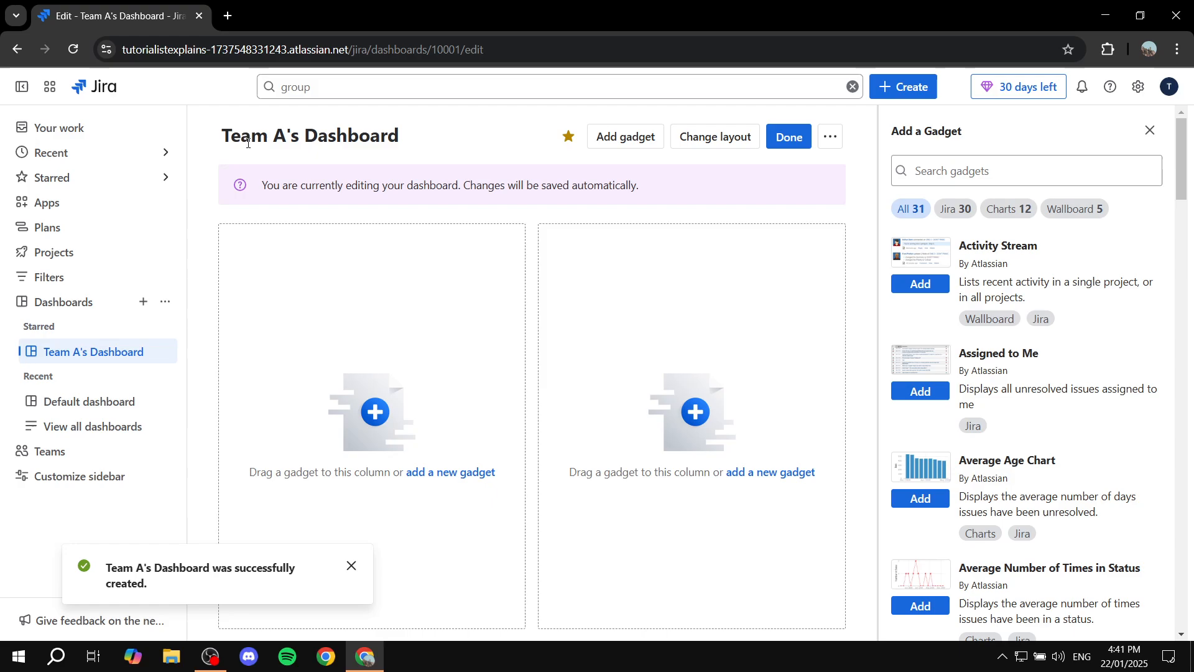
pyautogui.moveTo(227, 142); pyautogui.dragTo(340, 138)
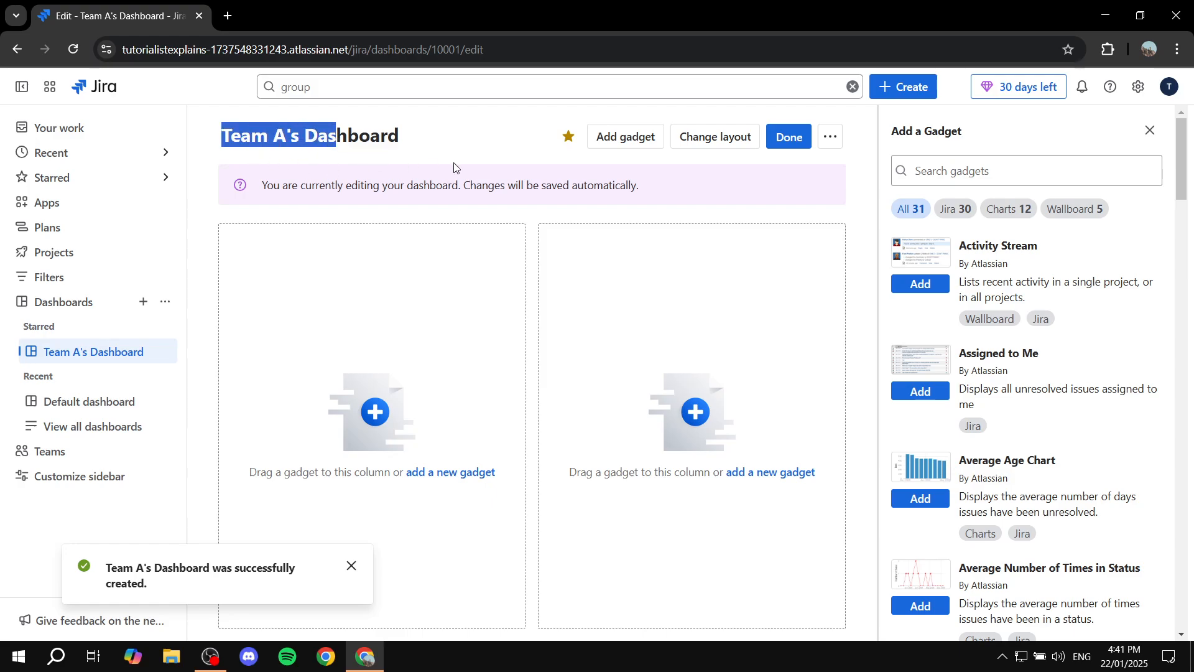
pyautogui.click(441, 148)
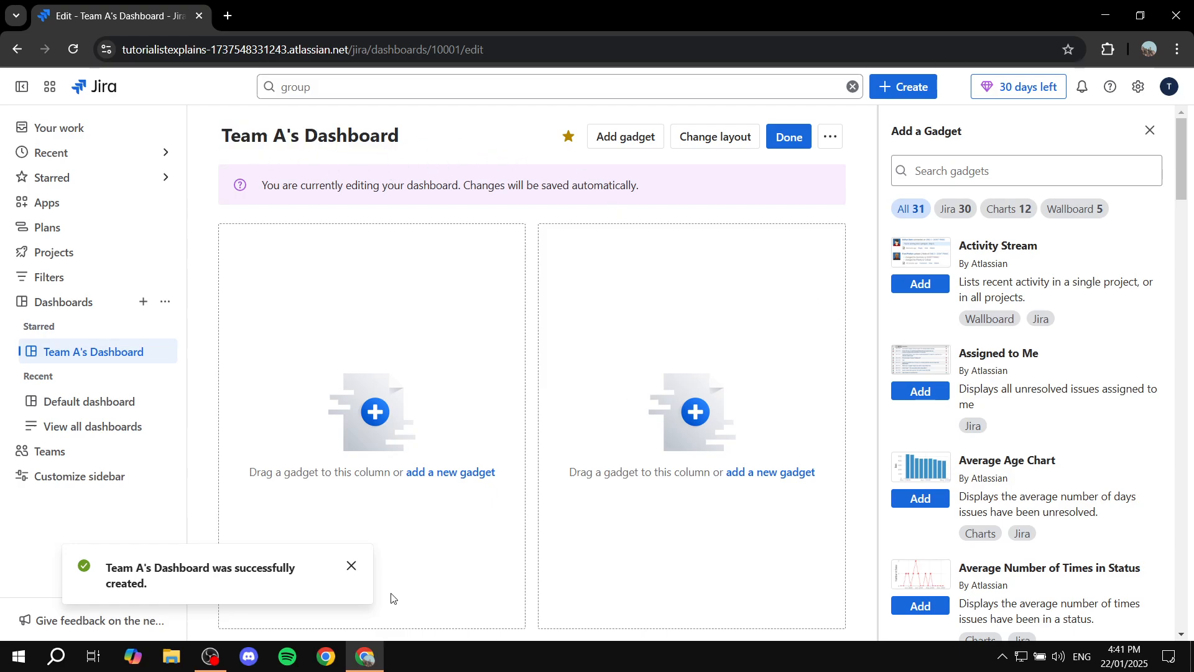
pyautogui.click(352, 566)
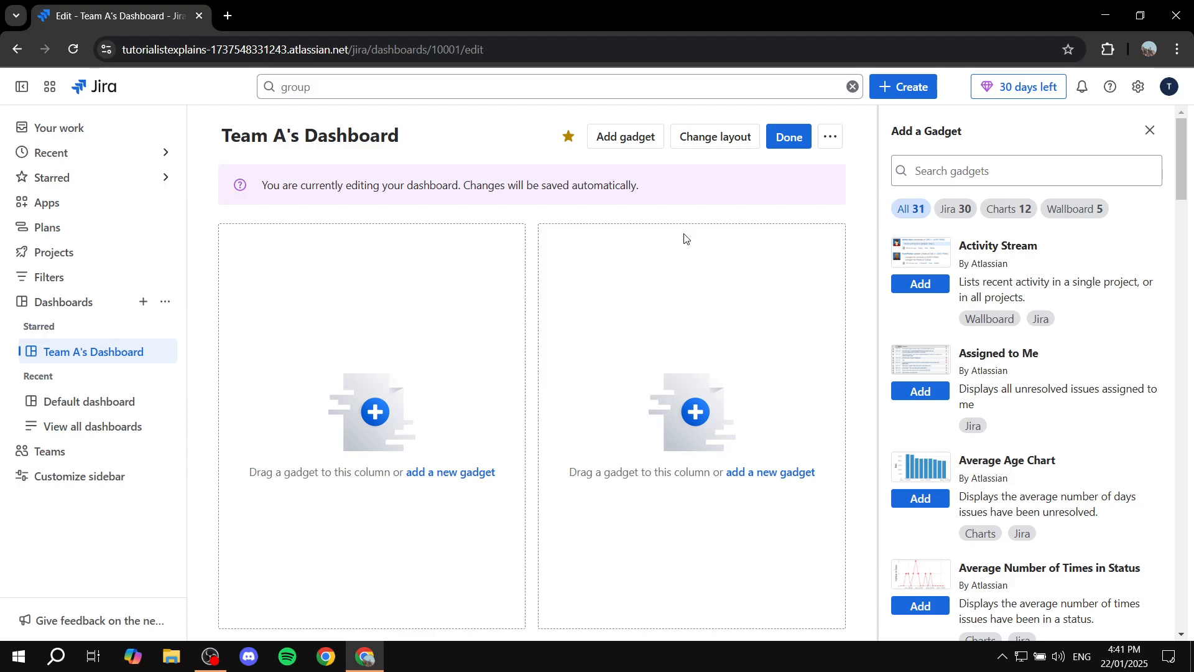
pyautogui.doubleClick(912, 282)
pyautogui.moveTo(886, 134); pyautogui.dragTo(990, 140)
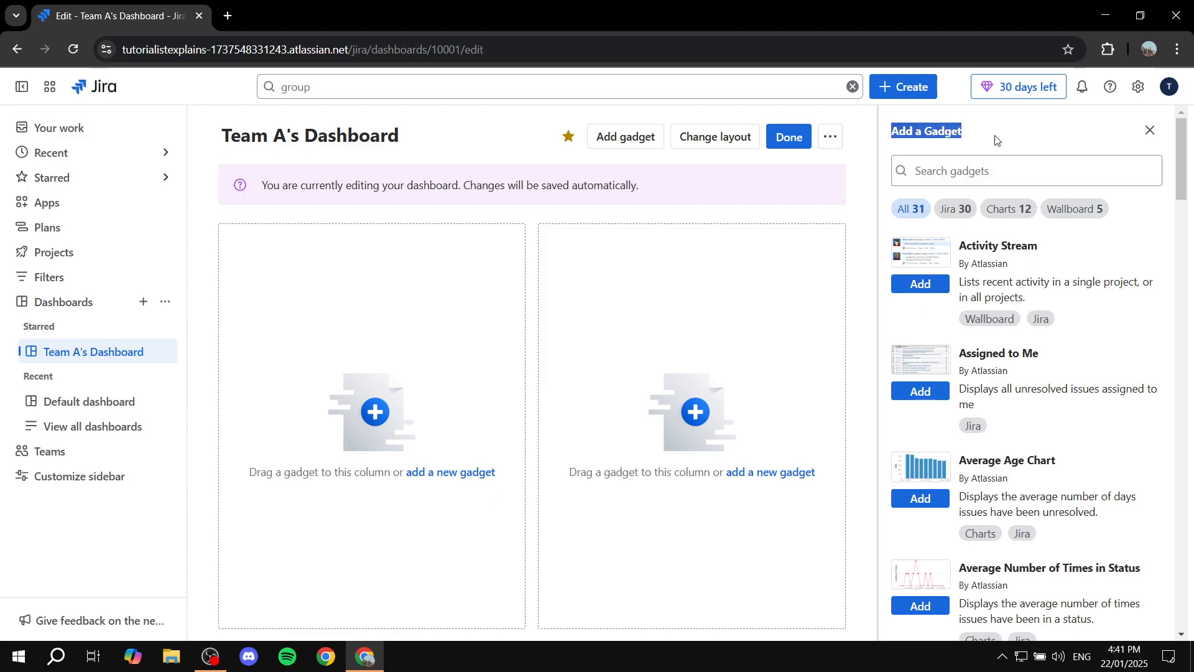
pyautogui.click(996, 139)
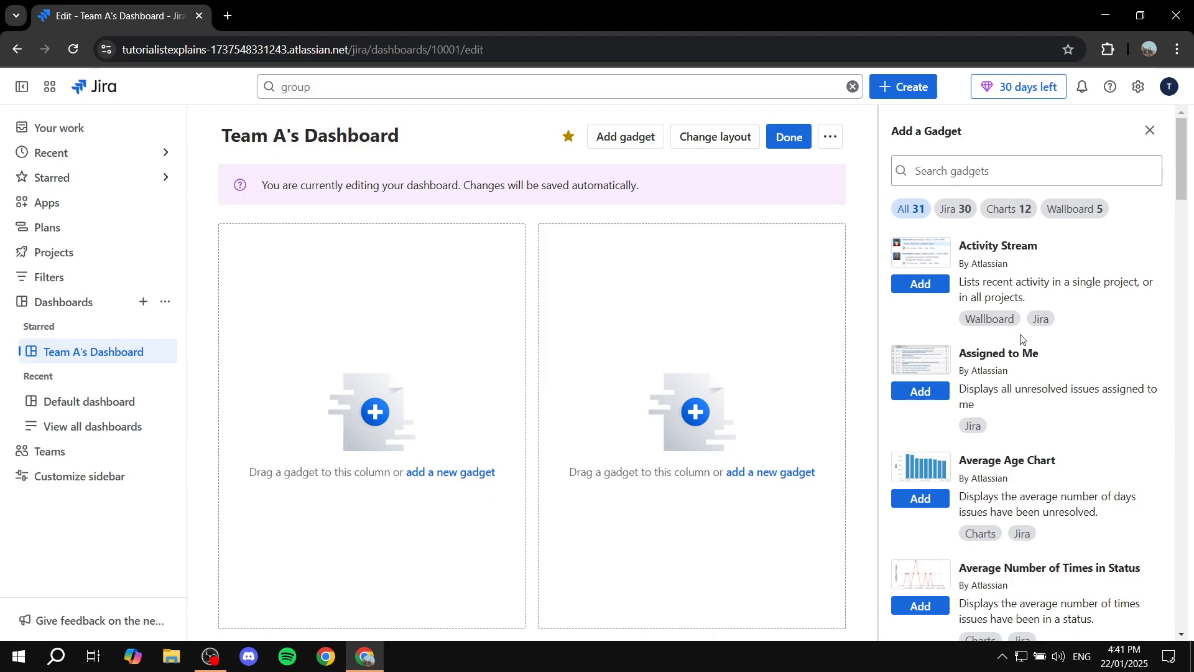
pyautogui.click(1150, 131)
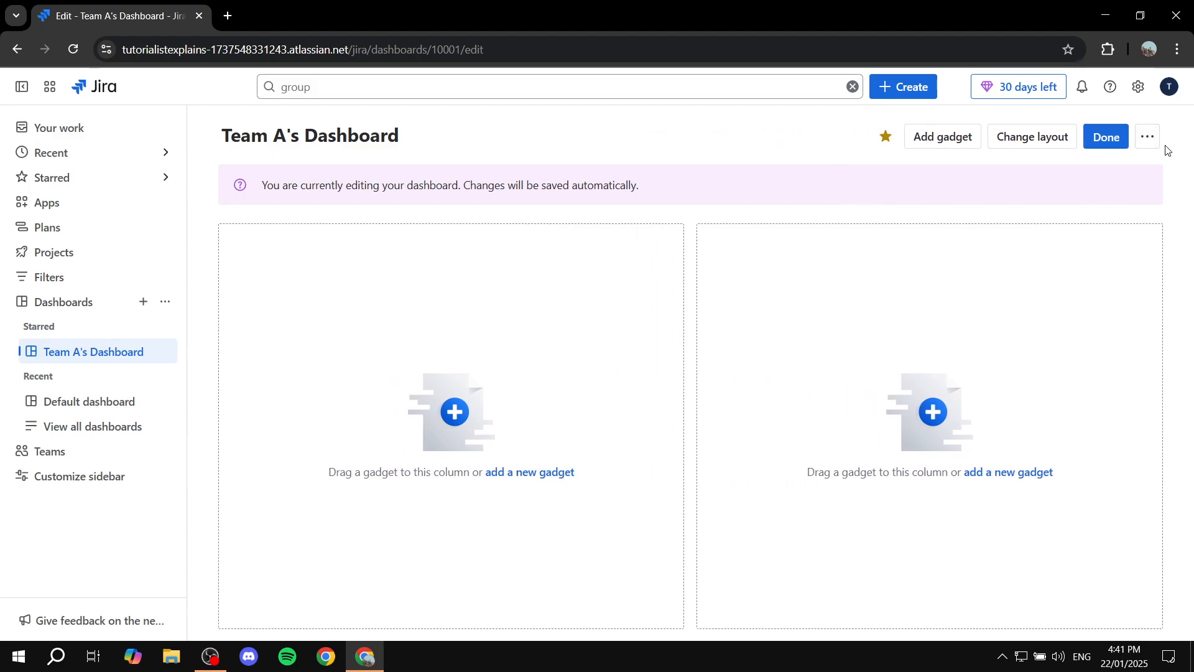
pyautogui.click(948, 139)
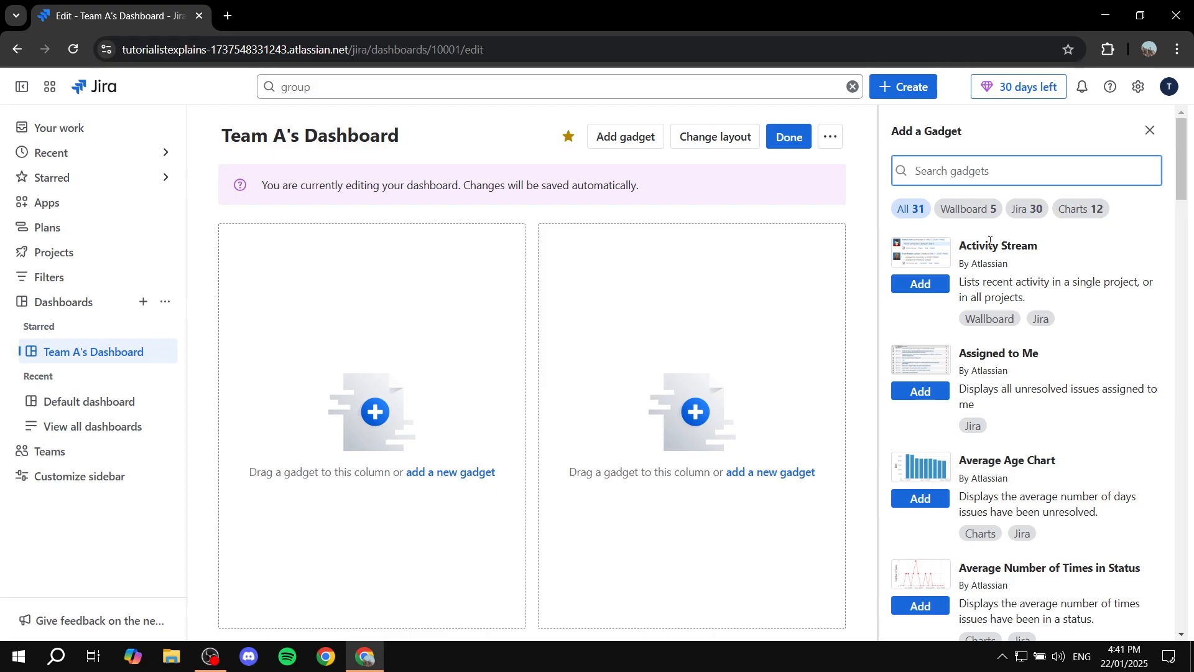
# Filter the available gadgets to Charts and add the Average Age Chart gadget to Team A's Dashboard.
pyautogui.scroll(-3, 1027, 237)
pyautogui.click(1078, 212)
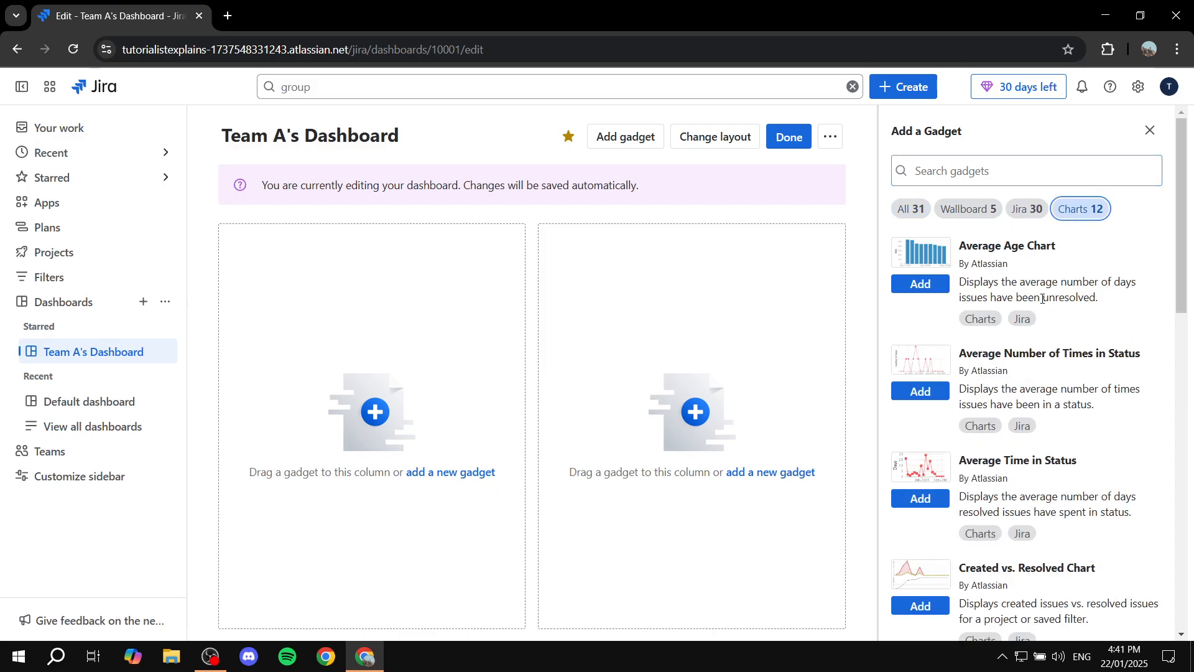
pyautogui.scroll(-9, 1043, 299)
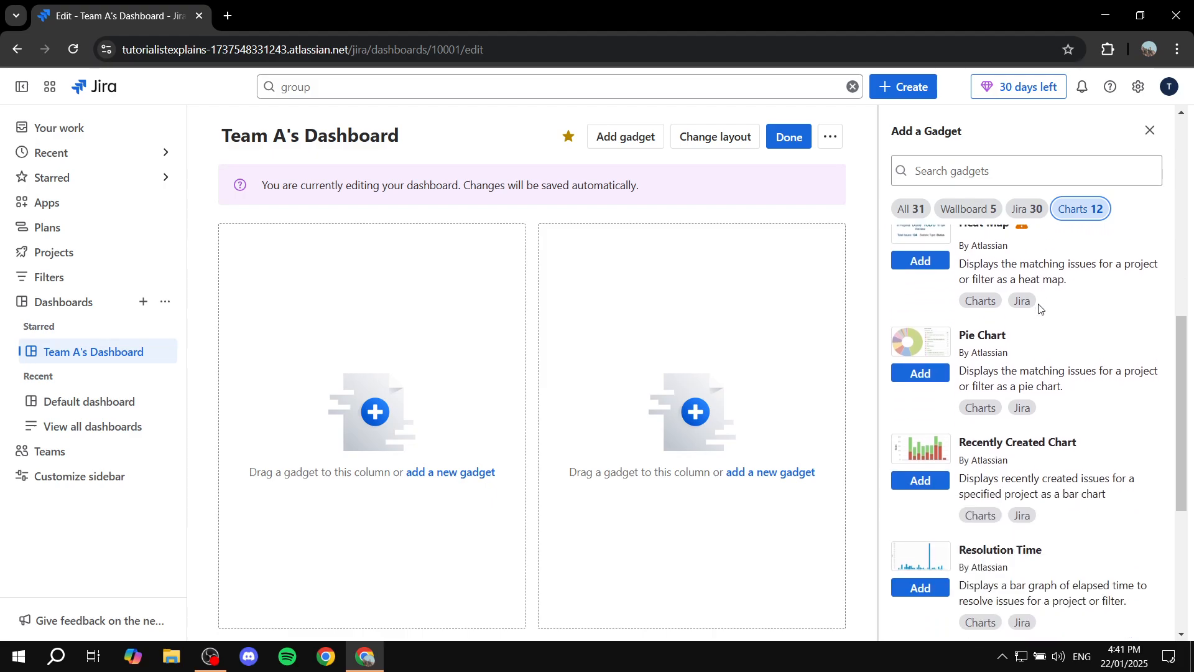
pyautogui.scroll(-1, 1042, 308)
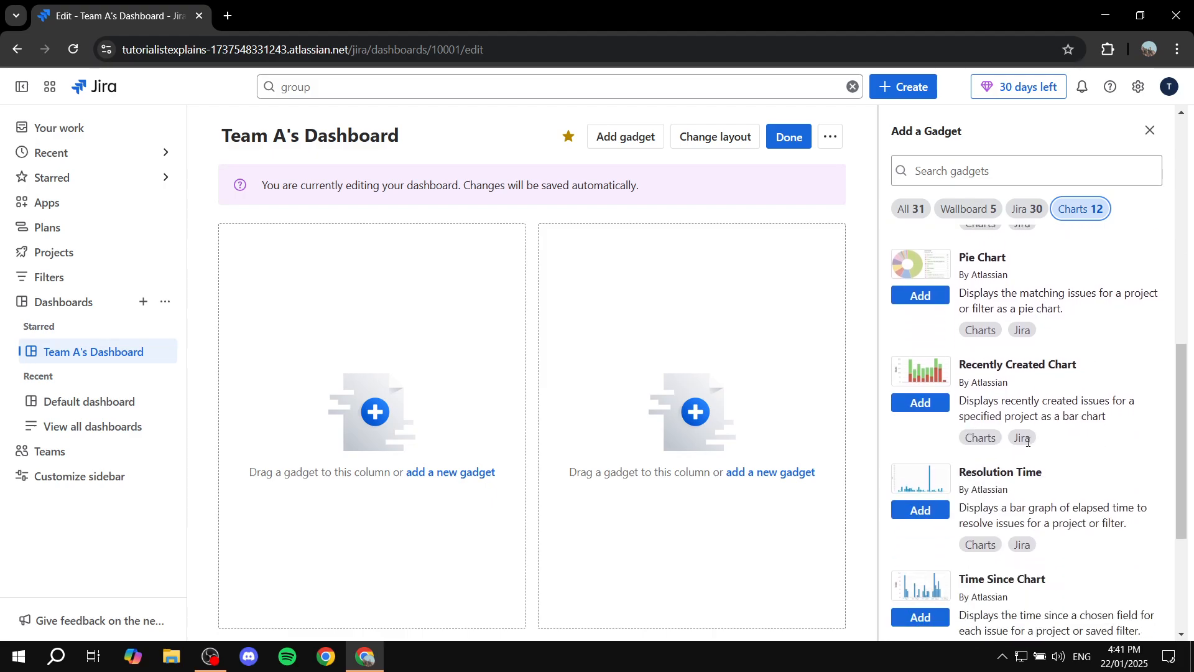
pyautogui.scroll(10, 1028, 442)
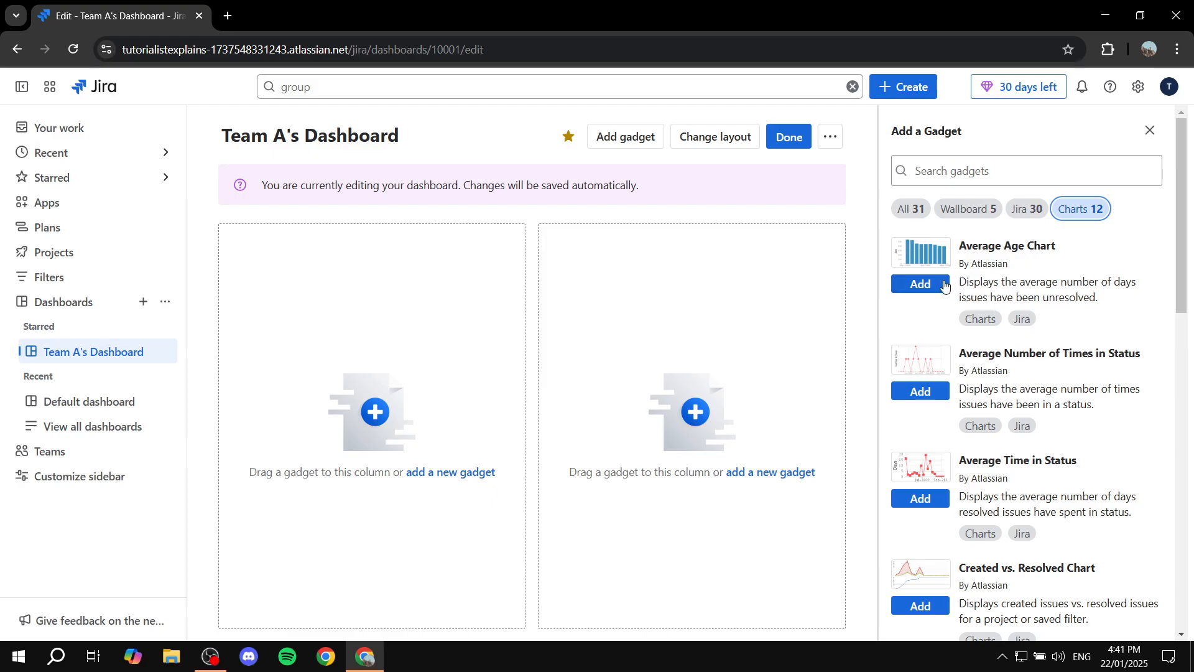
pyautogui.click(927, 286)
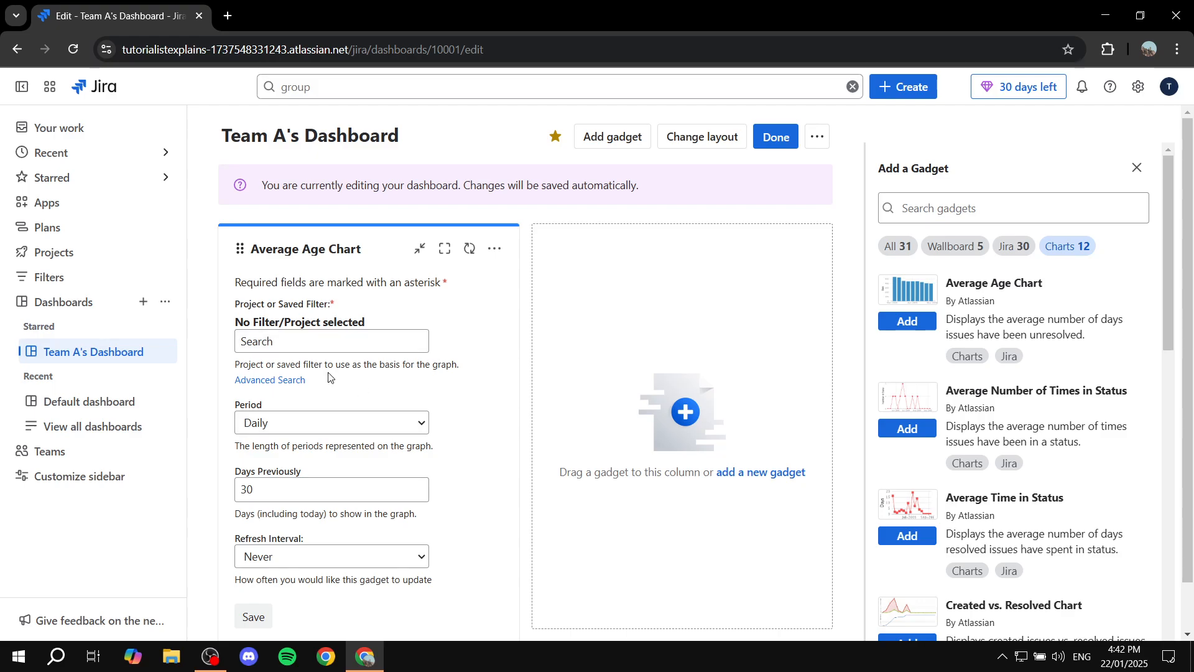
# Search for "Test" in the Average Age Chart's project or filter setting and choose The Ultimate Test Project.
pyautogui.moveTo(228, 311); pyautogui.dragTo(361, 311)
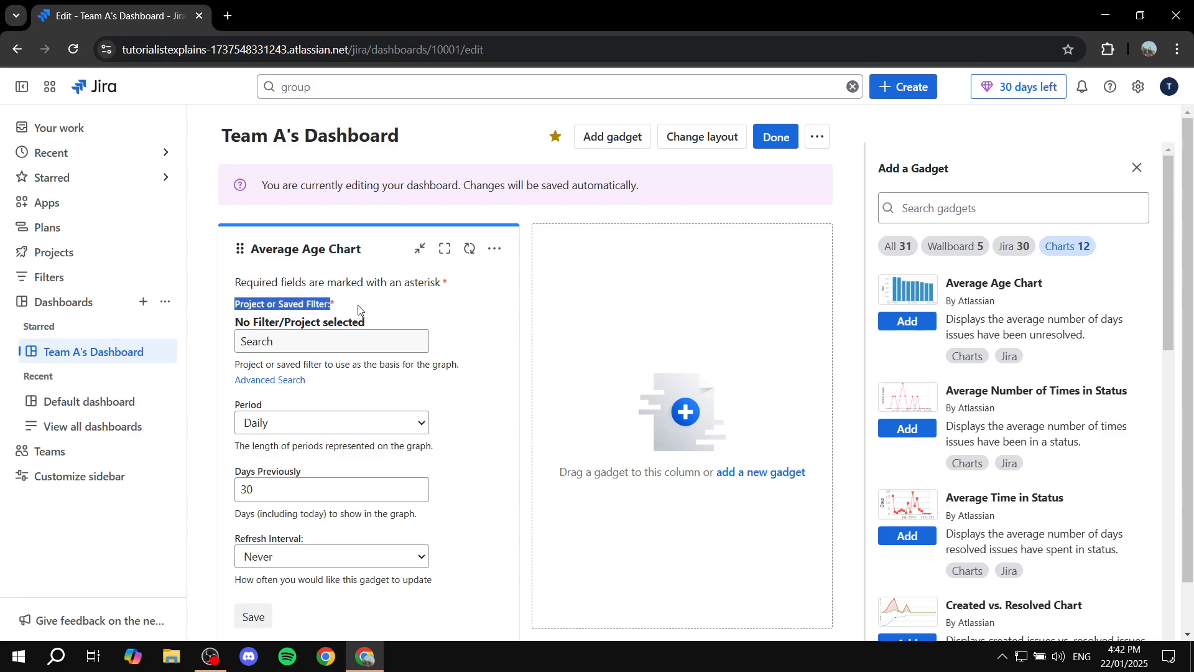
pyautogui.click(318, 344)
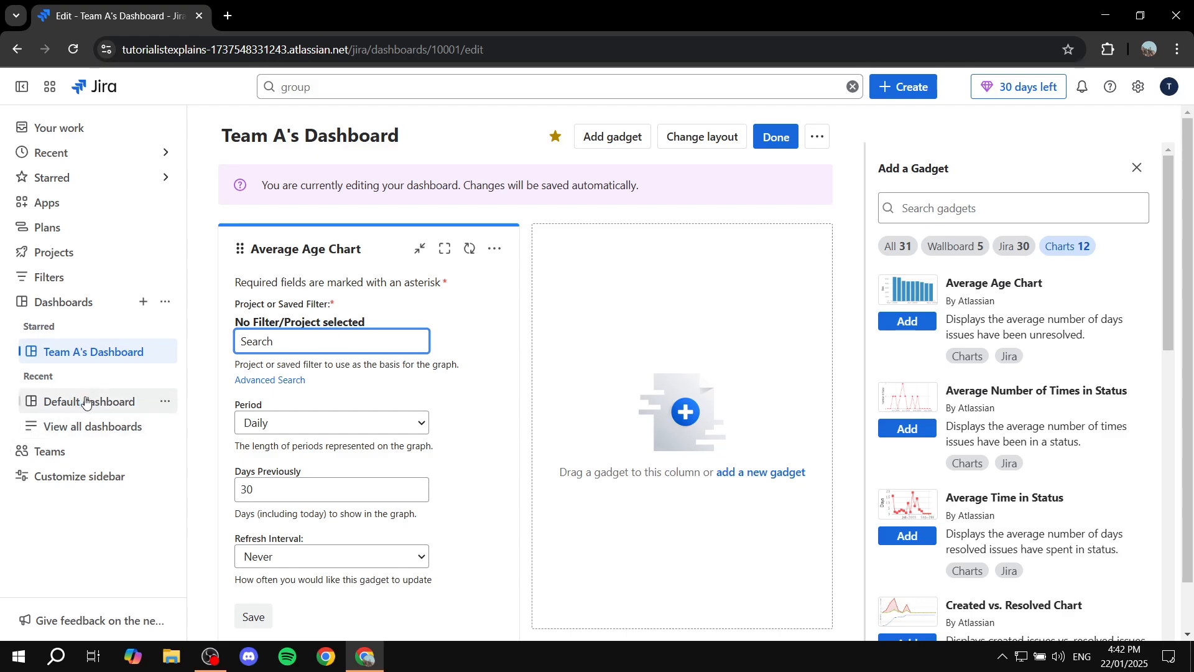
pyautogui.write('Test')
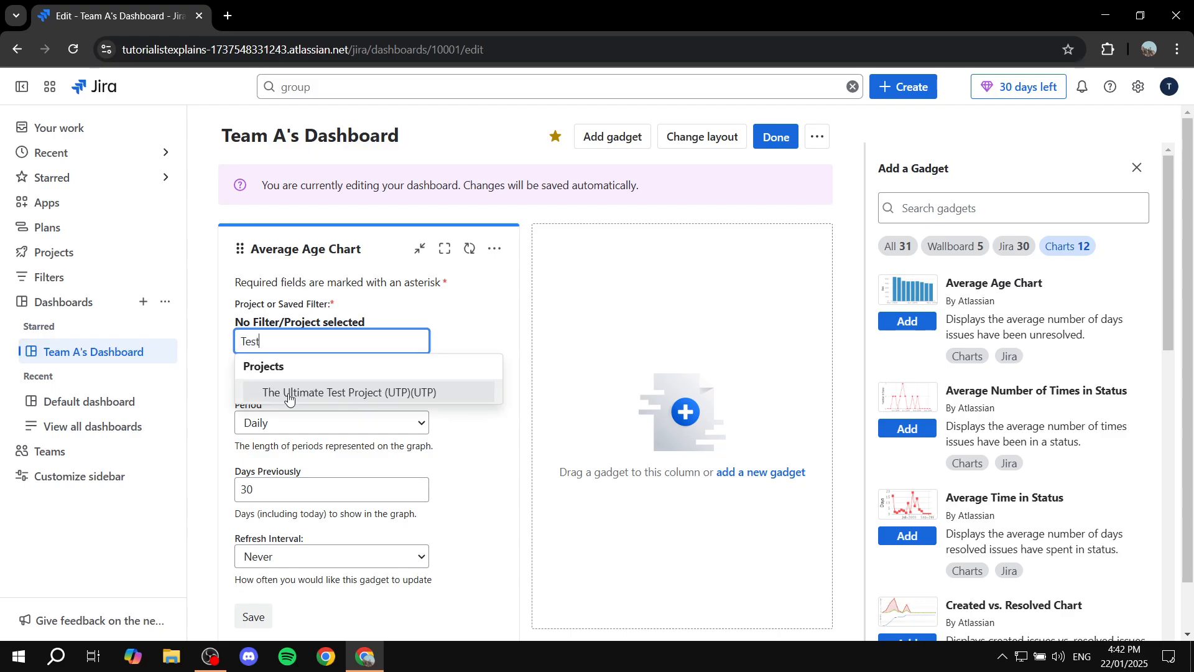
pyautogui.click(308, 393)
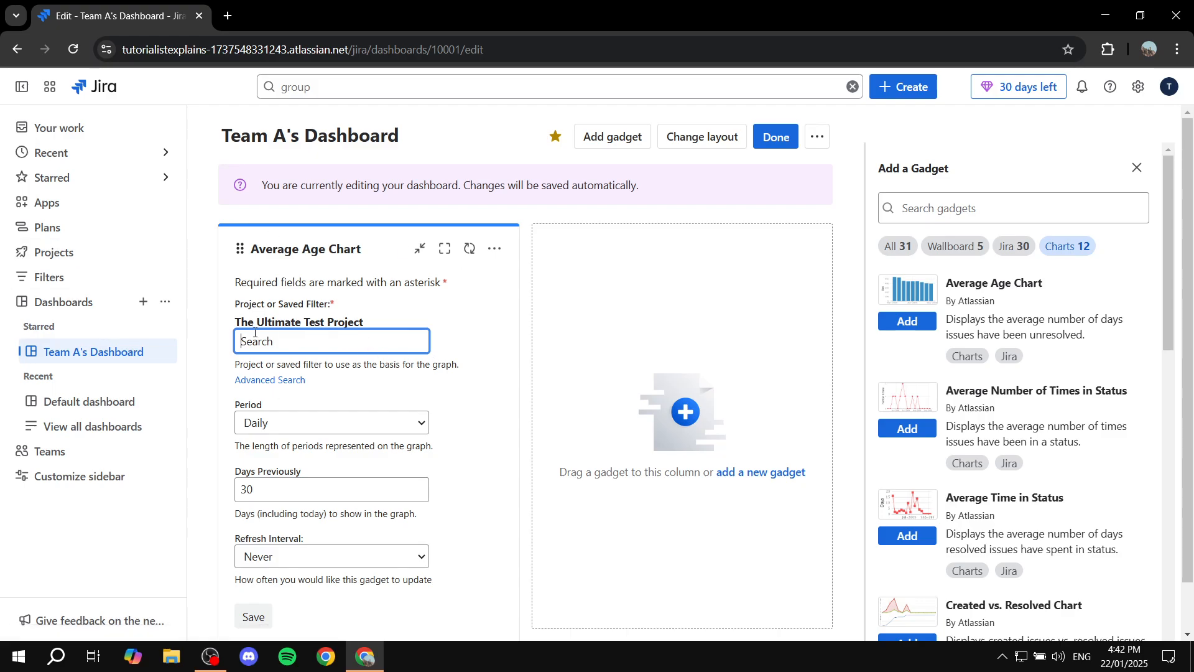
pyautogui.scroll(-1, 409, 362)
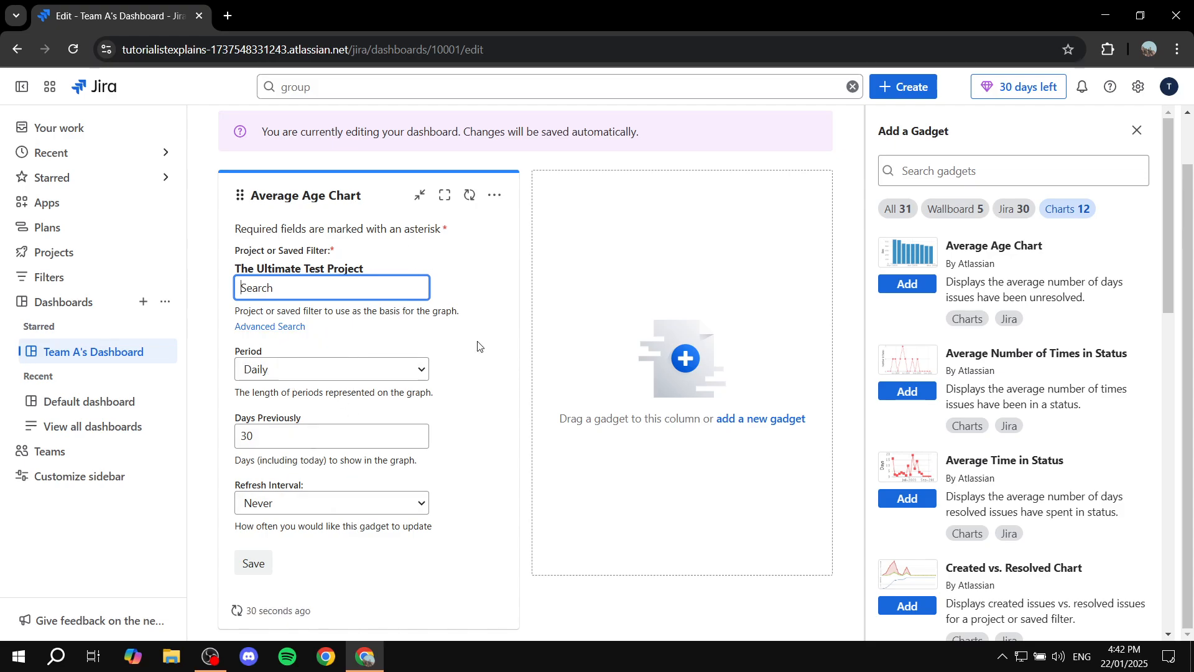
# List all gadget categories again, add the Activity Stream gadget to the dashboard, and look through both gadgets.
pyautogui.click(901, 211)
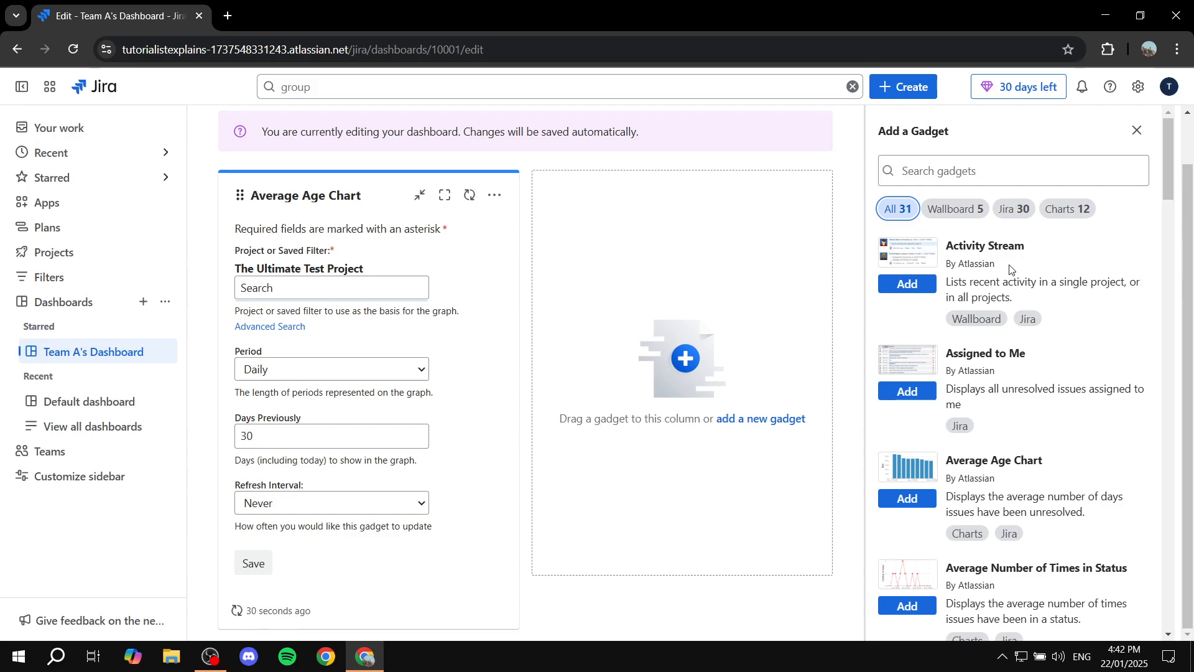
pyautogui.click(908, 284)
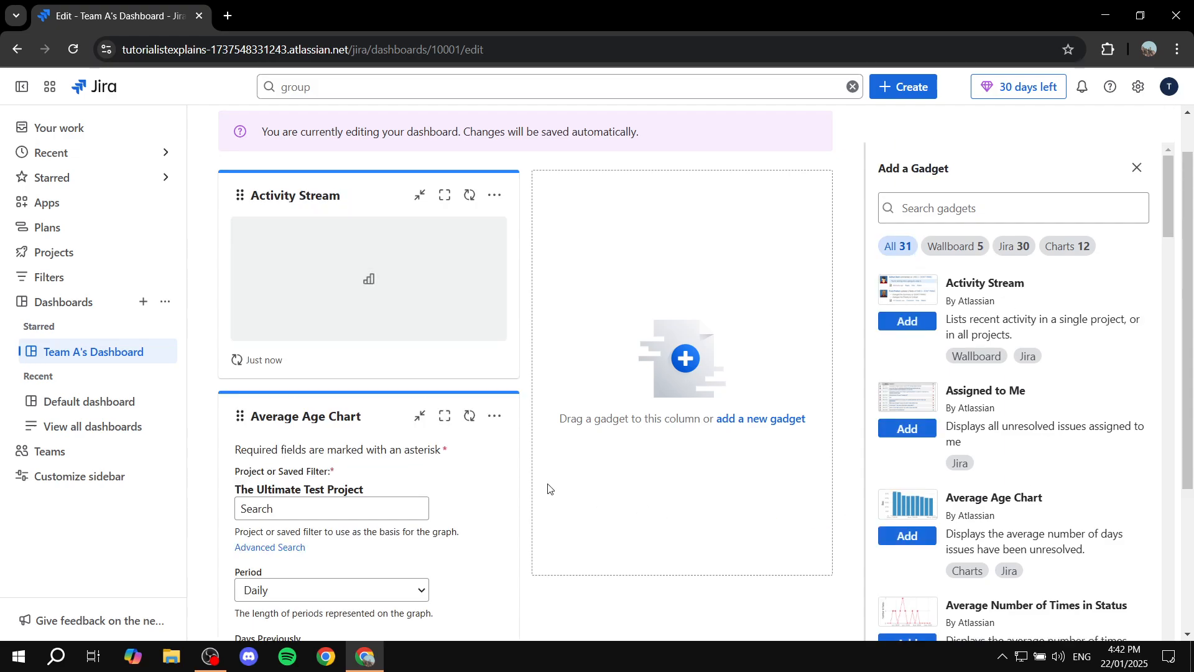
pyautogui.scroll(-1, 340, 193)
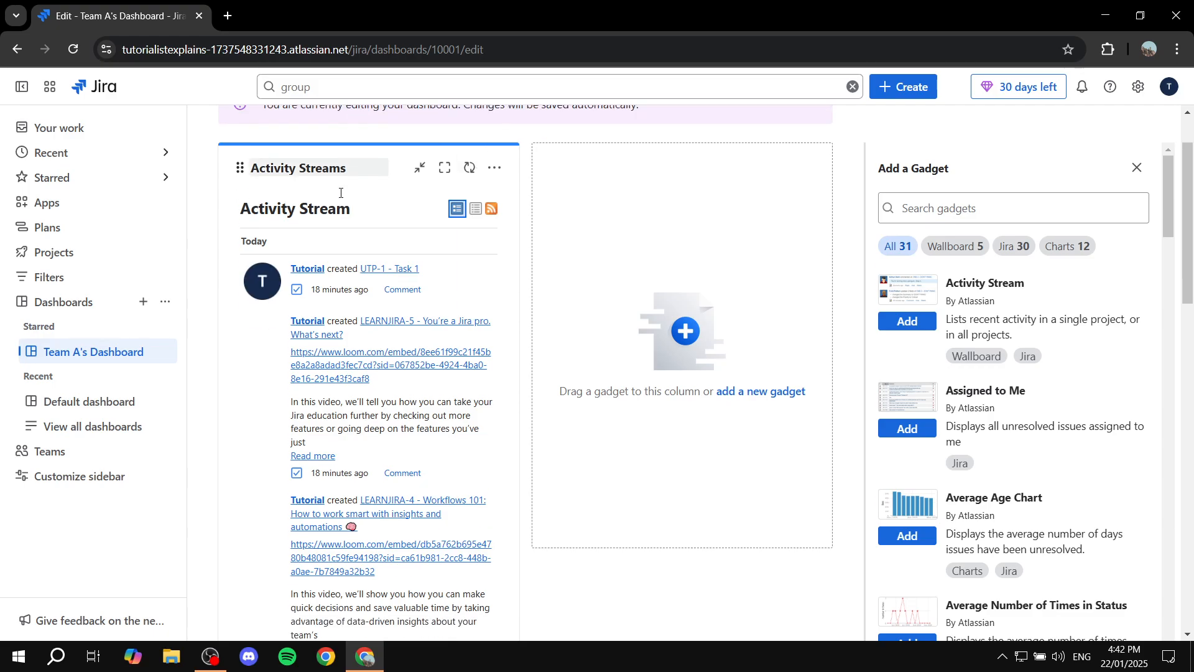
pyautogui.scroll(2, 340, 192)
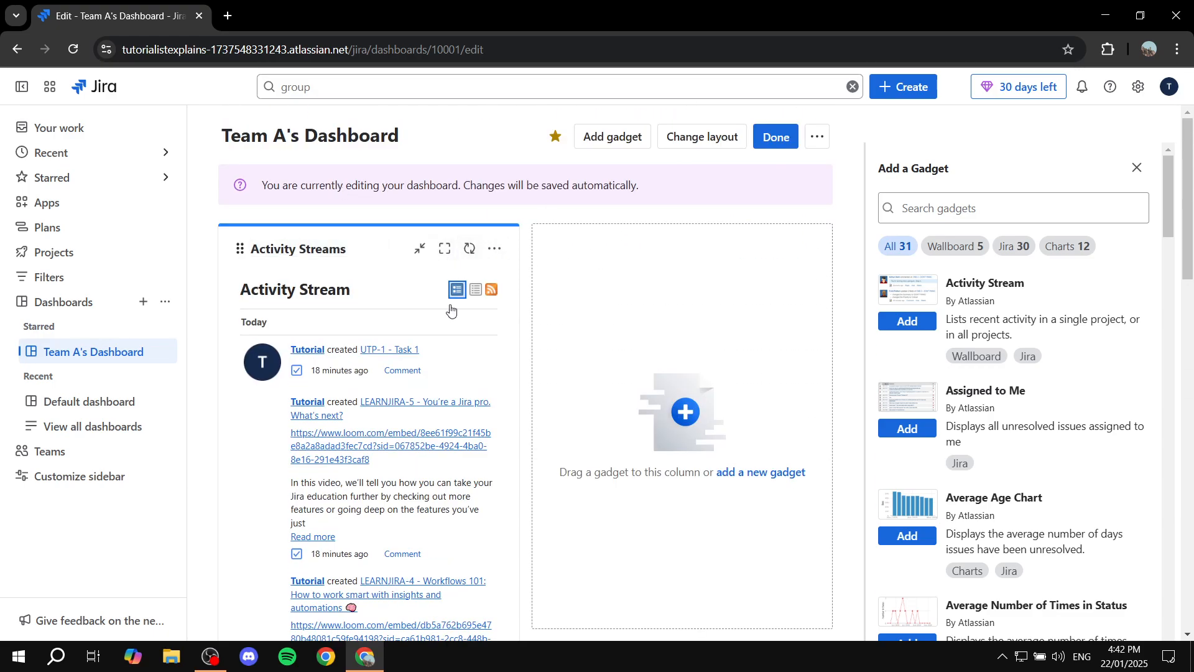
pyautogui.scroll(-15, 451, 310)
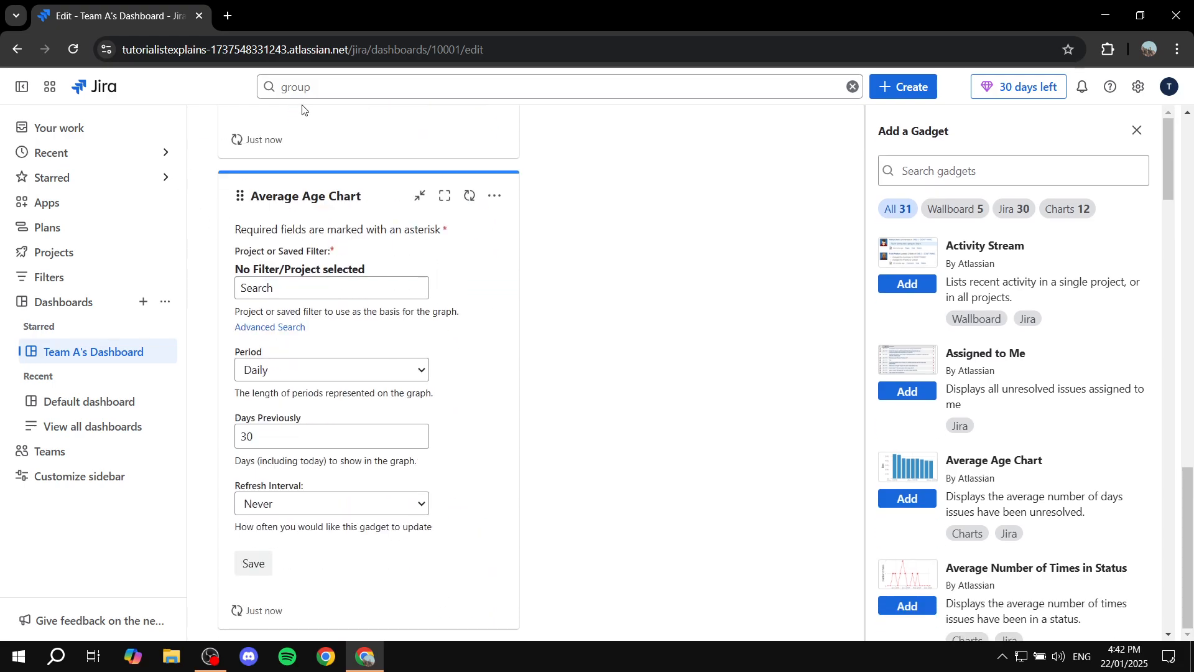
# Delete the Activity Streams gadget from Team A's Dashboard and dismiss the removal notice.
pyautogui.scroll(15, 389, 290)
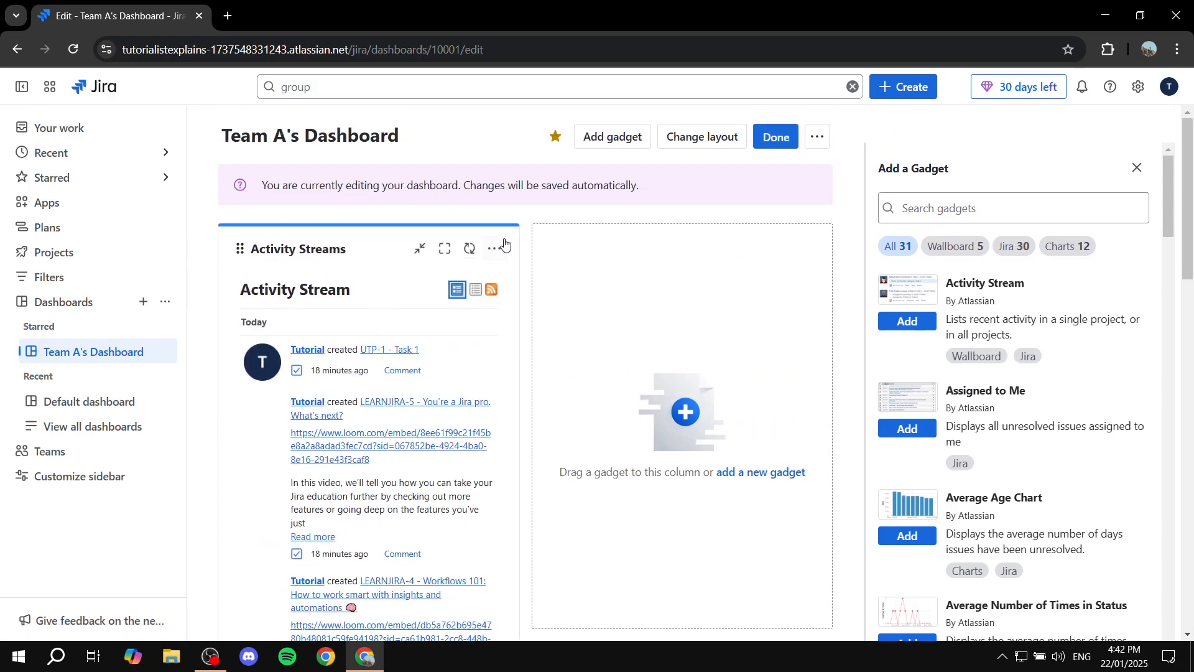
pyautogui.click(498, 248)
pyautogui.click(293, 413)
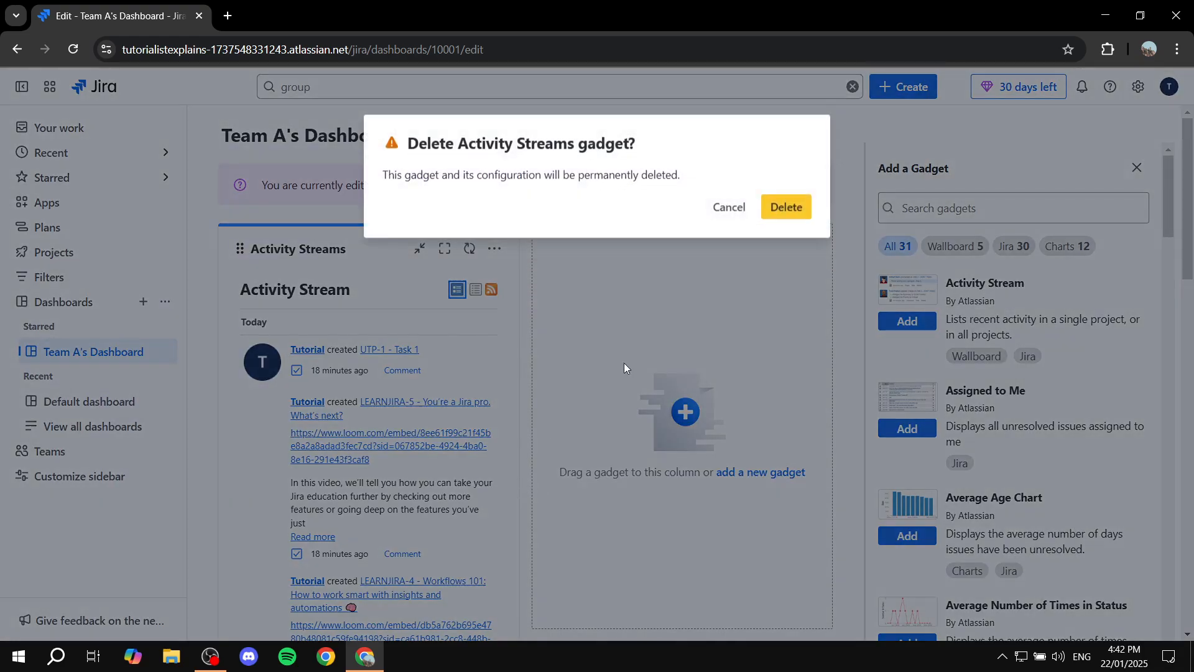
pyautogui.click(786, 207)
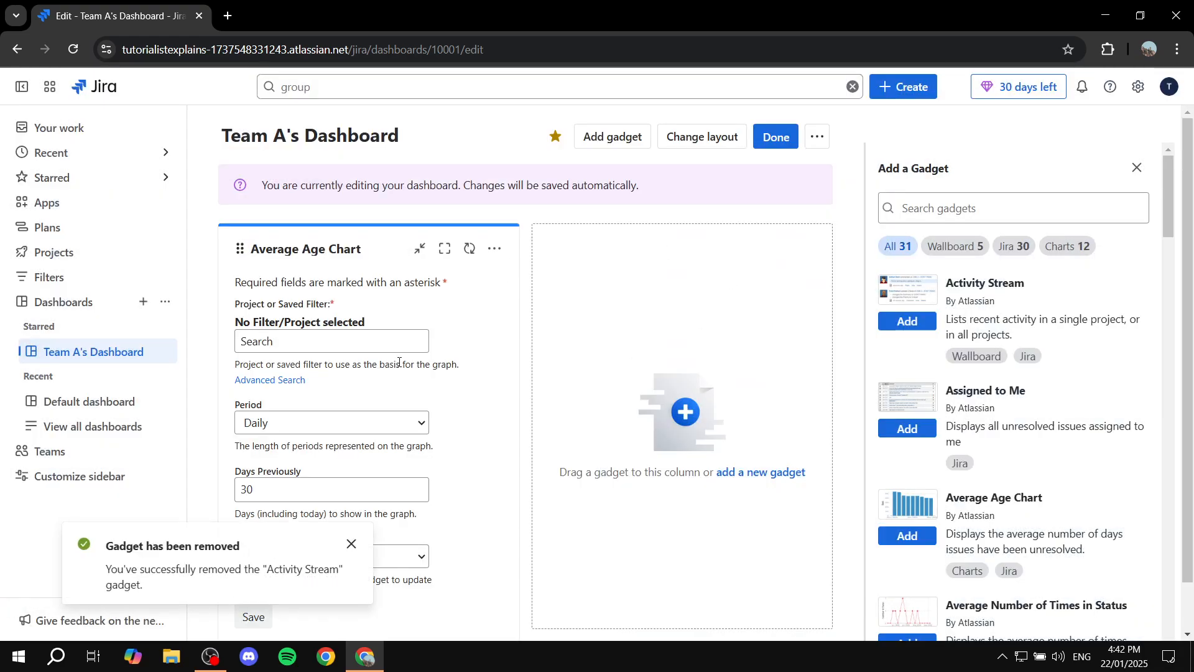
pyautogui.click(351, 544)
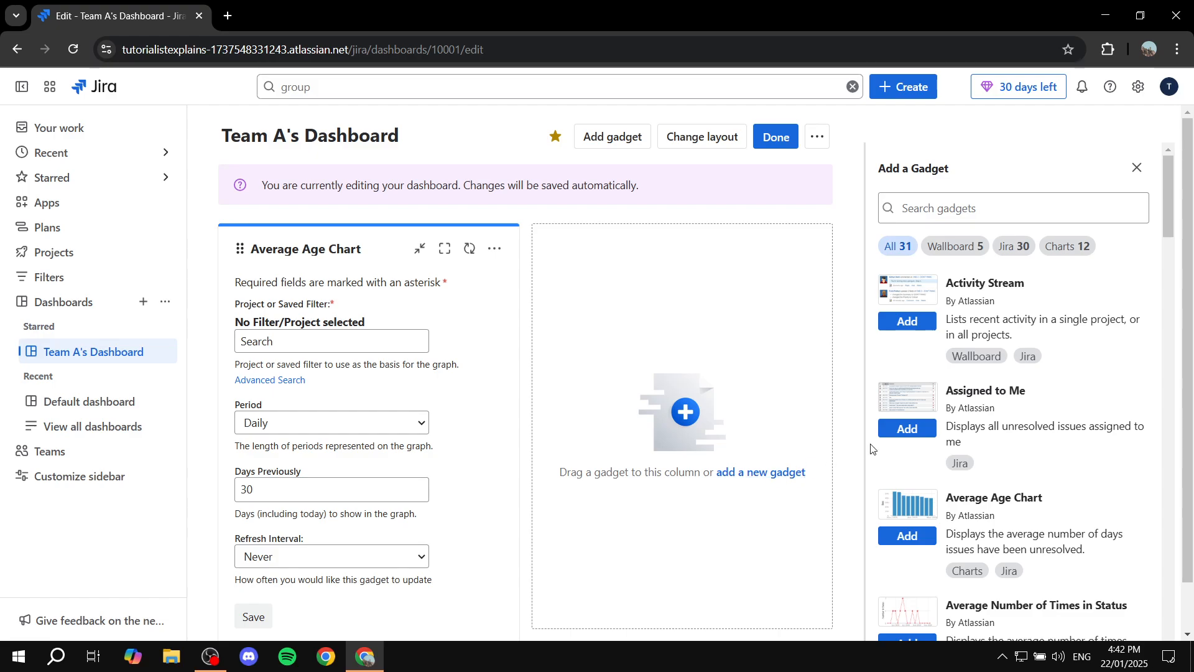
# Add the Assigned to Me gadget to the dashboard and look through its settings.
pyautogui.click(908, 430)
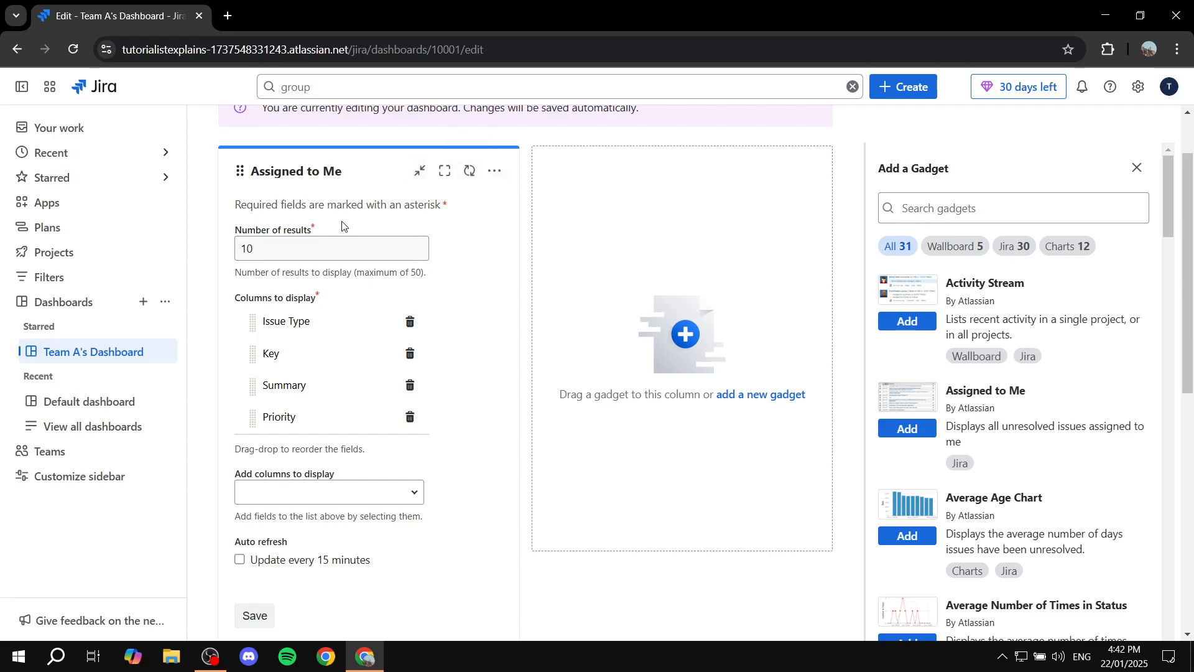
pyautogui.scroll(-4, 342, 227)
pyautogui.scroll(2, 243, 440)
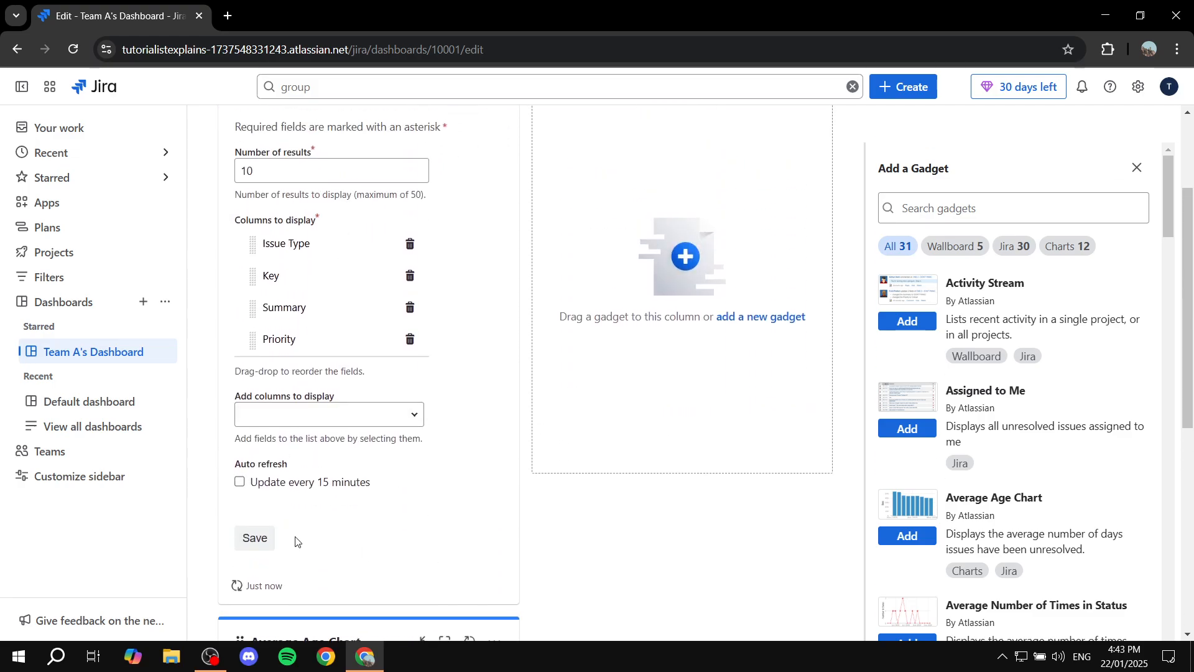
pyautogui.scroll(2, 369, 527)
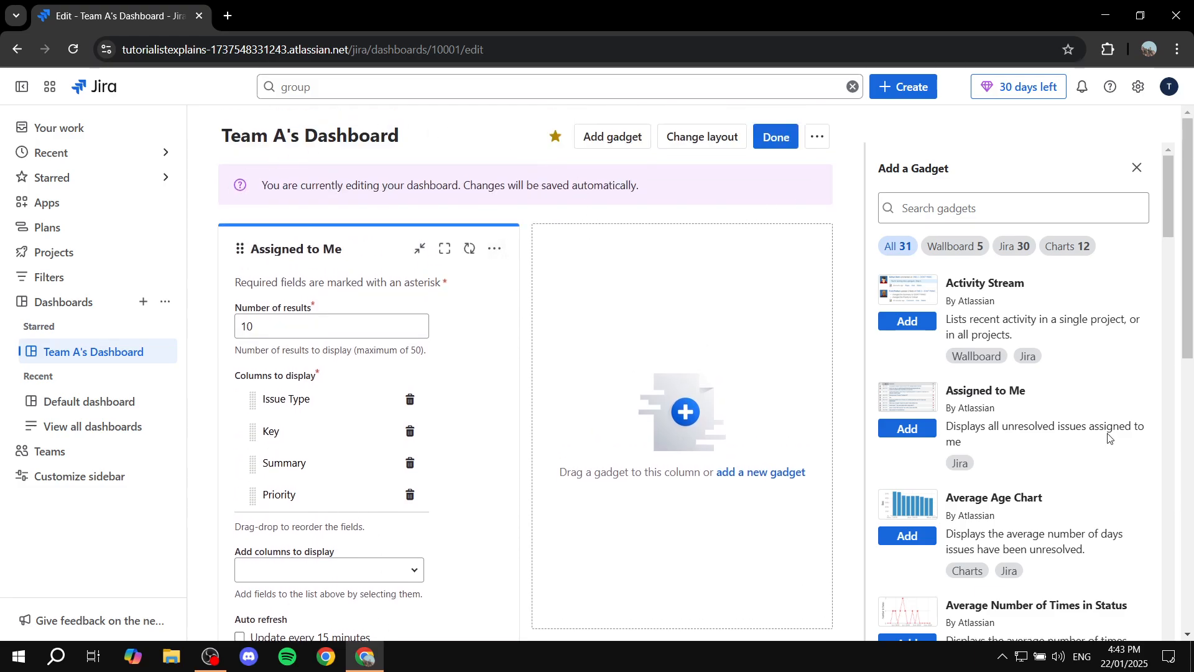
pyautogui.scroll(-8, 1030, 296)
pyautogui.scroll(8, 1031, 295)
# Try different dashboard layouts, including left sidebar and two columns, and apply the single-column layout.
pyautogui.click(723, 138)
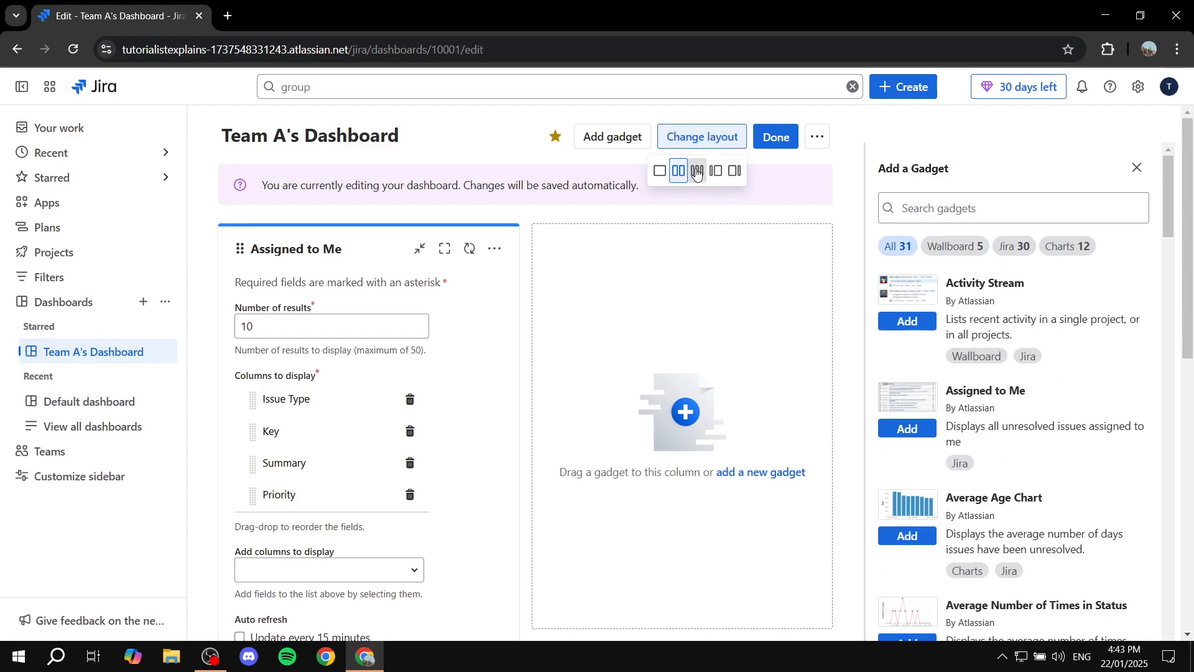
pyautogui.click(698, 170)
pyautogui.click(716, 170)
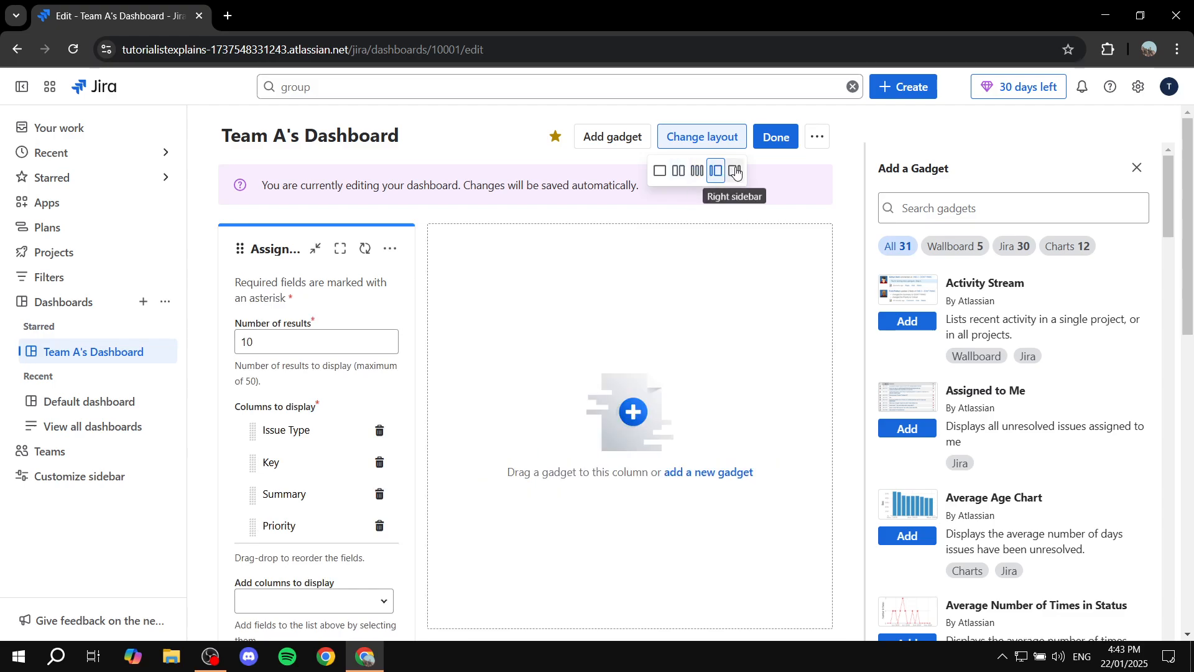
pyautogui.click(678, 170)
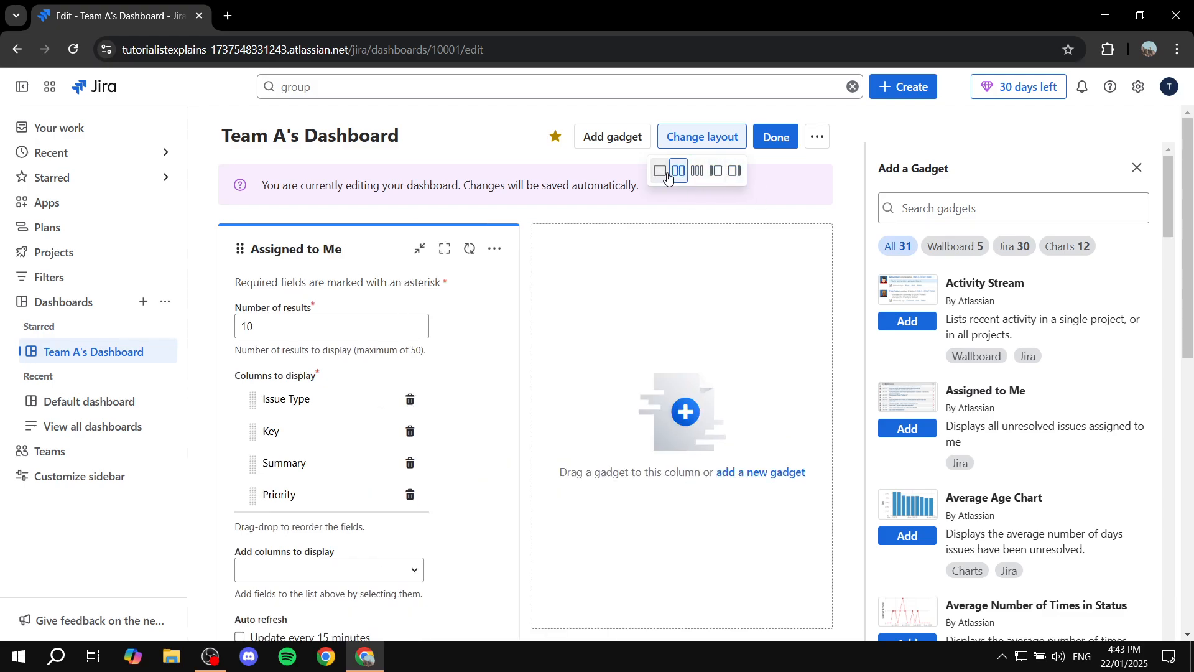
pyautogui.click(660, 171)
pyautogui.click(640, 189)
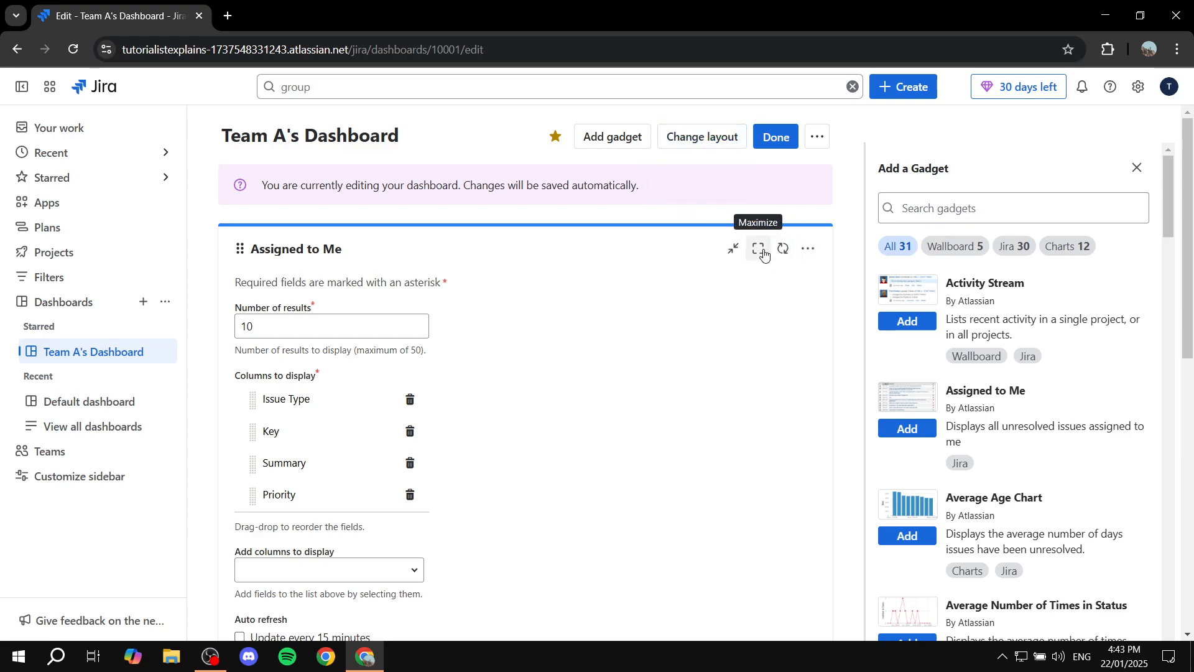
# Minimize and re-expand the Assigned to Me gadget, and close the list of available gadgets.
pyautogui.click(733, 249)
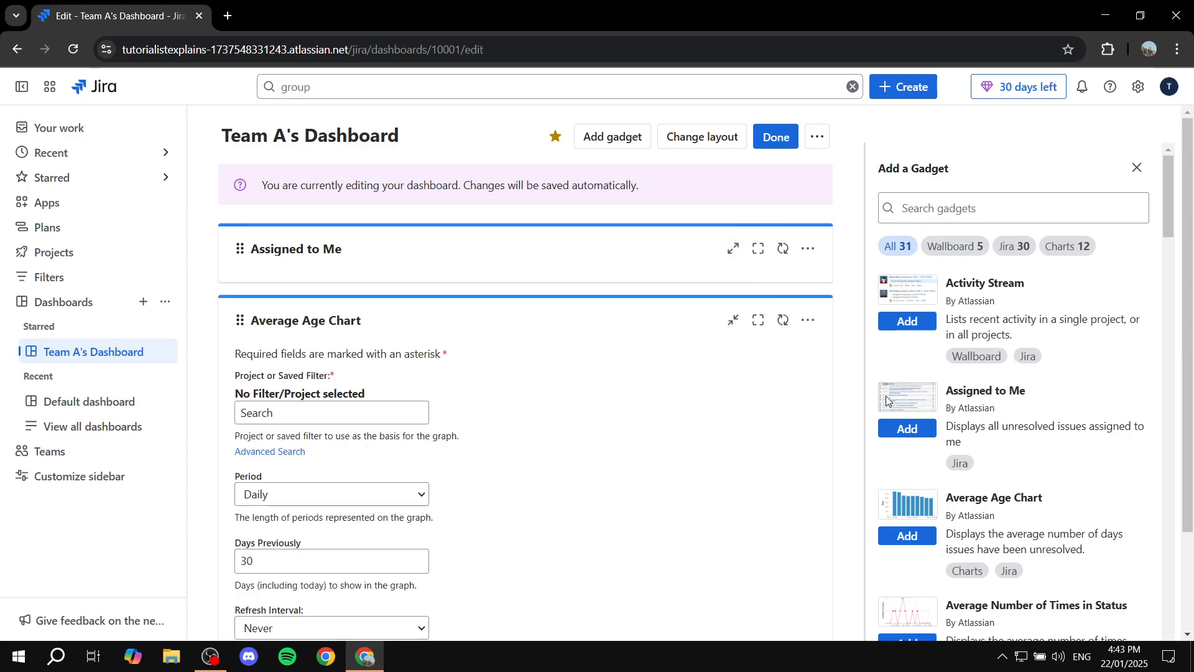
pyautogui.click(729, 247)
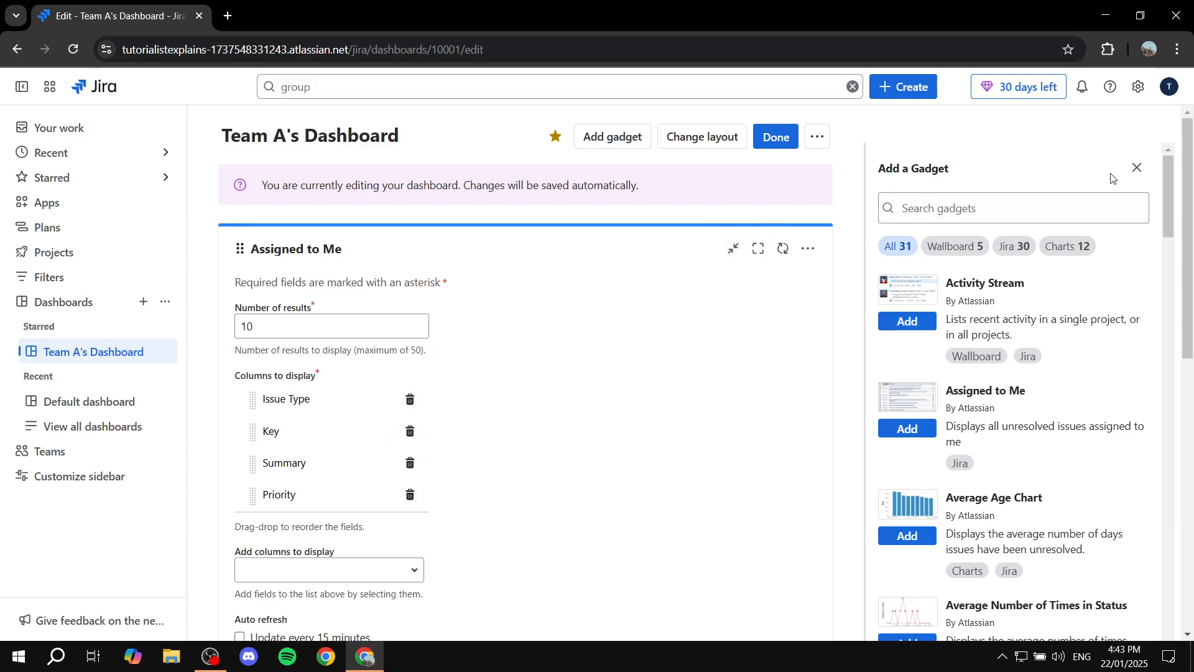
pyautogui.click(1137, 167)
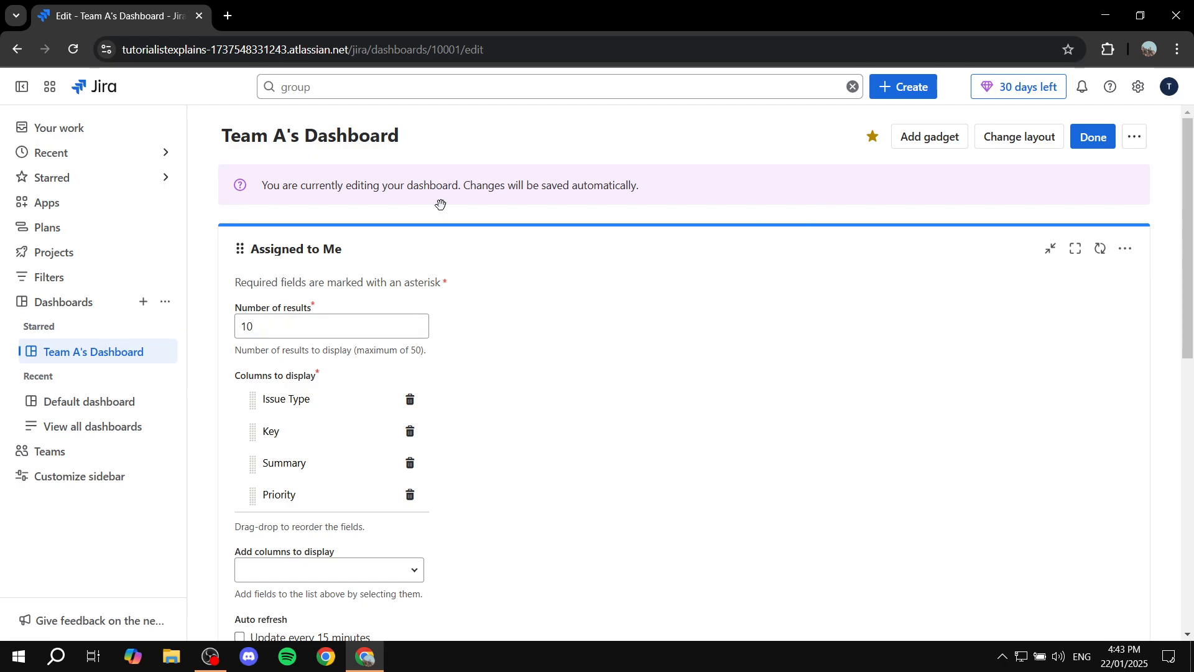
# Reorder the gadgets in the single column so that Assigned to Me sits below the Average Age Chart.
pyautogui.scroll(-10, 529, 254)
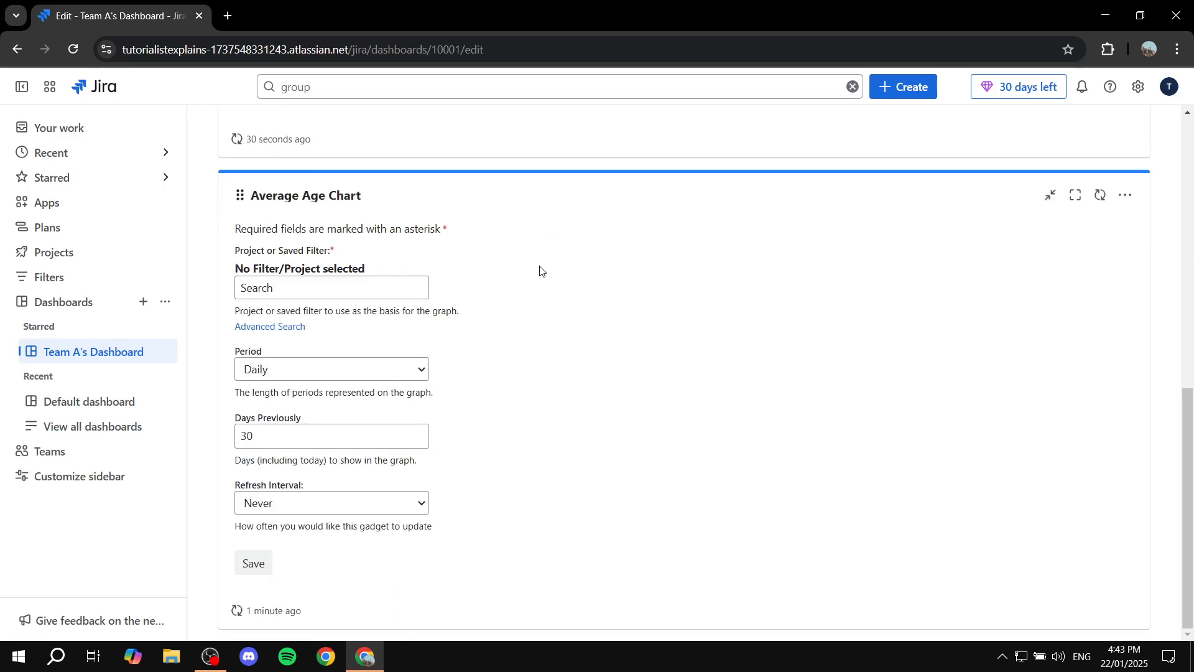
pyautogui.scroll(10, 541, 269)
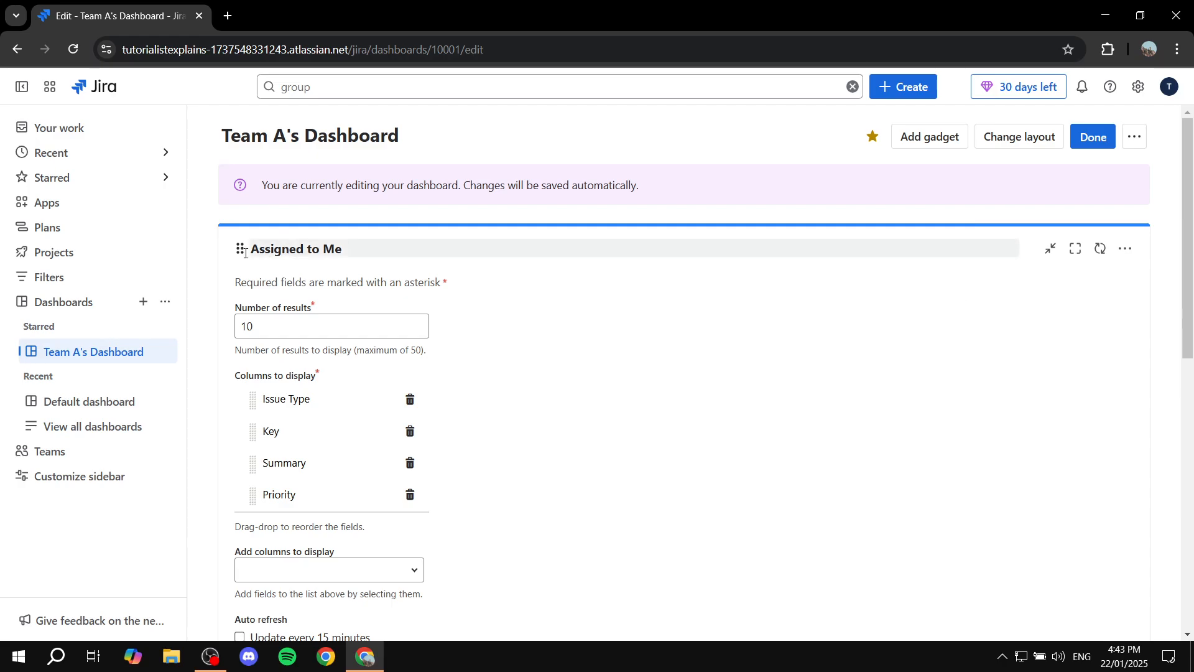
pyautogui.scroll(-2, 336, 392)
pyautogui.scroll(2, 346, 382)
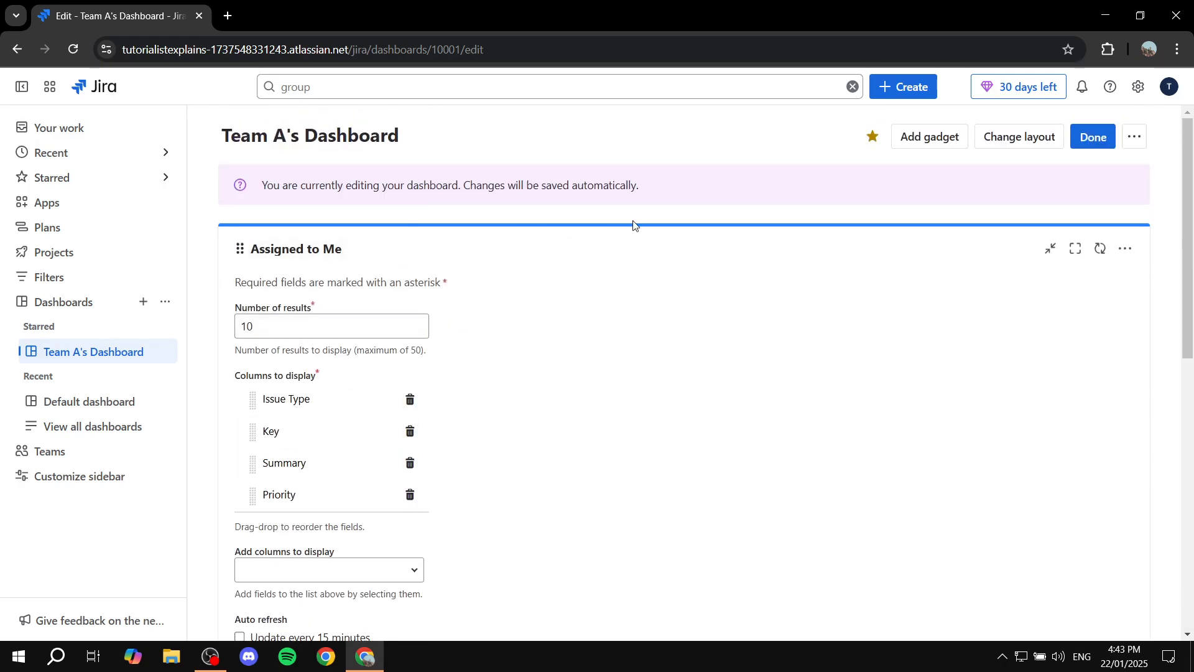
pyautogui.scroll(-10, 579, 306)
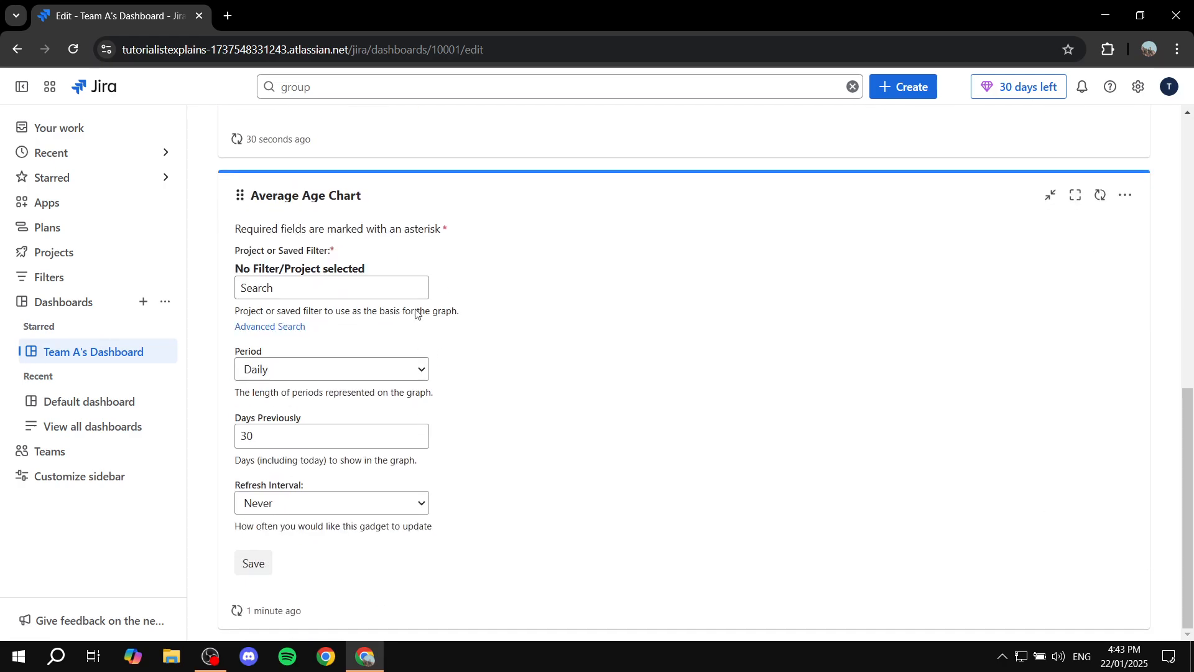
pyautogui.scroll(10, 416, 313)
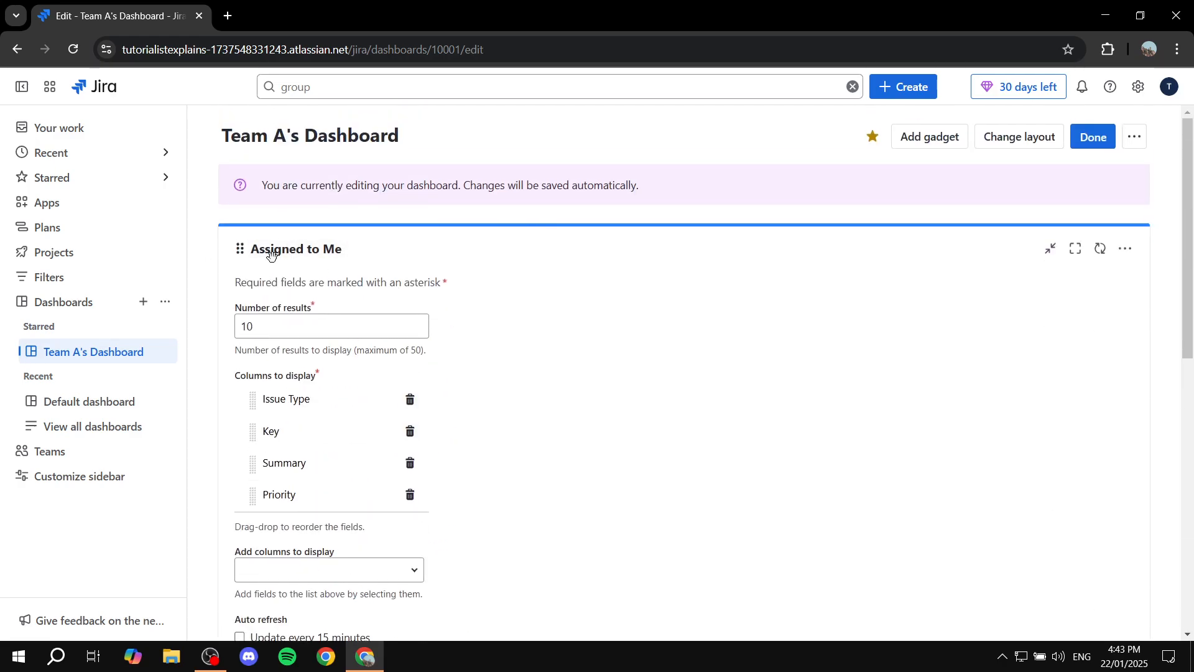
pyautogui.scroll(-10, 271, 253)
pyautogui.scroll(10, 391, 229)
pyautogui.click(237, 250)
pyautogui.moveTo(239, 249); pyautogui.dragTo(280, 344)
pyautogui.scroll(3, 871, 256)
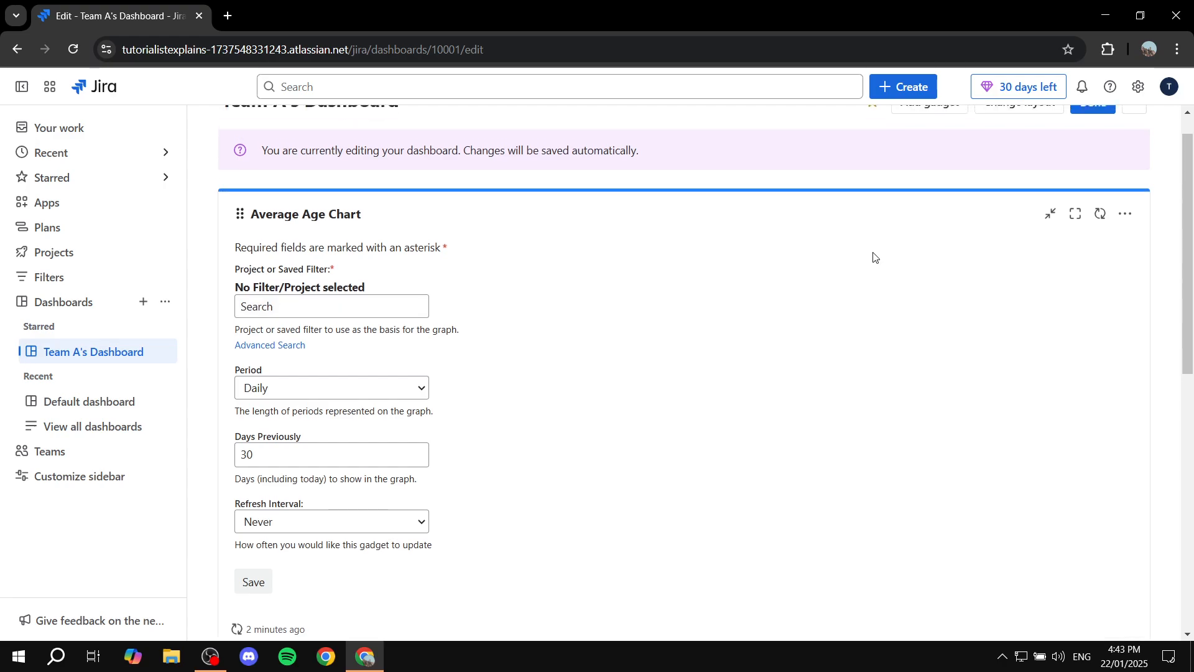
# Apply the two-column layout, move the Assigned to Me gadget into the empty column beside the Average Age Chart, and finish editing.
pyautogui.click(1009, 138)
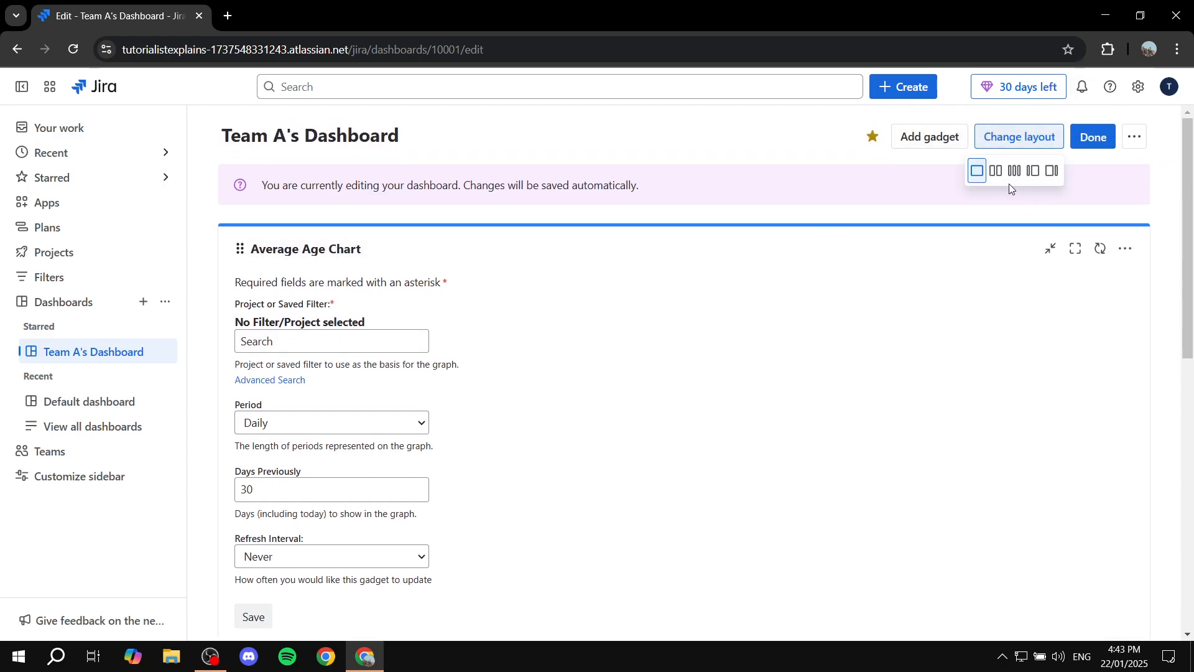
pyautogui.click(996, 170)
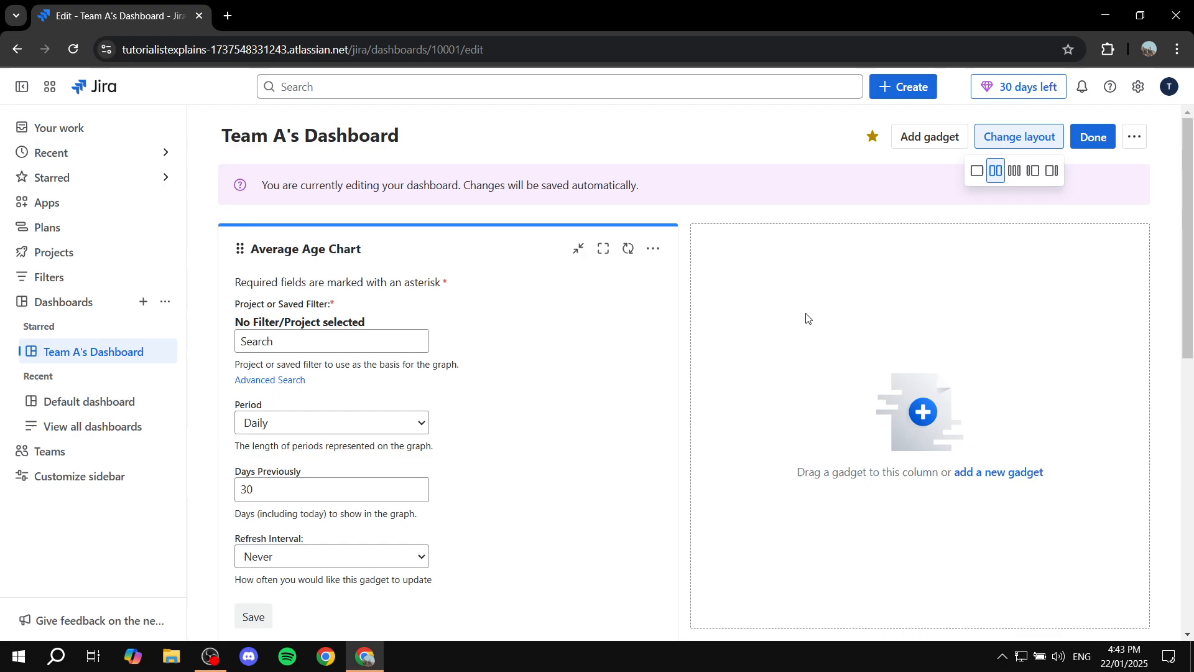
pyautogui.scroll(-8, 808, 318)
pyautogui.scroll(4, 303, 235)
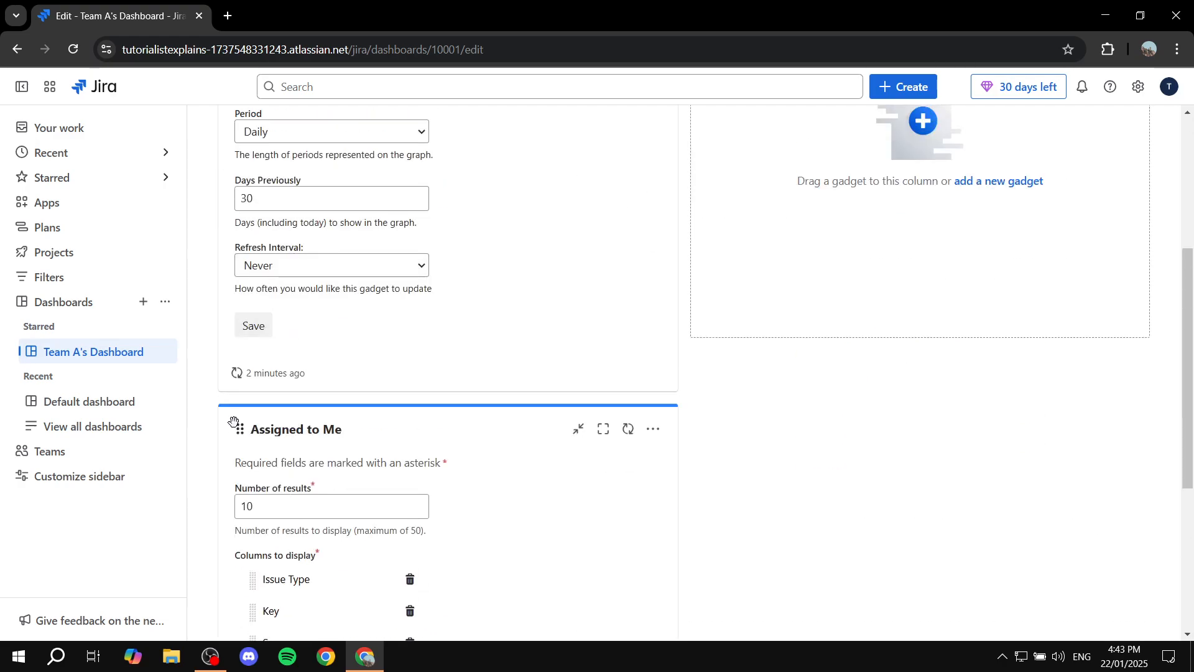
pyautogui.moveTo(234, 424); pyautogui.dragTo(753, 247)
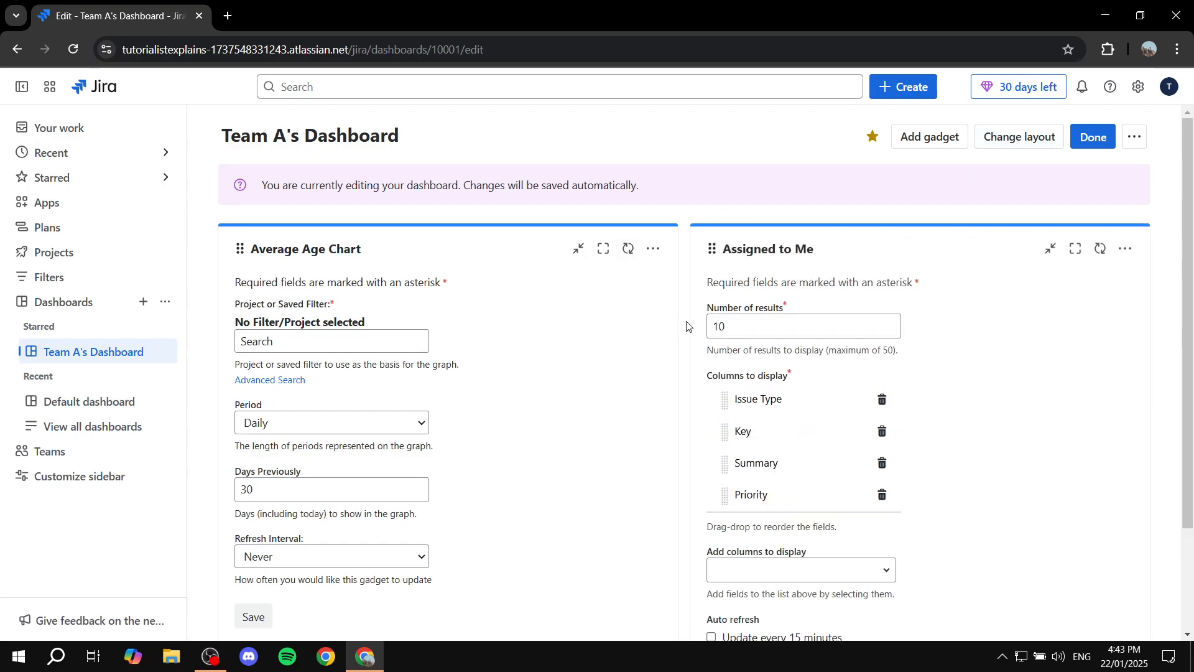
pyautogui.click(1093, 136)
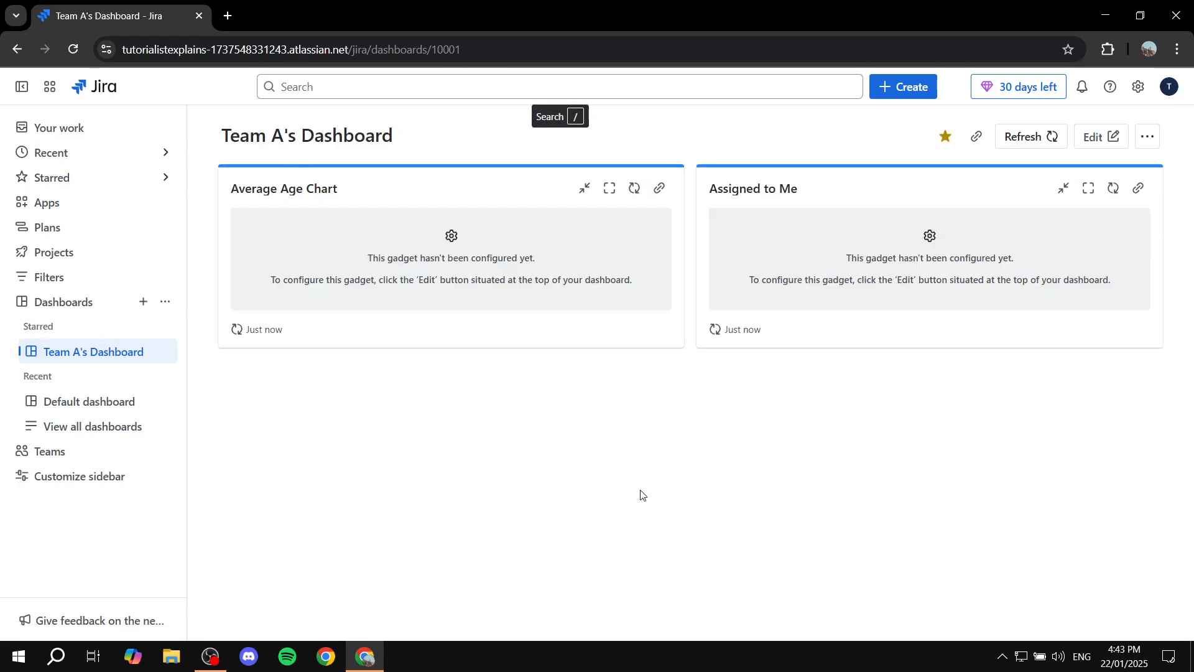